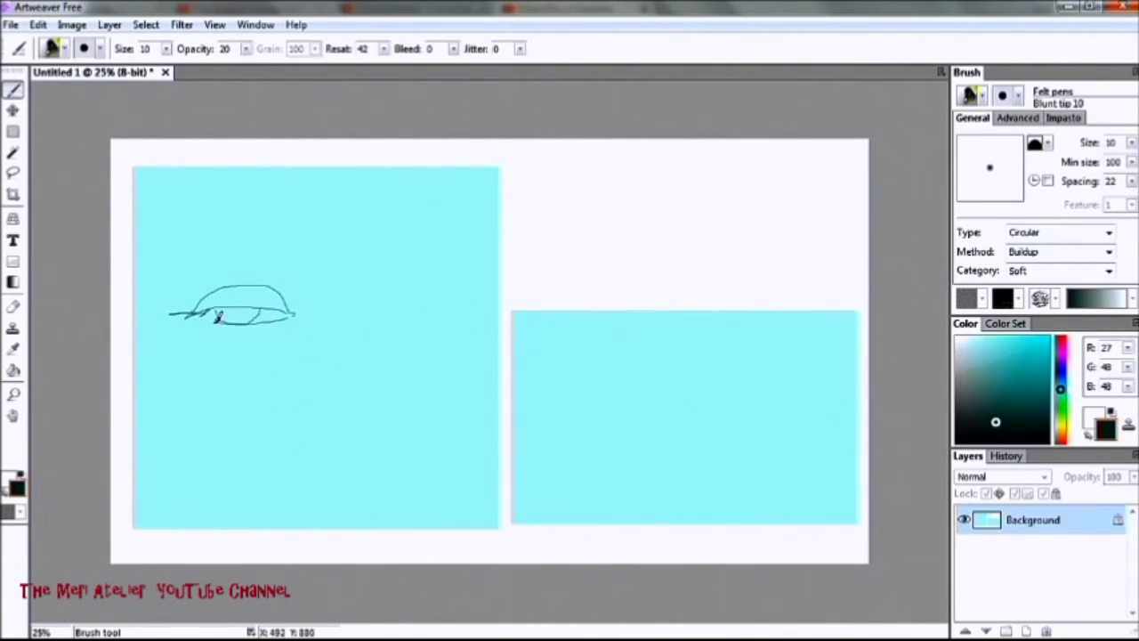
pyautogui.click(14, 361)
pyautogui.click(343, 287)
pyautogui.hotkey('ctrl', 'z')
# Sample a teal brush colour and finish the iris outline inside the eye sketch.
pyautogui.press('b')
pyautogui.keyDown('alt'); pyautogui.click(816, 376); pyautogui.keyUp('alt')
pyautogui.click(14, 90)
pyautogui.scroll(1, 294, 311)
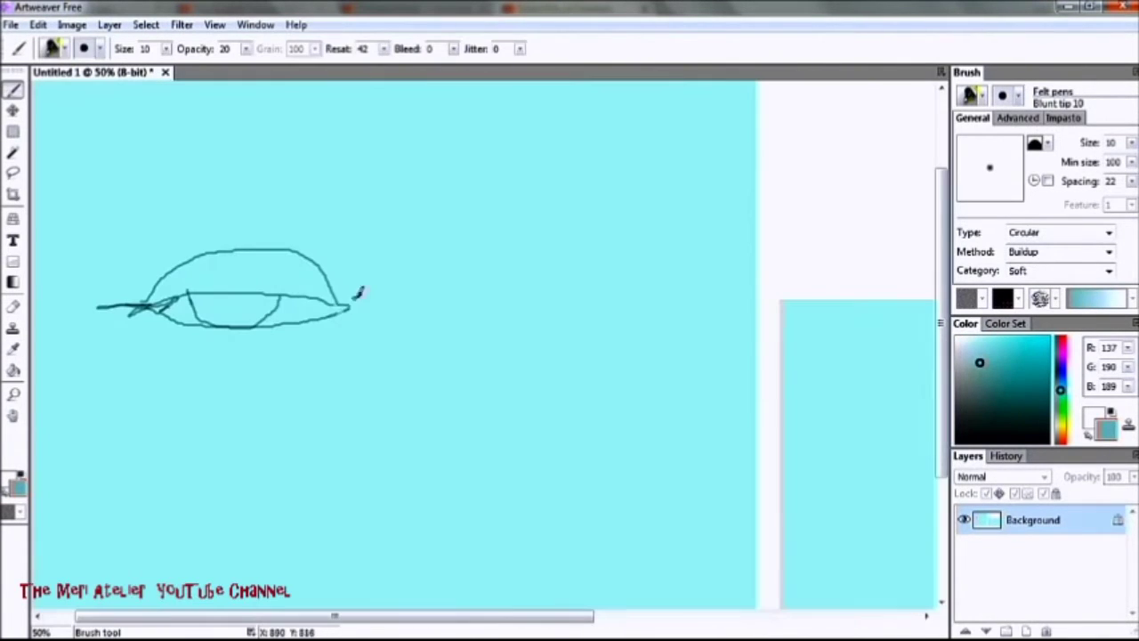
# Fill the areas of the eye on both sides of the iris with white.
pyautogui.press('g')
pyautogui.click(183, 309)
pyautogui.hotkey('ctrl', 'z')
pyautogui.click(1005, 323)
pyautogui.click(183, 309)
pyautogui.press('b')
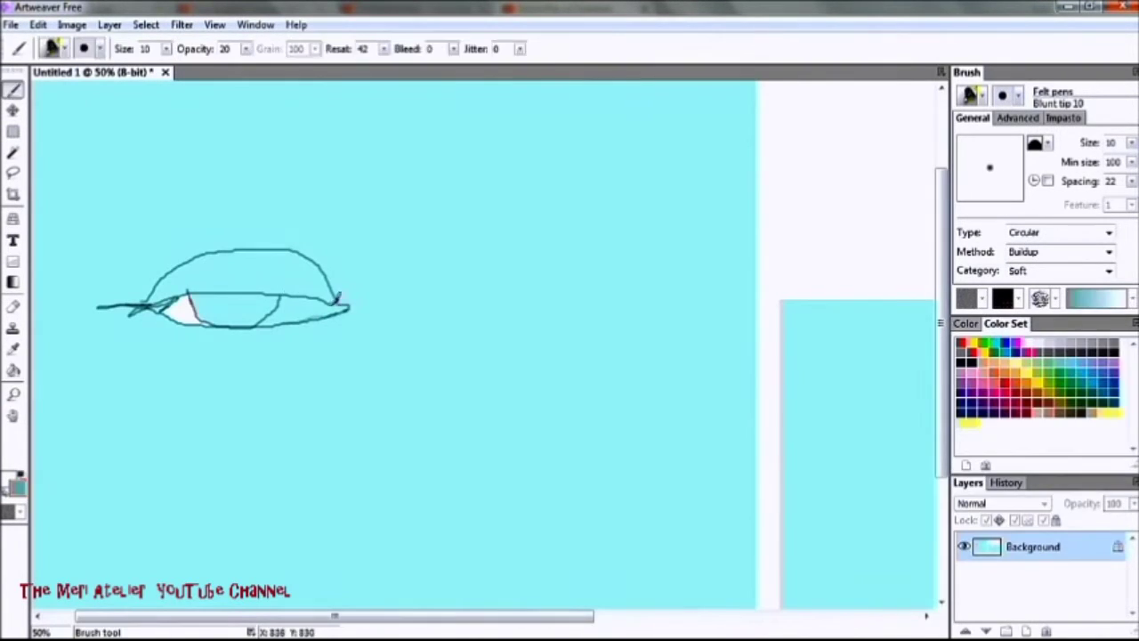
pyautogui.click(13, 369)
pyautogui.click(294, 305)
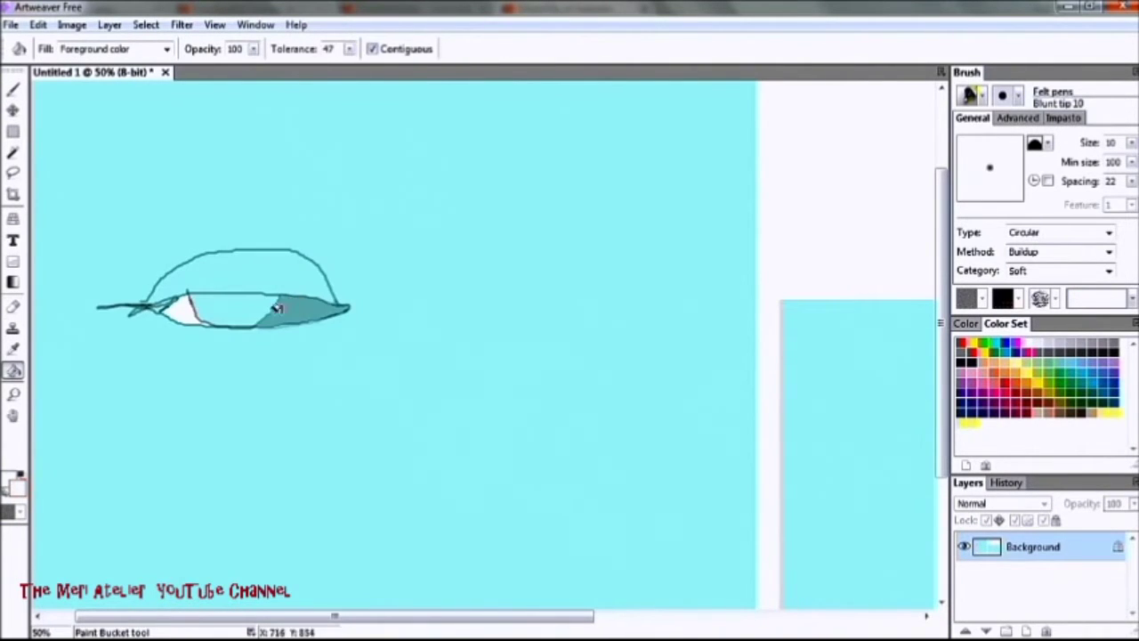
# Shade the iris in dark teal with the brush at size 29 and opacity 38.
pyautogui.press('i')
pyautogui.click(14, 92)
pyautogui.click(965, 323)
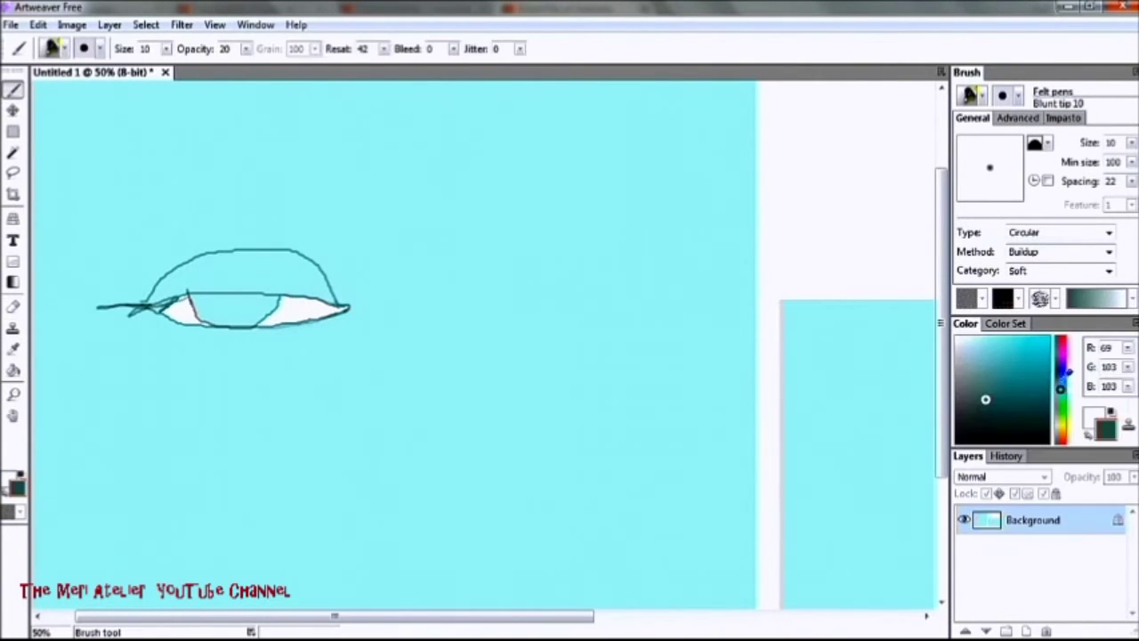
pyautogui.moveTo(164, 48); pyautogui.dragTo(196, 48)
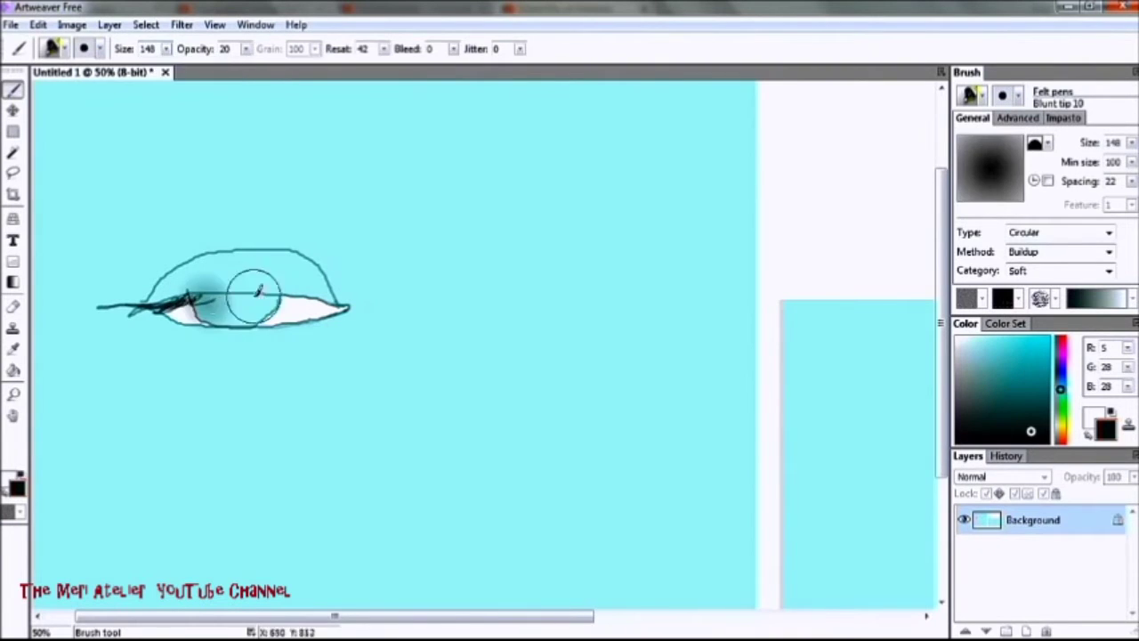
pyautogui.moveTo(207, 306)
pyautogui.mouseDown()
pyautogui.moveTo(228, 293)
pyautogui.moveTo(249, 302)
pyautogui.mouseUp()
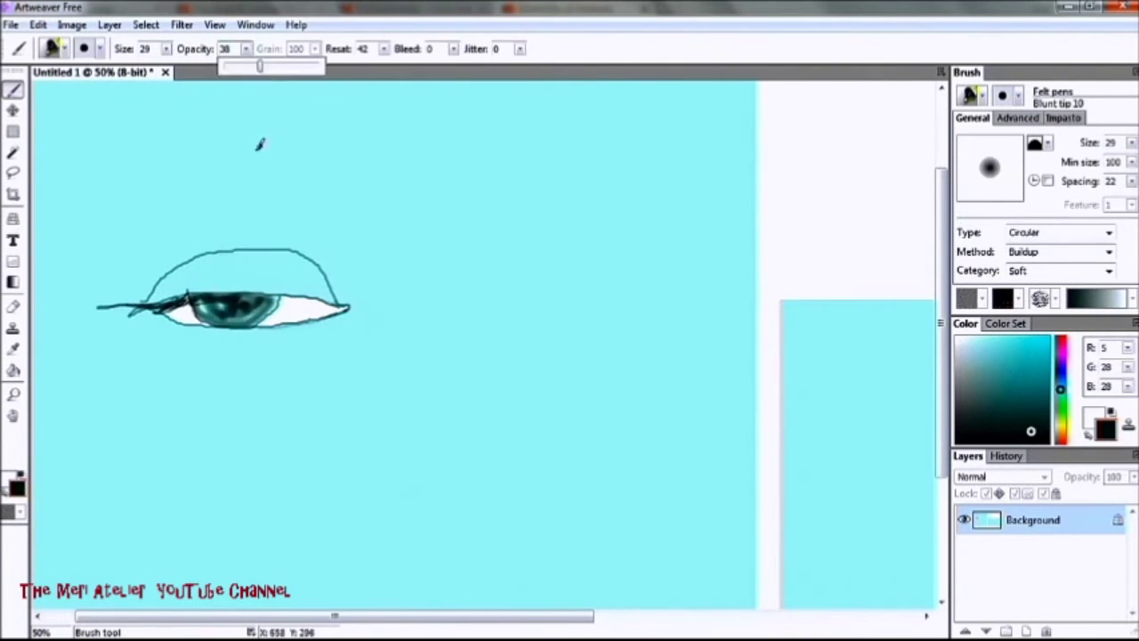
# Paint the upper eyelid with lilac and purple brush strokes, using brush size 120 and opacity 26 for the deeper shading.
pyautogui.click(1061, 343)
pyautogui.click(13, 369)
pyautogui.click(992, 345)
pyautogui.click(14, 93)
pyautogui.click(972, 341)
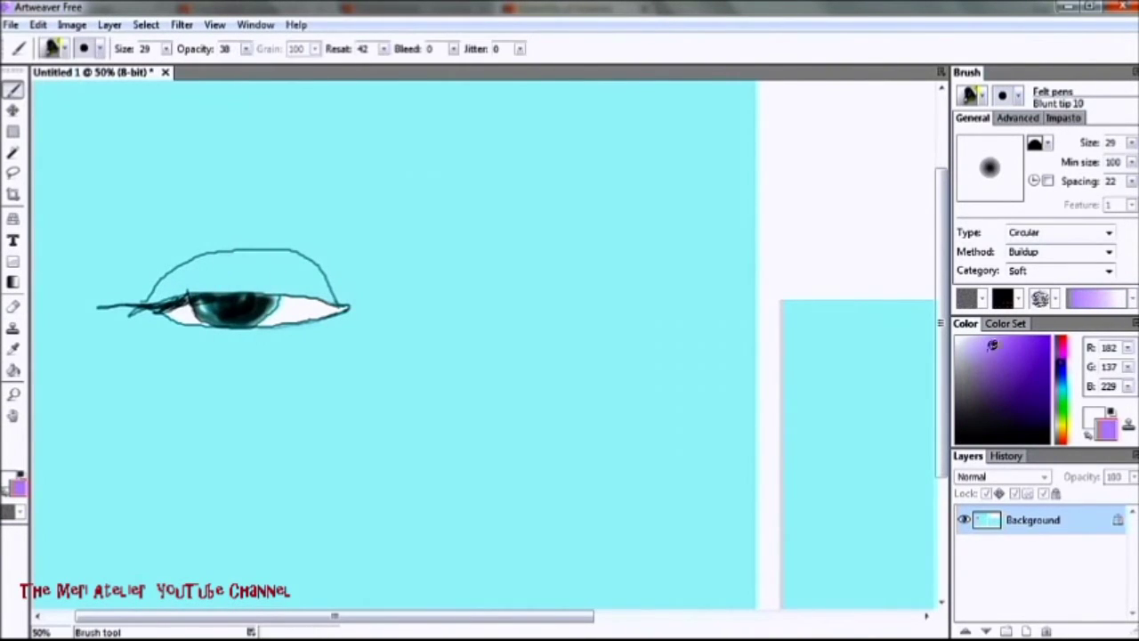
pyautogui.moveTo(169, 267); pyautogui.dragTo(294, 285)
pyautogui.moveTo(204, 280); pyautogui.dragTo(316, 293)
pyautogui.click(165, 48)
pyautogui.click(245, 48)
pyautogui.moveTo(178, 66); pyautogui.dragTo(248, 73)
pyautogui.moveTo(160, 276)
pyautogui.mouseDown()
pyautogui.moveTo(321, 284)
pyautogui.moveTo(338, 298)
pyautogui.mouseUp()
# Brush golden-brown shading over the area above the eyelid.
pyautogui.click(1060, 418)
pyautogui.moveTo(122, 267)
pyautogui.mouseDown()
pyautogui.moveTo(329, 249)
pyautogui.moveTo(347, 258)
pyautogui.moveTo(338, 204)
pyautogui.mouseUp()
pyautogui.click(971, 339)
# Select a rectangle around the eye drawing and cut it out of the large panel.
pyautogui.click(12, 260)
pyautogui.moveTo(82, 392); pyautogui.dragTo(367, 177)
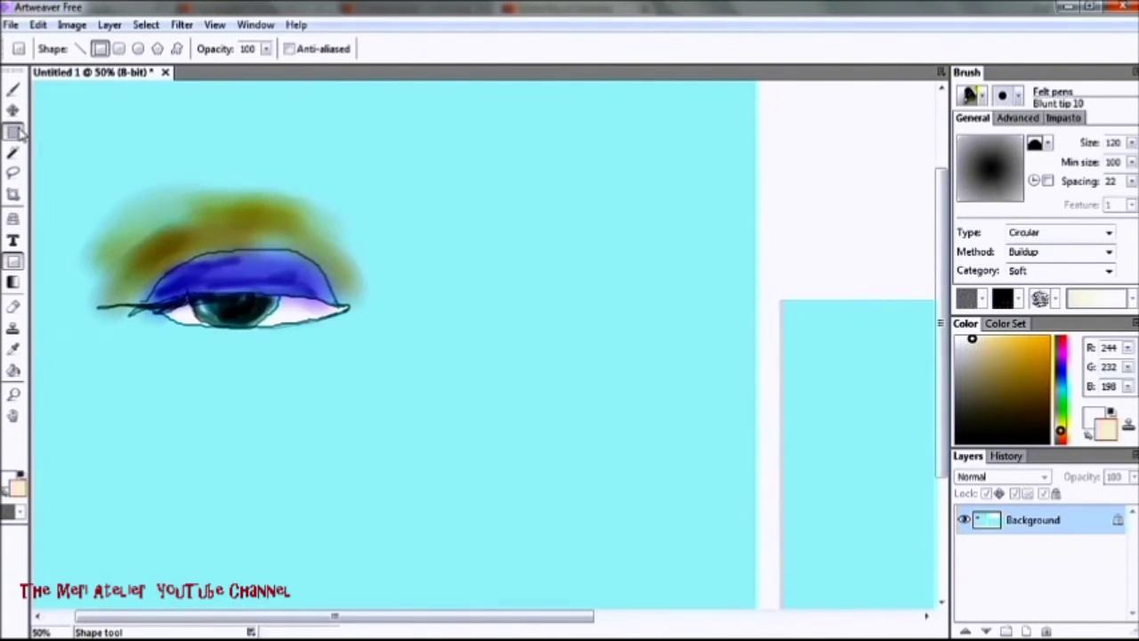
pyautogui.click(38, 24)
pyautogui.click(62, 87)
# Fill the large panel with light periwinkle blue and paste the cut eye back onto its own layer.
pyautogui.click(13, 370)
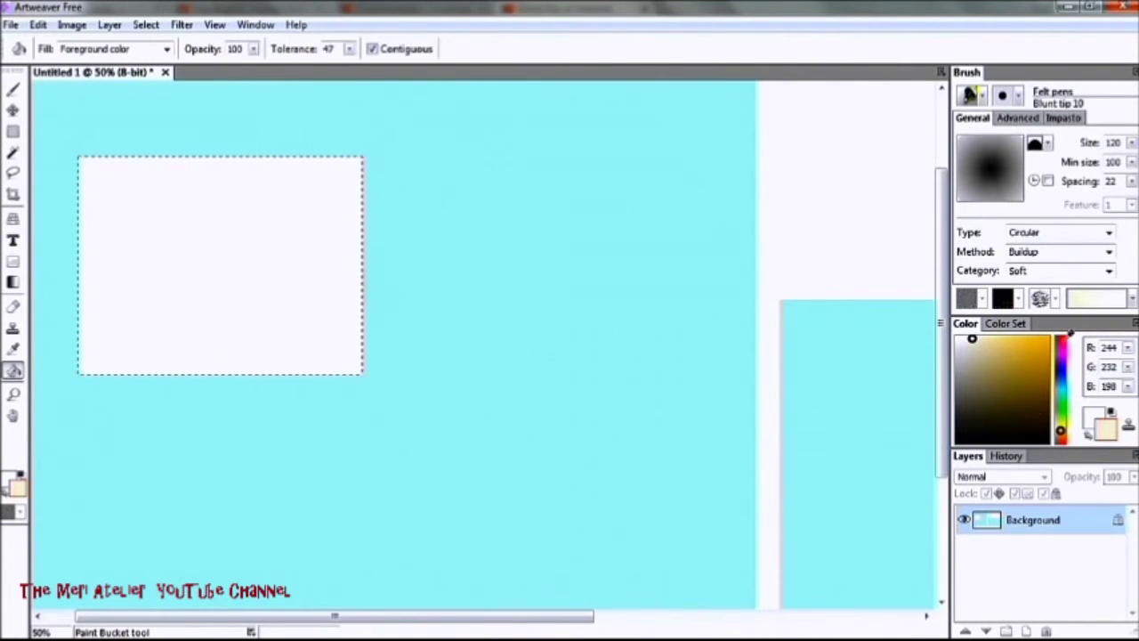
pyautogui.click(39, 24)
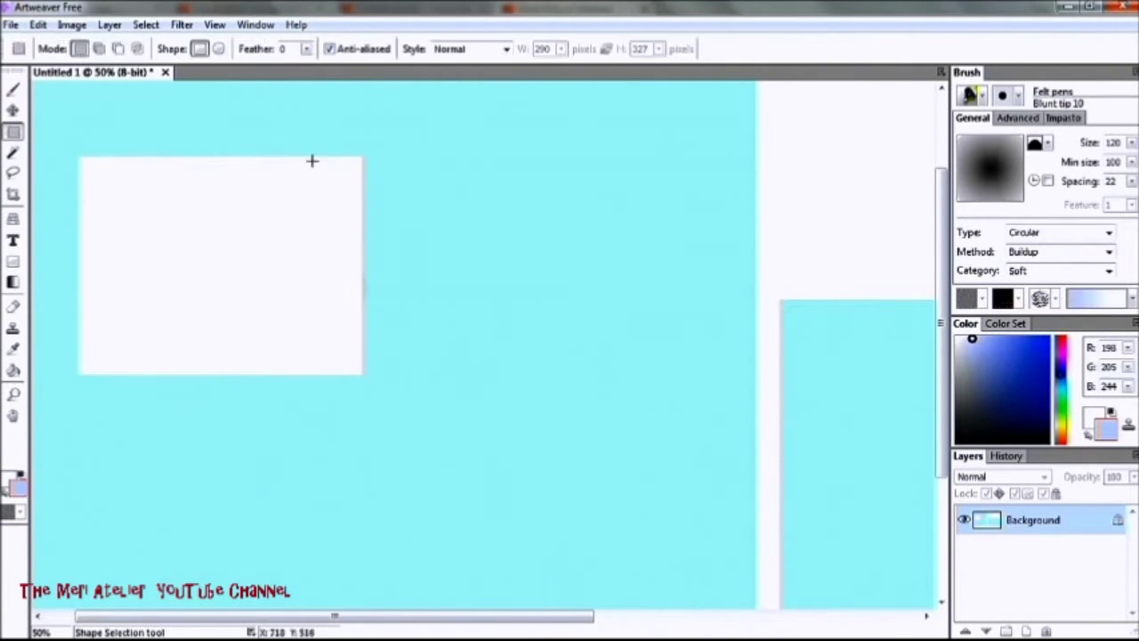
pyautogui.press('g')
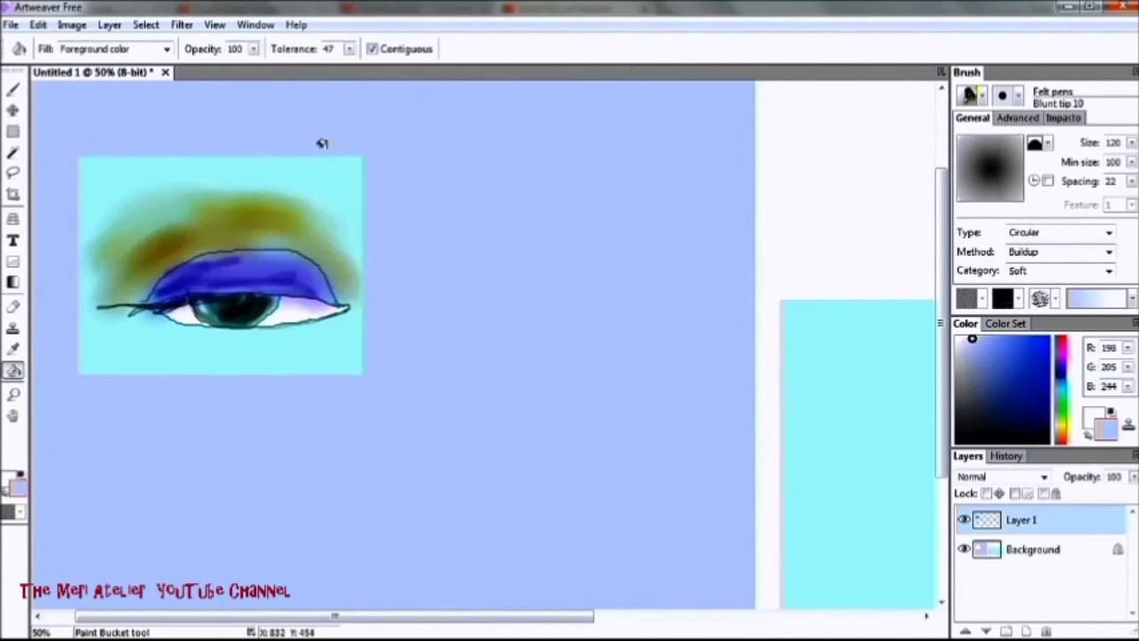
# Frame the eye picture with a dark navy rectangle and brush golden-brown skin shading around the eye inside it.
pyautogui.click(12, 261)
pyautogui.moveTo(68, 384); pyautogui.dragTo(372, 149)
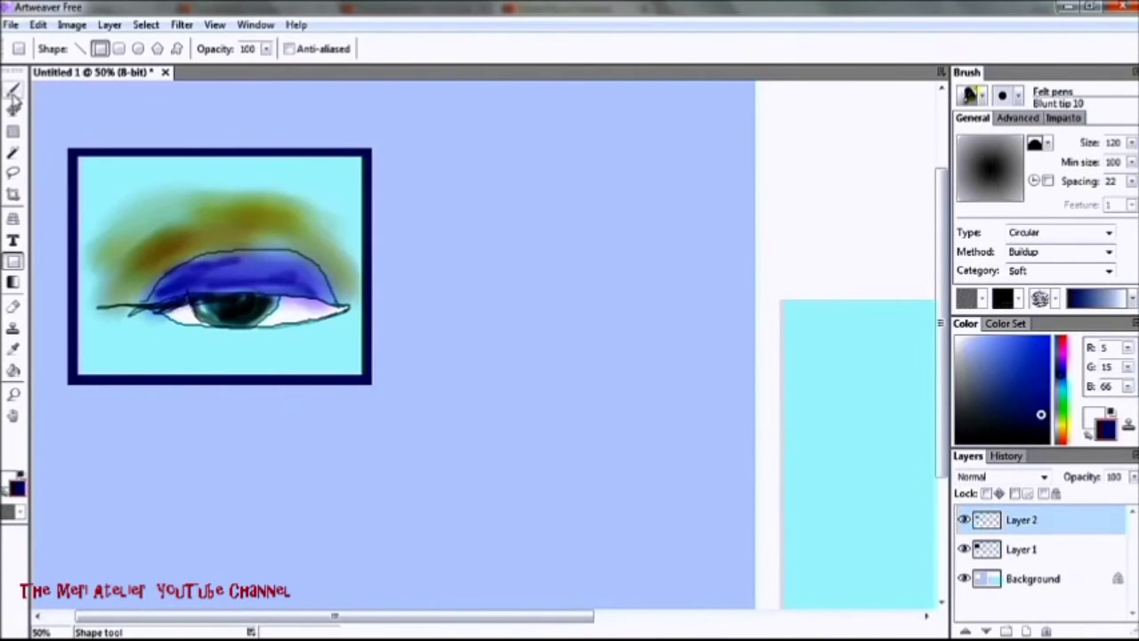
pyautogui.press('b')
pyautogui.moveTo(254, 252)
pyautogui.mouseDown()
pyautogui.moveTo(92, 216)
pyautogui.moveTo(84, 241)
pyautogui.moveTo(334, 345)
pyautogui.mouseUp()
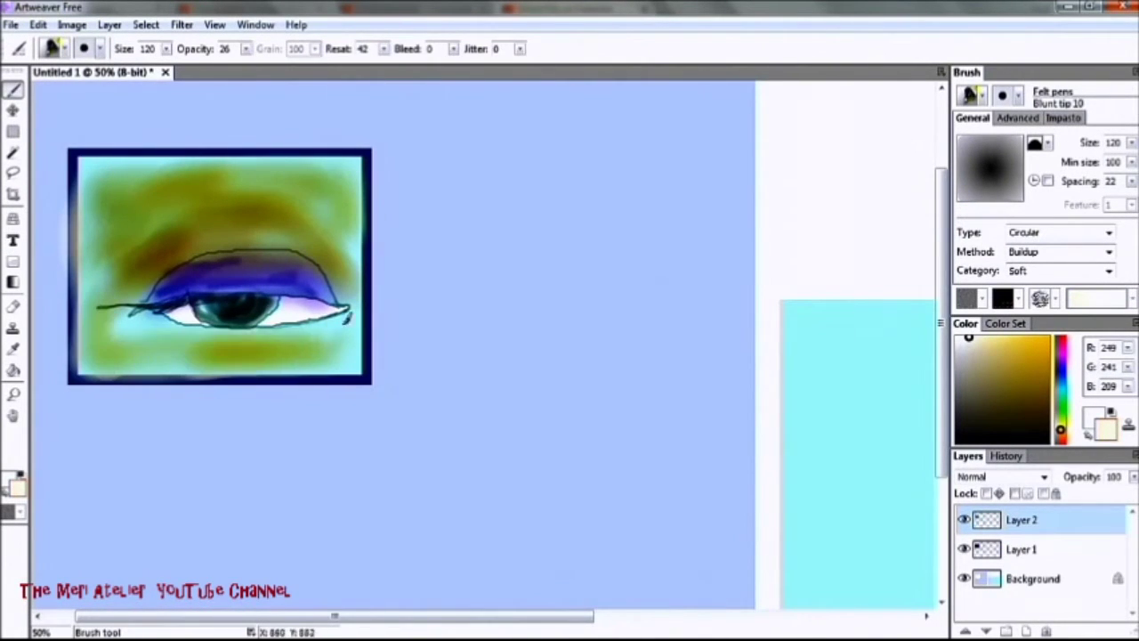
# Draw a thick black eyebrow above the eye with the brush at size 17 and opacity 68.
pyautogui.moveTo(166, 48); pyautogui.dragTo(152, 68)
pyautogui.click(1004, 323)
pyautogui.moveTo(246, 48); pyautogui.dragTo(287, 66)
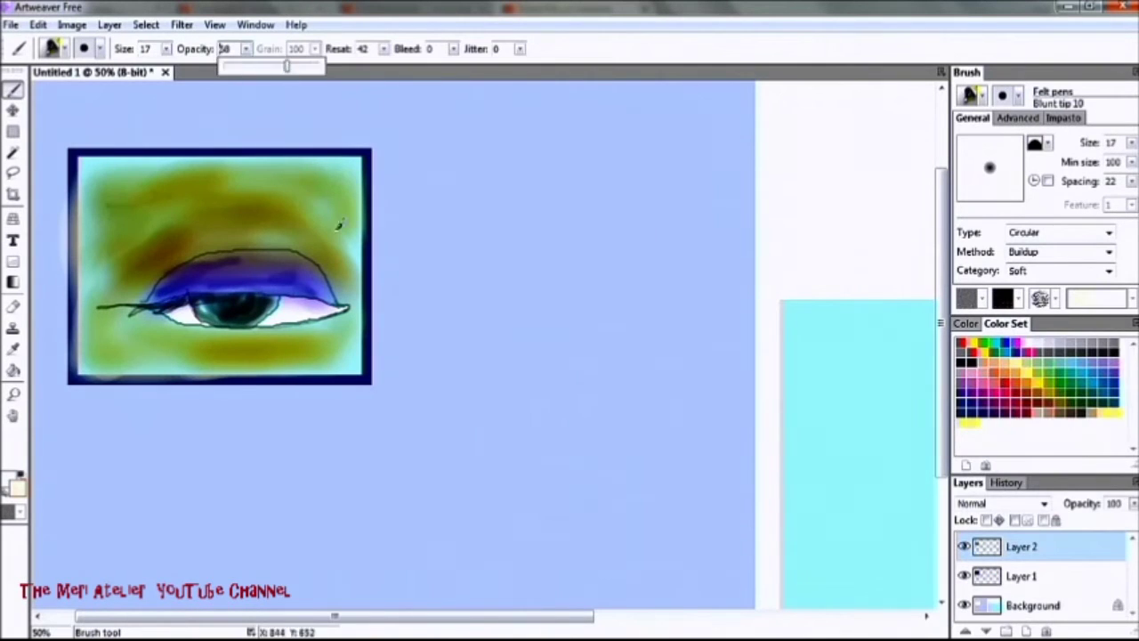
pyautogui.moveTo(329, 214); pyautogui.dragTo(327, 201)
pyautogui.press('d')
pyautogui.moveTo(157, 187)
pyautogui.mouseDown()
pyautogui.moveTo(342, 233)
pyautogui.moveTo(125, 197)
pyautogui.moveTo(284, 200)
pyautogui.mouseUp()
# Draw black upper and lower eyelashes with the brush at size 8.
pyautogui.moveTo(166, 48); pyautogui.dragTo(147, 68)
pyautogui.moveTo(173, 315); pyautogui.dragTo(169, 330)
pyautogui.moveTo(181, 317); pyautogui.dragTo(179, 331)
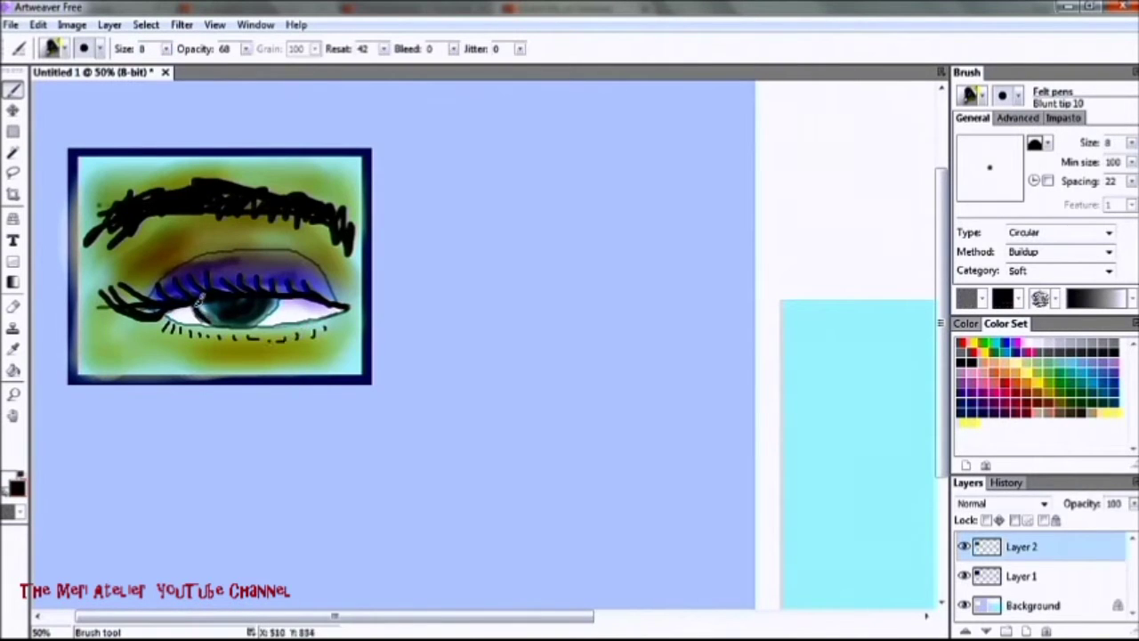
# Tint the eye's corners with pale pink using the brush at size 31 and opacity 15.
pyautogui.keyDown('alt'); pyautogui.click(283, 295); pyautogui.keyUp('alt')
pyautogui.moveTo(245, 49); pyautogui.dragTo(194, 68)
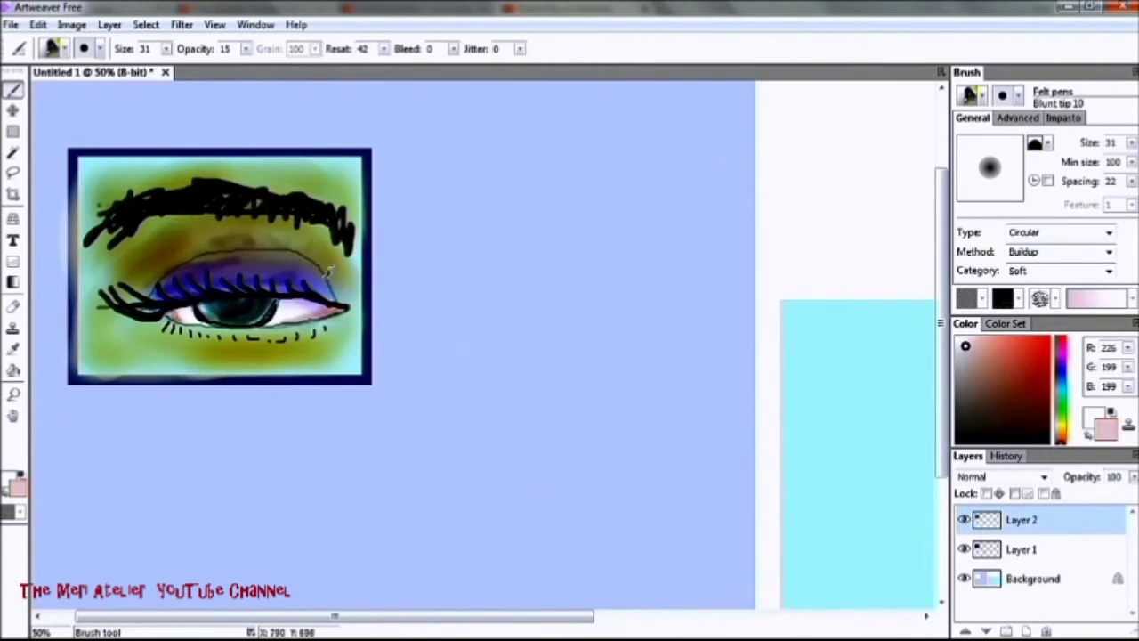
pyautogui.scroll(-2, 491, 314)
pyautogui.scroll(1, 491, 313)
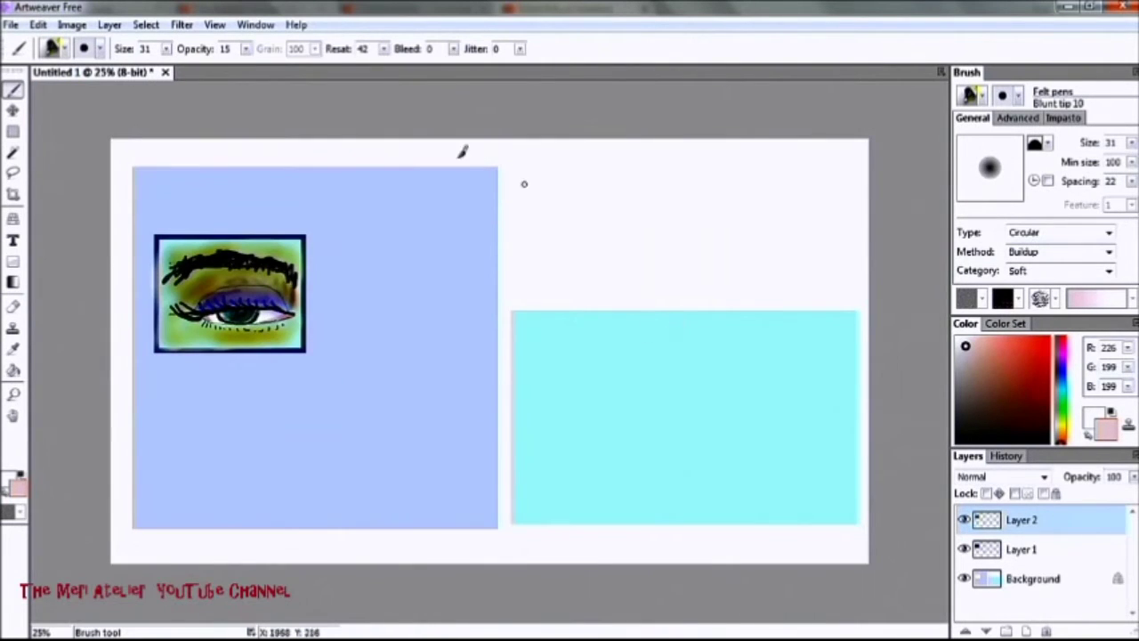
# Enter the sender's name and address in the upper-left corner of the aqua envelope, in black Vani bold italic at size 28.
pyautogui.click(13, 240)
pyautogui.click(567, 315)
pyautogui.click(478, 48)
pyautogui.press('Escape')
pyautogui.press('Escape')
pyautogui.scroll(2, 668, 216)
pyautogui.click(244, 242)
pyautogui.write('Amy AnyWho')
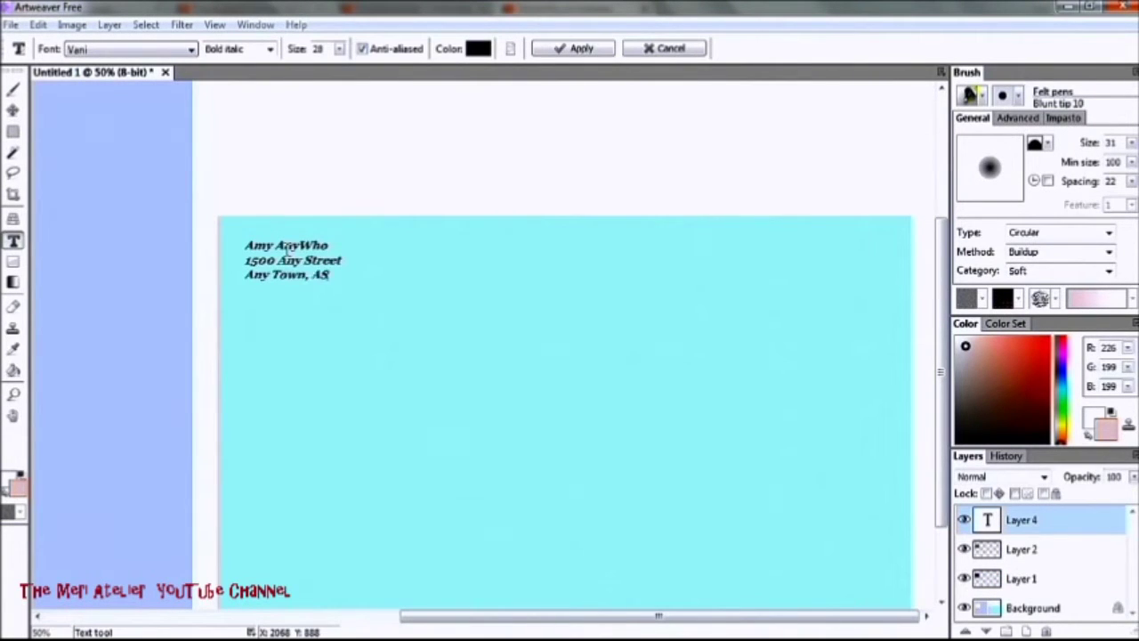
pyautogui.click(608, 48)
# Enlarge the return address to size 39 and enter the recipient's name and address near the envelope's centre at the same size.
pyautogui.click(490, 396)
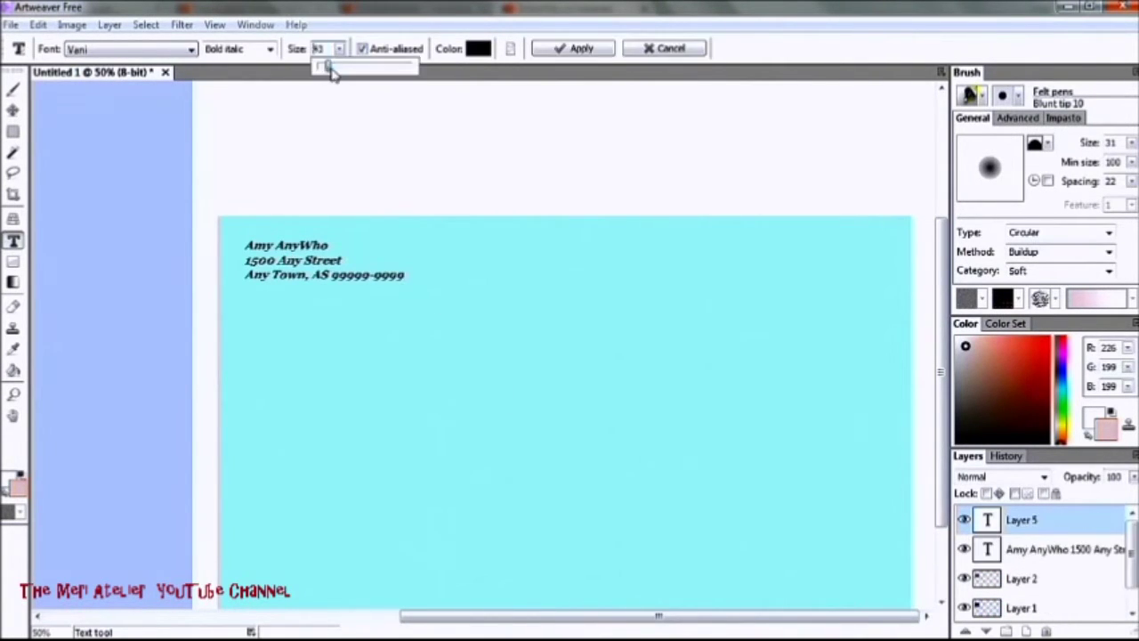
pyautogui.press('Escape')
pyautogui.moveTo(696, 623)
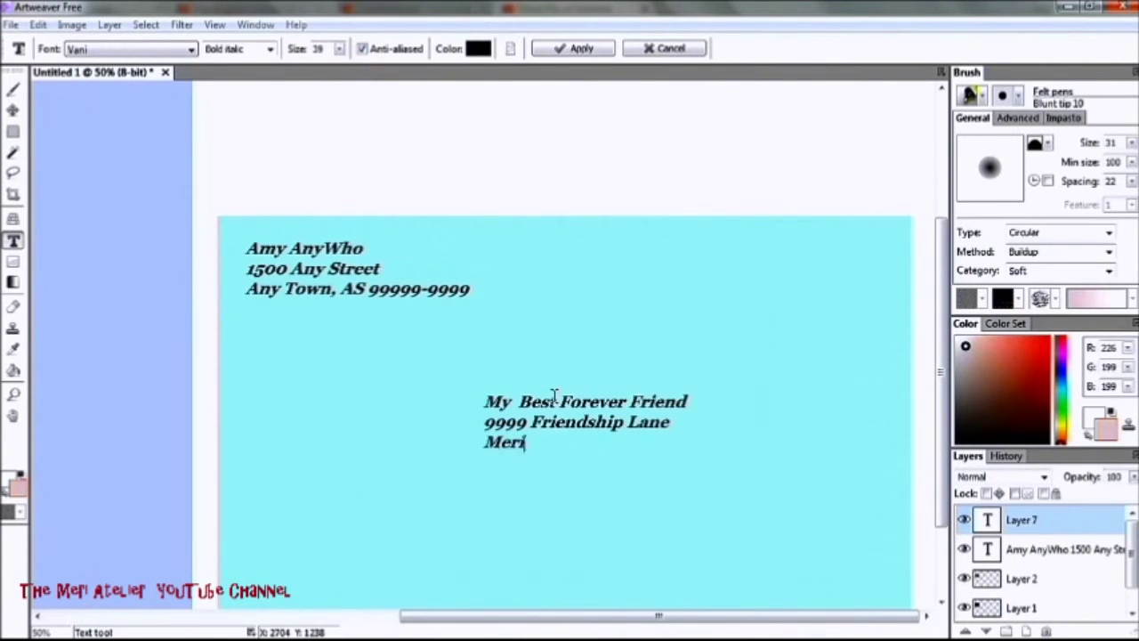
pyautogui.click(587, 49)
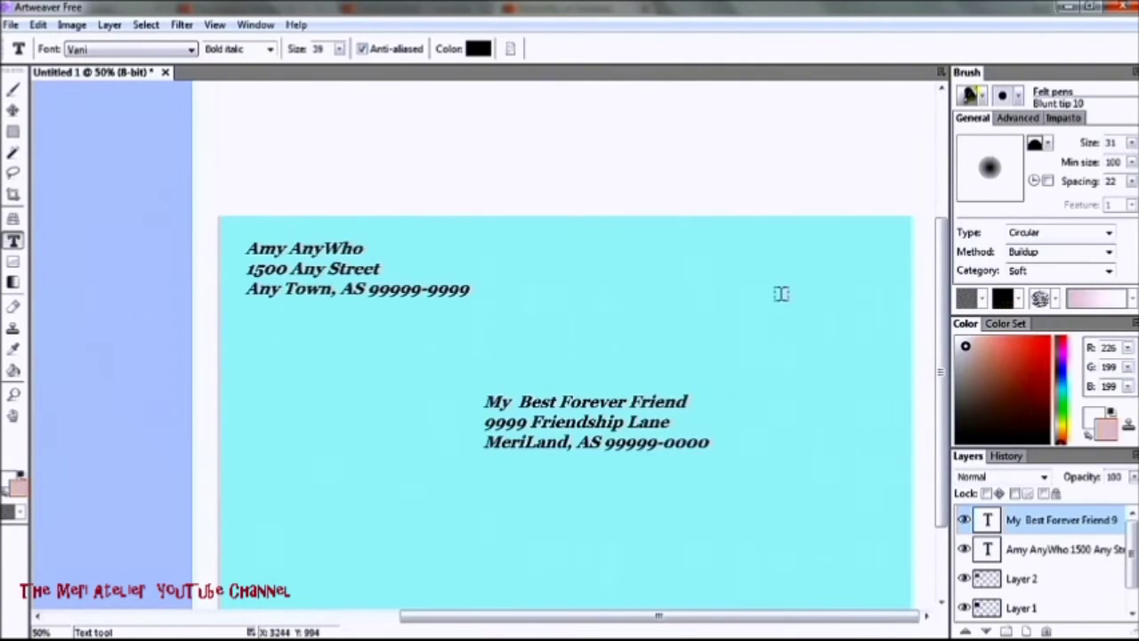
# Merge the layers, select the aqua envelope rectangle and cut it from the canvas.
pyautogui.hotkey('ctrl', '-')
pyautogui.click(12, 131)
pyautogui.moveTo(152, 234); pyautogui.dragTo(310, 366)
pyautogui.click(577, 202)
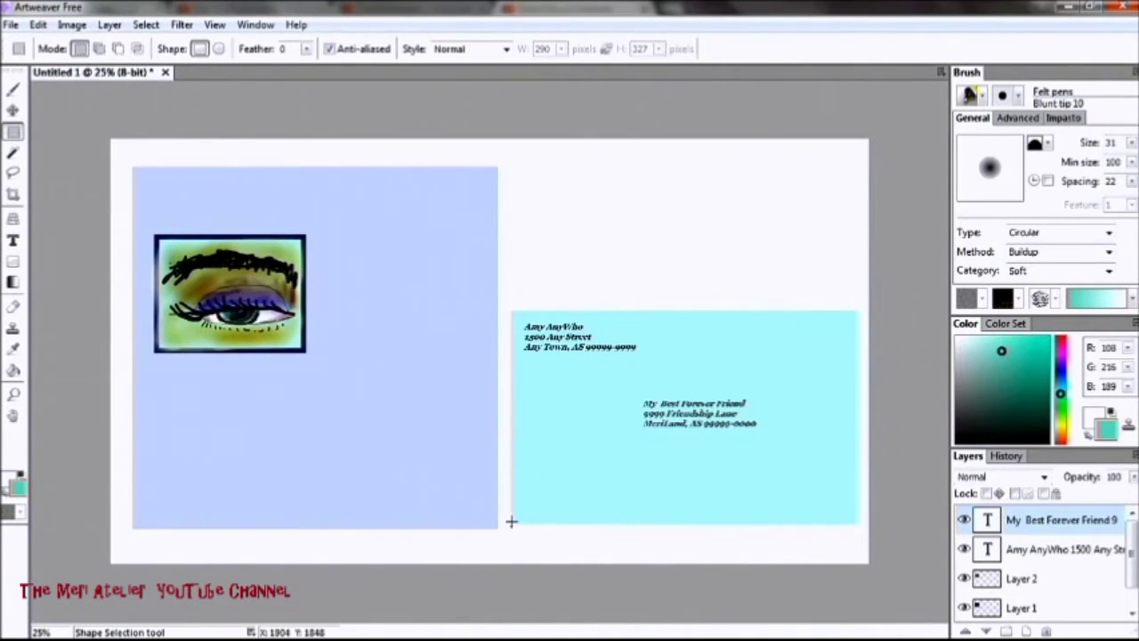
pyautogui.moveTo(509, 529); pyautogui.dragTo(859, 310)
pyautogui.click(37, 24)
pyautogui.press('Delete')
# Create a new document with a black paper colour.
pyautogui.click(12, 24)
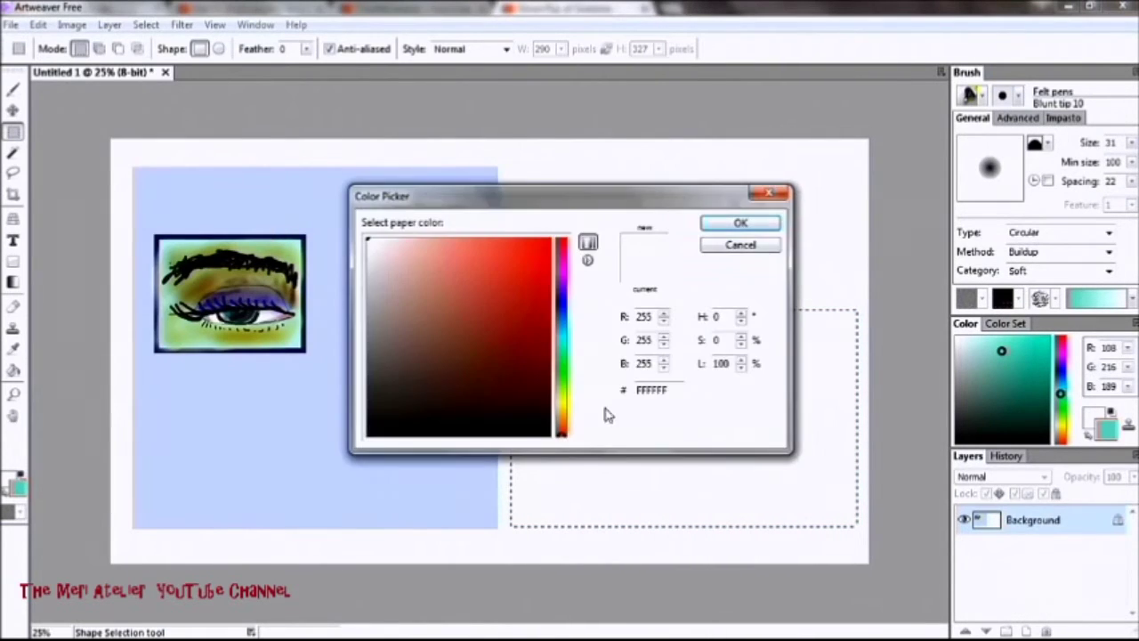
pyautogui.click(737, 222)
pyautogui.click(720, 231)
# Paste the envelope into the new document and stretch it to nearly fill the canvas, leaving a black margin.
pyautogui.hotkey('ctrl', 'v')
pyautogui.press('v')
pyautogui.moveTo(631, 375); pyautogui.dragTo(431, 313)
pyautogui.hotkey('ctrl', 't')
pyautogui.moveTo(482, 247); pyautogui.dragTo(481, 165)
pyautogui.moveTo(482, 461); pyautogui.dragTo(494, 547)
pyautogui.moveTo(654, 356); pyautogui.dragTo(859, 355)
pyautogui.moveTo(308, 356); pyautogui.dragTo(114, 321)
pyautogui.click(555, 48)
# Select the framed eye in Untitled 1 and add a copy to the enlarged envelope's lower-left corner.
pyautogui.click(98, 72)
pyautogui.click(13, 132)
pyautogui.moveTo(154, 234); pyautogui.dragTo(305, 353)
pyautogui.click(71, 24)
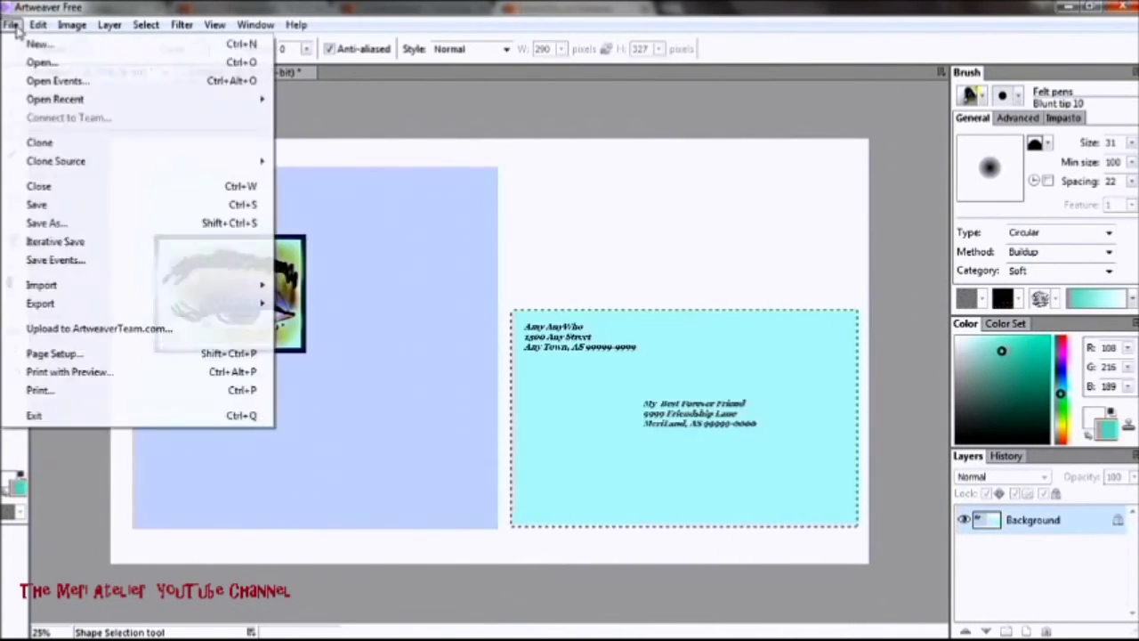
# Save the original layout as happymail template.jpg with JPEG quality 75.
pyautogui.click(44, 220)
pyautogui.write('Forjoy')
pyautogui.press('Return')
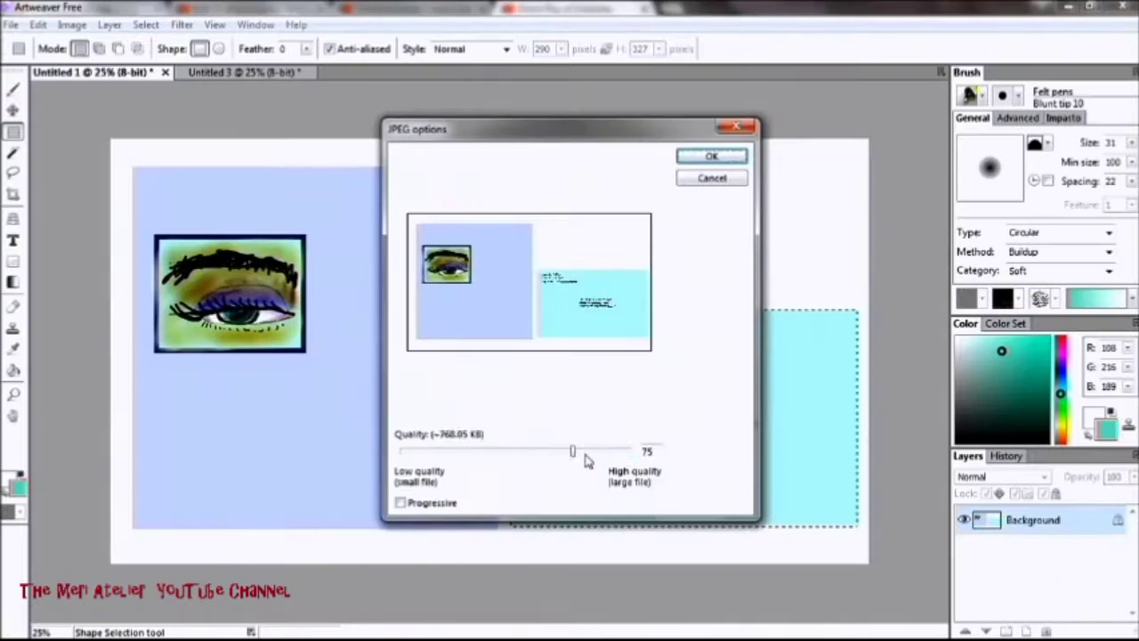
pyautogui.press('Return')
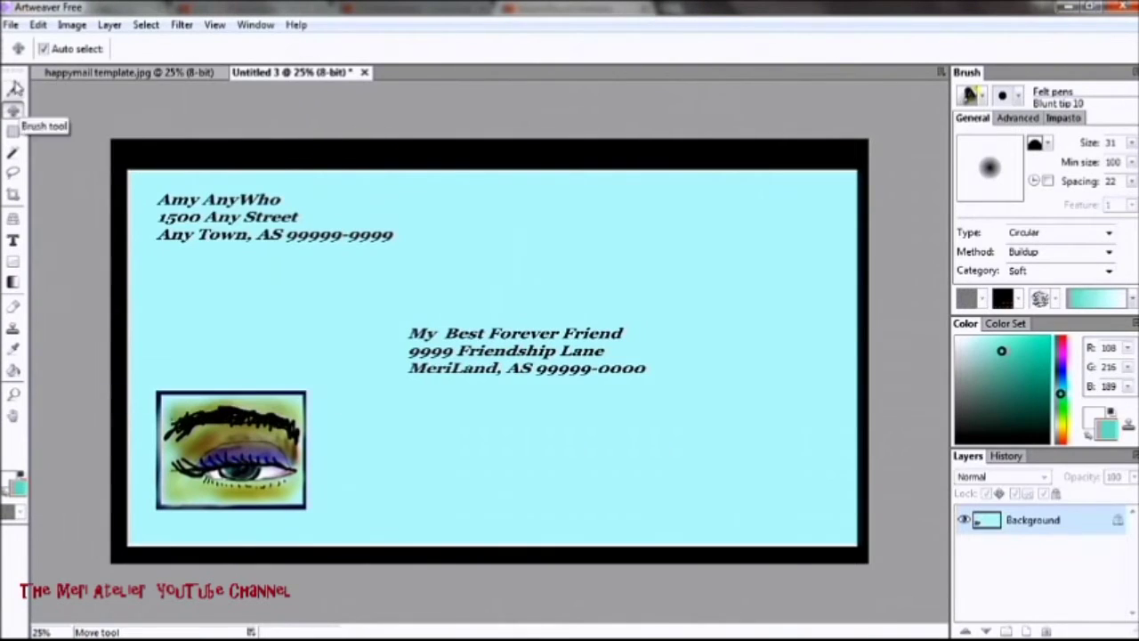
# Paint a blue textured border around the envelope's edges with the Glazing sponge 120 brush at size 201 and opacity 40.
pyautogui.click(12, 89)
pyautogui.click(51, 48)
pyautogui.scroll(-5, 133, 143)
pyautogui.click(89, 176)
pyautogui.click(133, 121)
pyautogui.moveTo(850, 176); pyautogui.dragTo(845, 541)
pyautogui.moveTo(134, 178)
pyautogui.mouseDown()
pyautogui.moveTo(827, 180)
pyautogui.moveTo(135, 538)
pyautogui.moveTo(816, 544)
pyautogui.moveTo(135, 538)
pyautogui.moveTo(750, 535)
pyautogui.mouseUp()
pyautogui.moveTo(133, 174); pyautogui.dragTo(530, 174)
pyautogui.moveTo(524, 537); pyautogui.dragTo(848, 158)
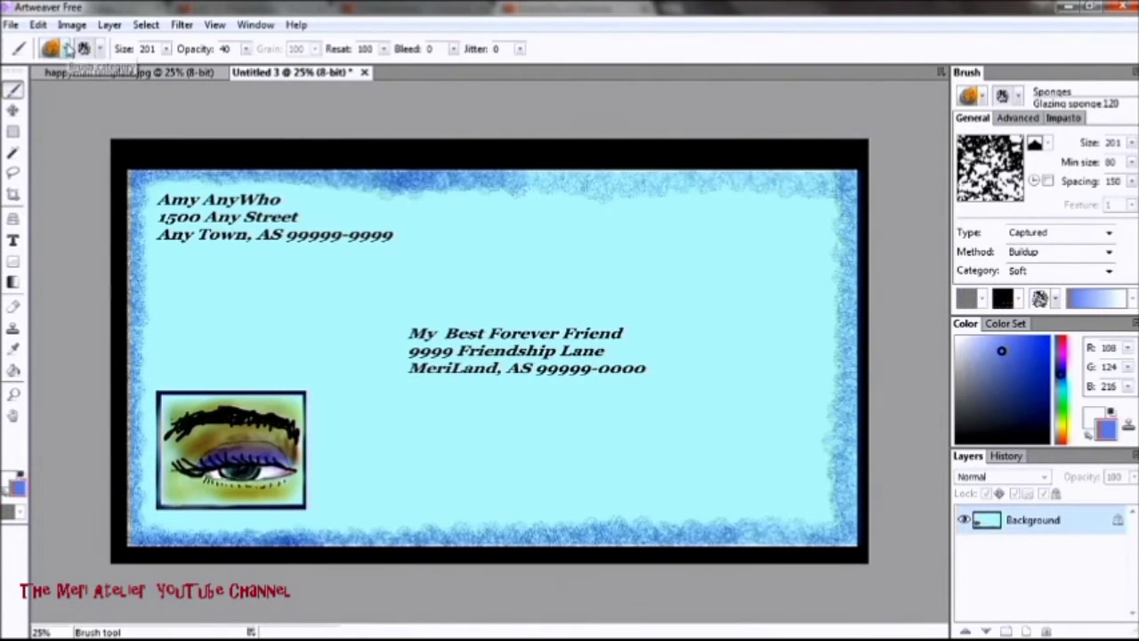
# Paste another copy of the framed eye, scale it to 39% width and 40% height, and place it as a stamp in the envelope's upper-right corner.
pyautogui.hotkey('ctrl', 'v')
pyautogui.hotkey('ctrl', 't')
pyautogui.moveTo(229, 229); pyautogui.dragTo(229, 300)
pyautogui.moveTo(305, 325); pyautogui.dragTo(801, 216)
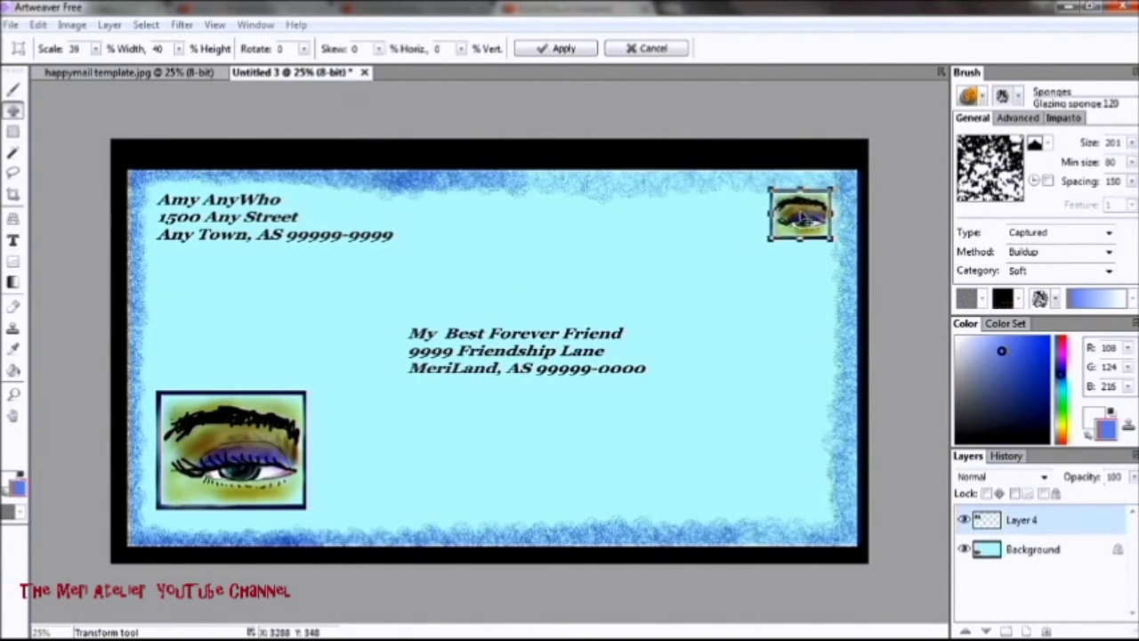
pyautogui.click(559, 48)
# Add the text HAPPY MAIL in red AR CHRISTY bold italic at size 190 and position it in the envelope's lower-right area.
pyautogui.press('t')
pyautogui.click(134, 49)
pyautogui.scroll(15, 225, 277)
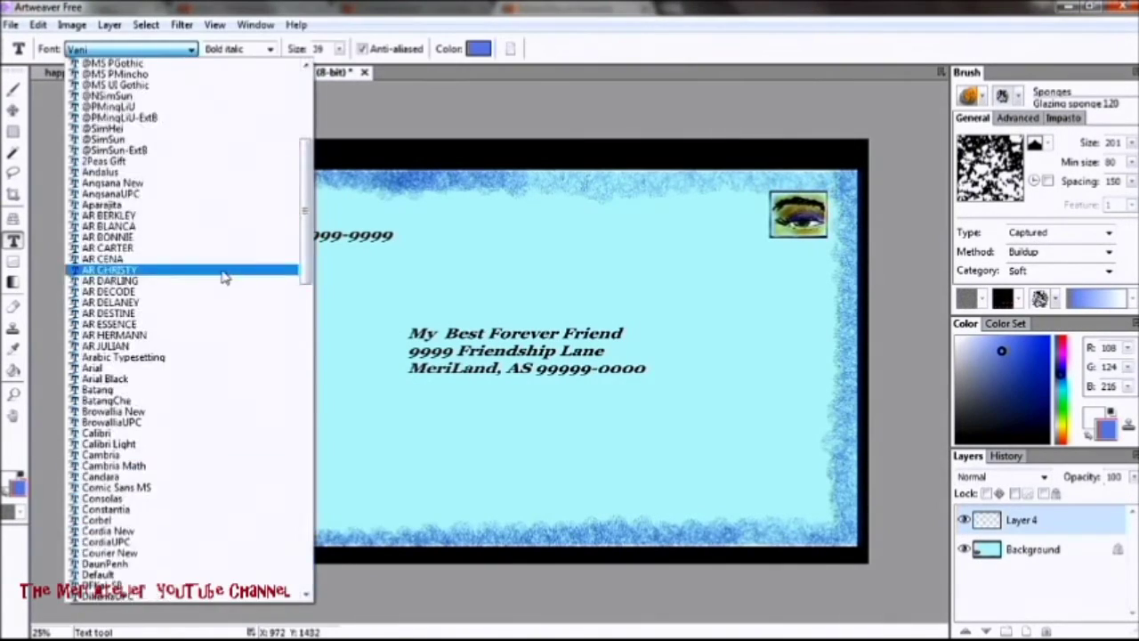
pyautogui.click(224, 269)
pyautogui.click(478, 48)
pyautogui.click(564, 233)
pyautogui.click(740, 221)
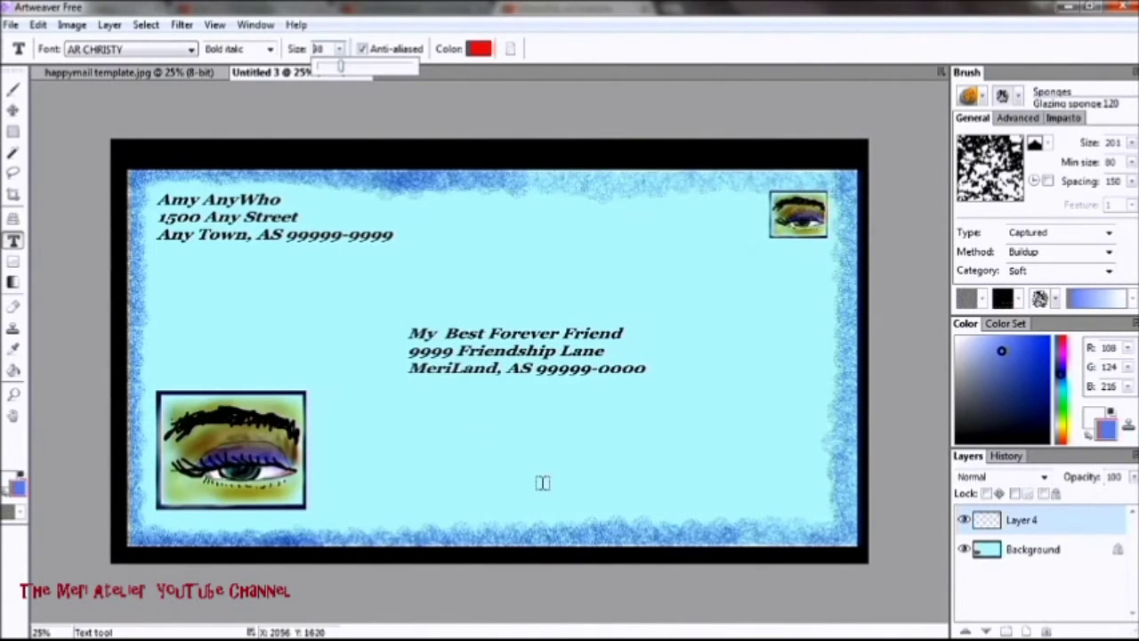
pyautogui.click(543, 485)
pyautogui.click(340, 50)
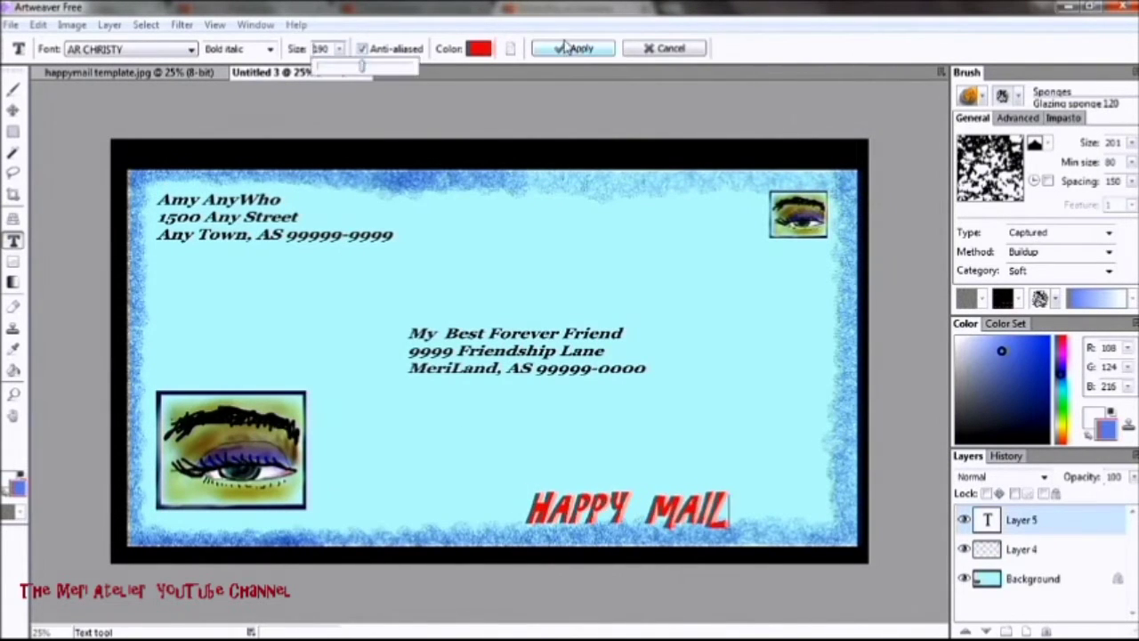
pyautogui.click(573, 48)
pyautogui.click(13, 110)
# Cut the whole envelope, paste it back slightly higher on the black background, and flatten the layers.
pyautogui.click(72, 24)
pyautogui.click(80, 42)
pyautogui.click(13, 131)
pyautogui.click(38, 24)
pyautogui.click(63, 86)
pyautogui.hotkey('ctrl', 'v')
pyautogui.click(14, 109)
pyautogui.moveTo(259, 246); pyautogui.dragTo(253, 229)
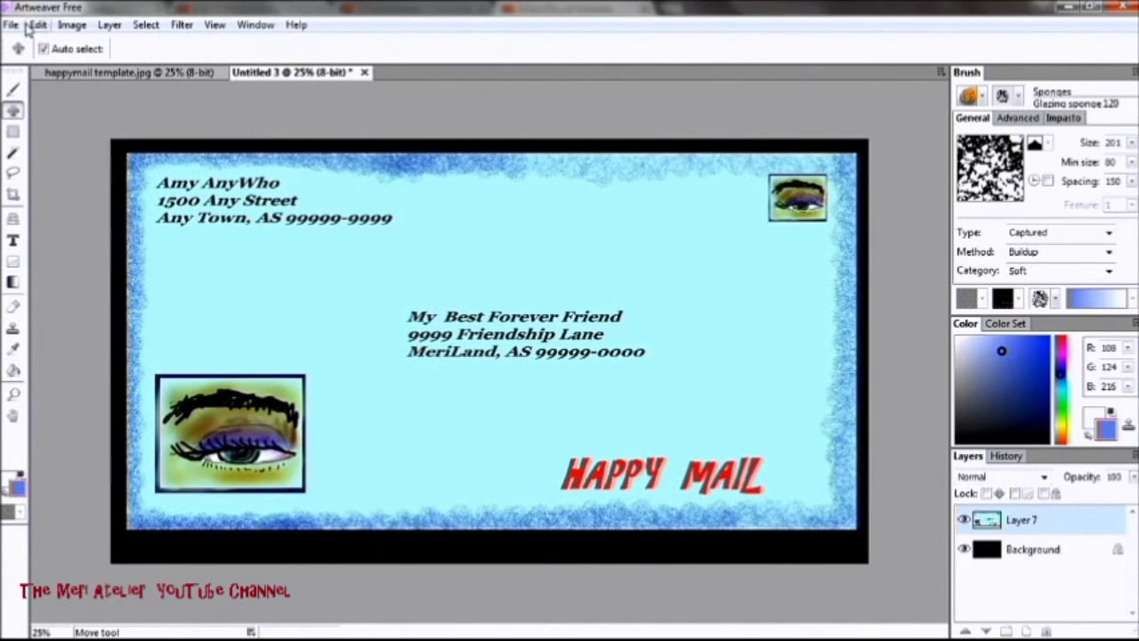
pyautogui.click(110, 24)
pyautogui.click(133, 392)
# Add the line THE MERI ATELIER YOUTUBE CHANNEL in red AR CHRISTY bold italic below the return address.
pyautogui.click(13, 241)
pyautogui.click(338, 49)
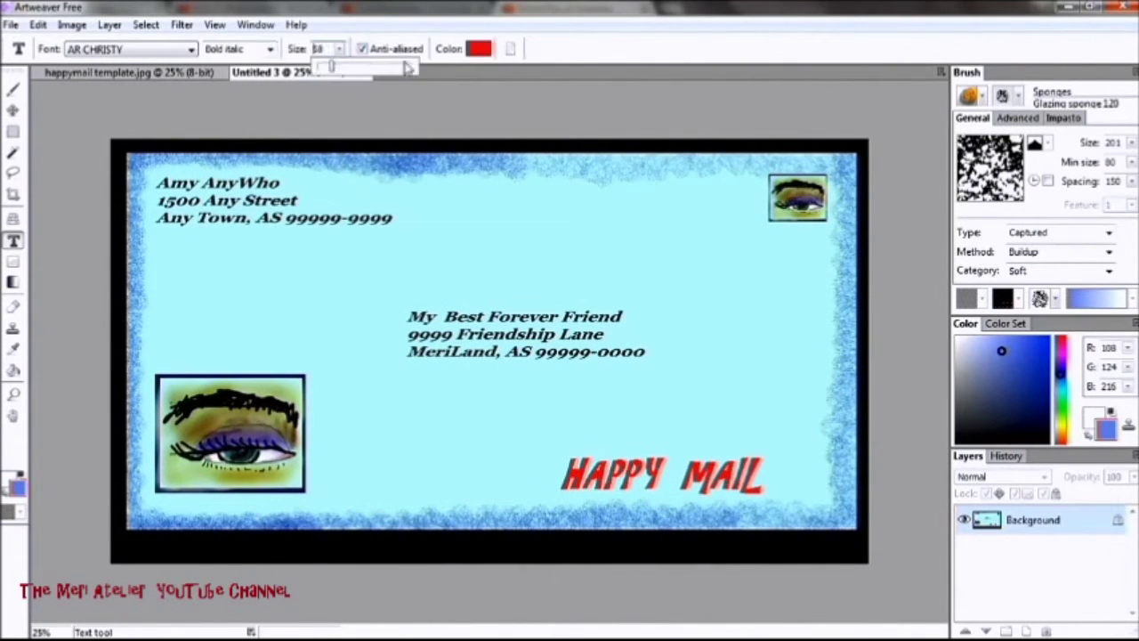
pyautogui.click(159, 240)
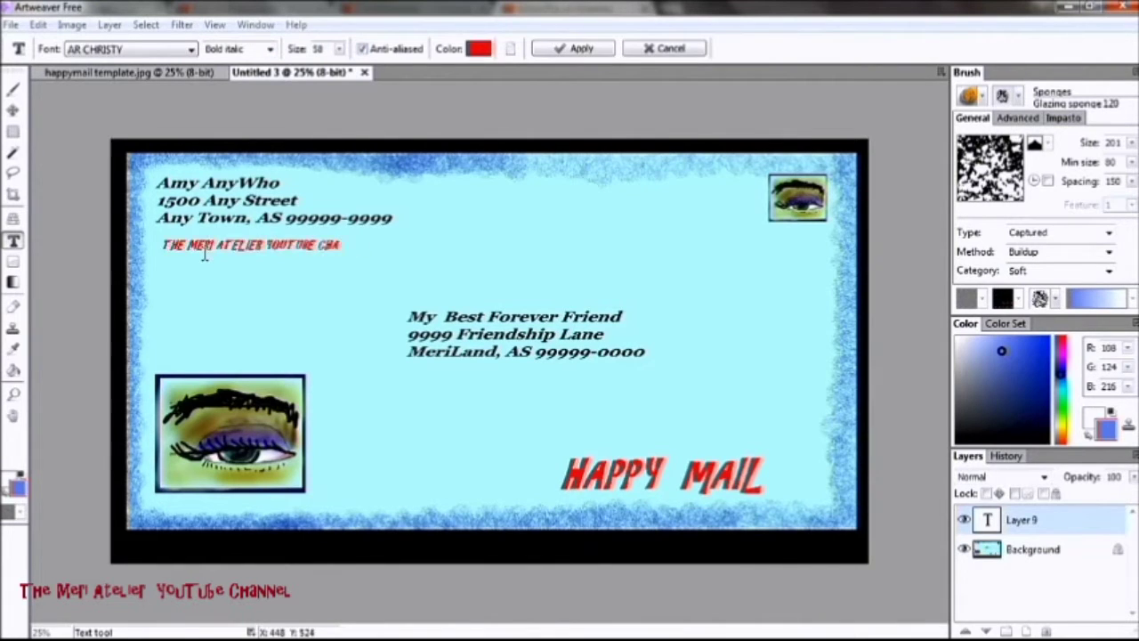
pyautogui.click(579, 48)
# Finish the channel text line and save the envelope as the JPEG A_meriAtelier_CreatingMyVideosMM_040416_HappyMail_P01finish.
pyautogui.press('m')
pyautogui.click(11, 24)
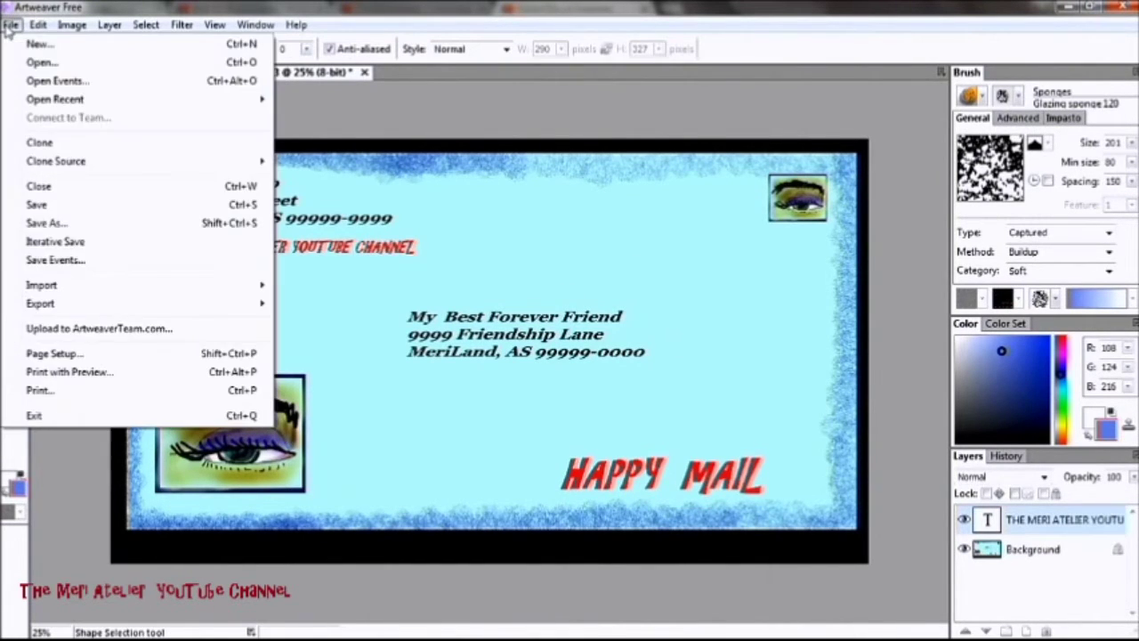
pyautogui.click(45, 222)
pyautogui.click(623, 506)
pyautogui.click(178, 524)
pyautogui.click(300, 236)
pyautogui.click(333, 486)
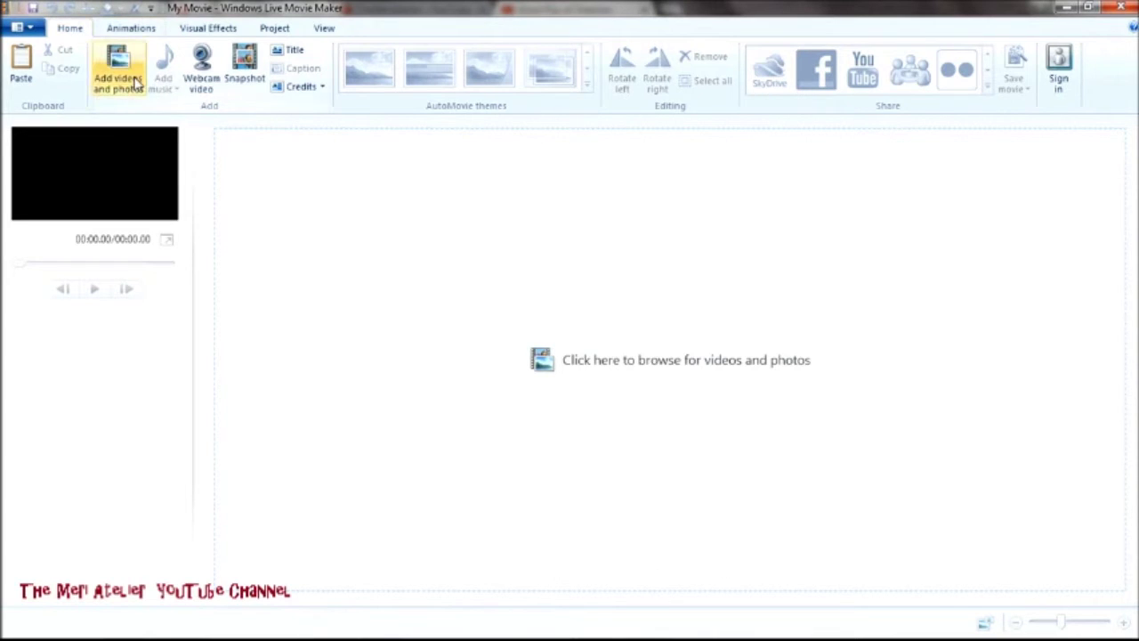
# Switch to Windows Live Movie Maker and open the most recent A_meriAtelier_CreatingMyVideosMM_040416 project.
pyautogui.click(22, 26)
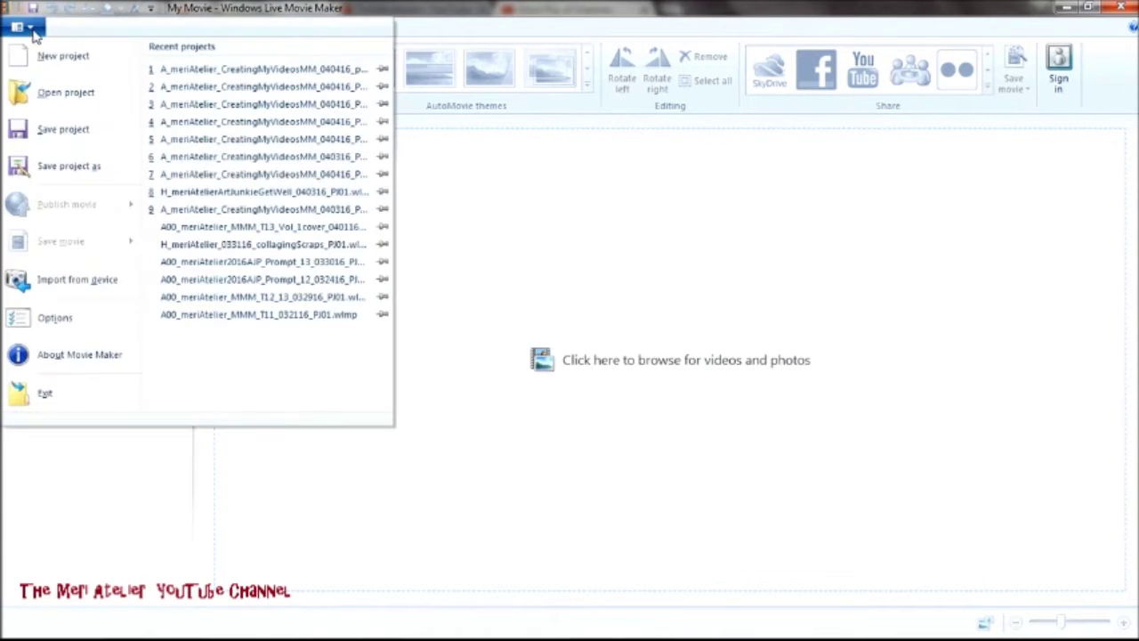
pyautogui.click(211, 69)
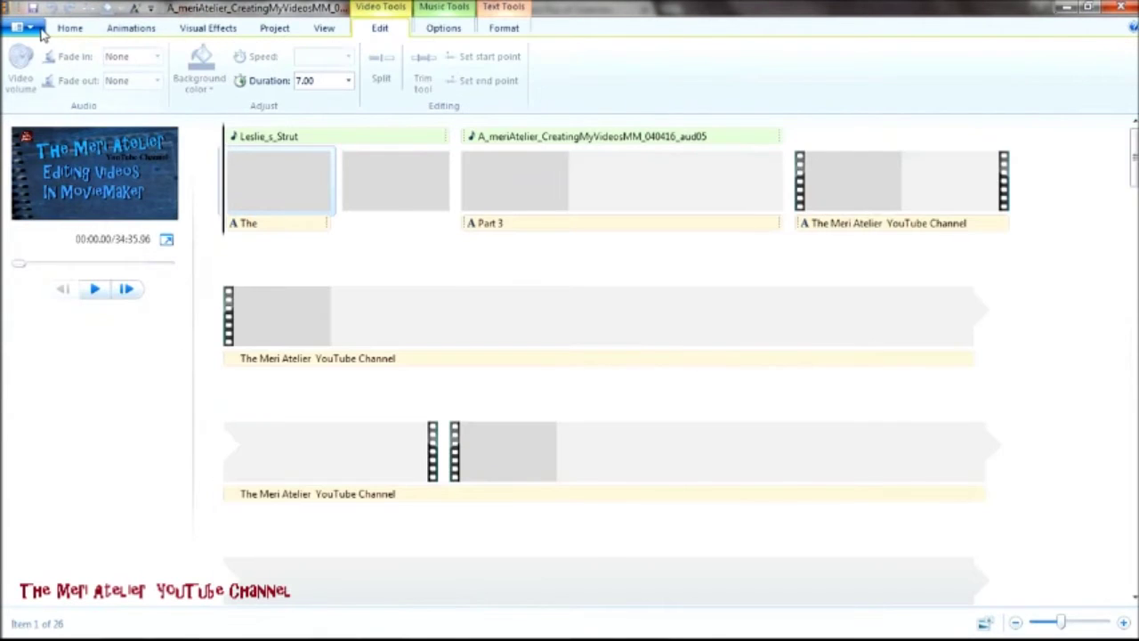
pyautogui.click(27, 28)
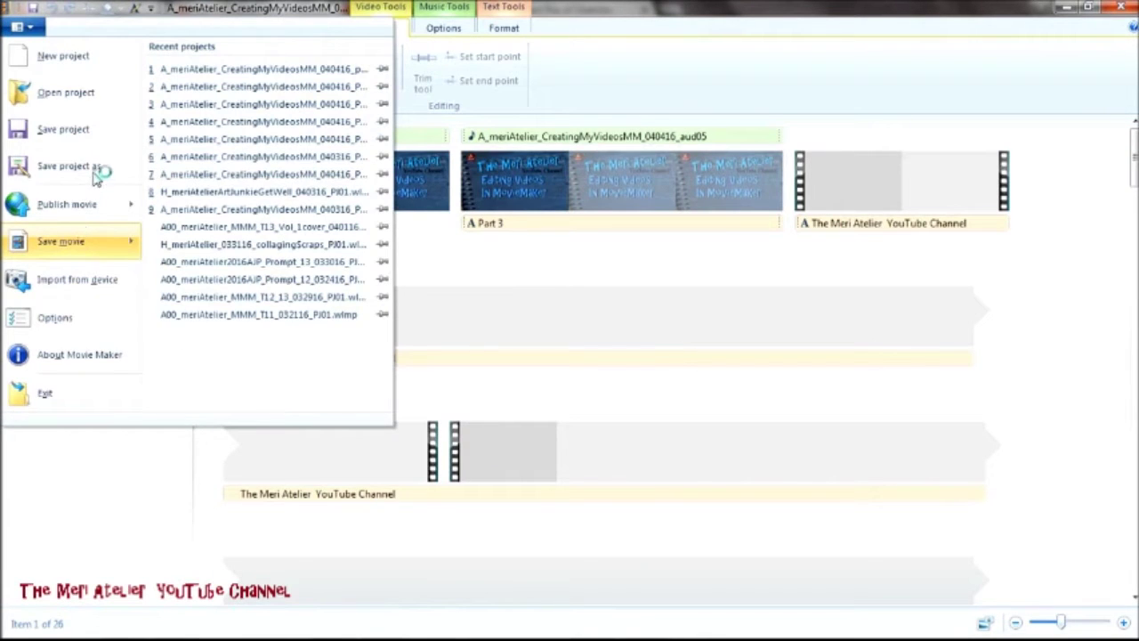
pyautogui.click(771, 138)
# Remove the Leslie_s_Strut music track above the closing slides at the end of the timeline.
pyautogui.moveTo(1130, 142); pyautogui.dragTo(1130, 582)
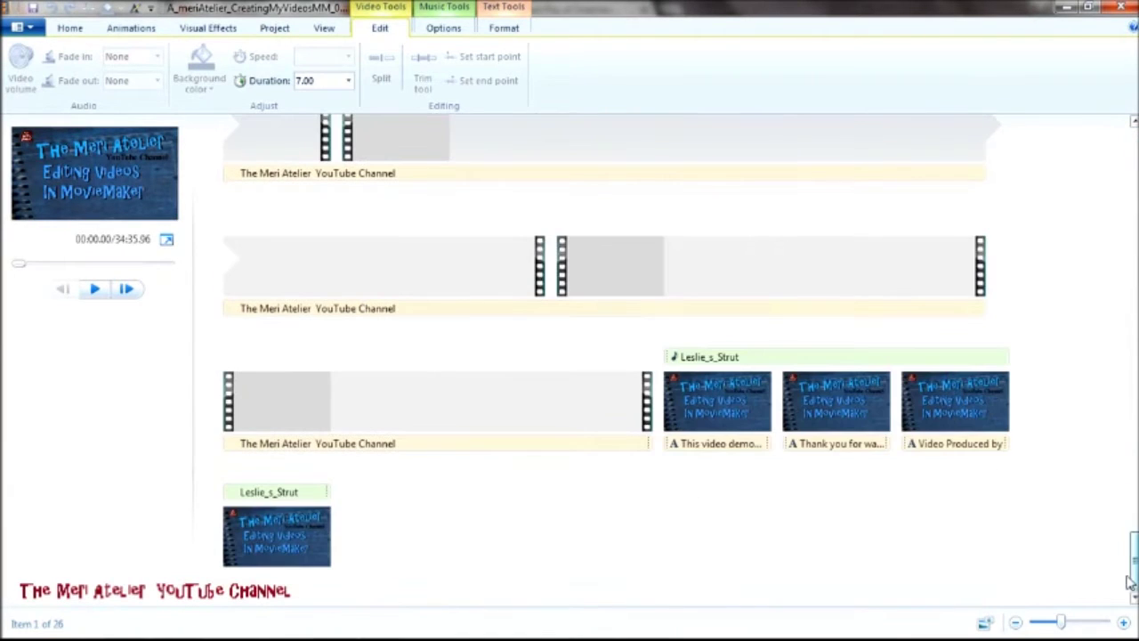
pyautogui.rightClick(867, 357)
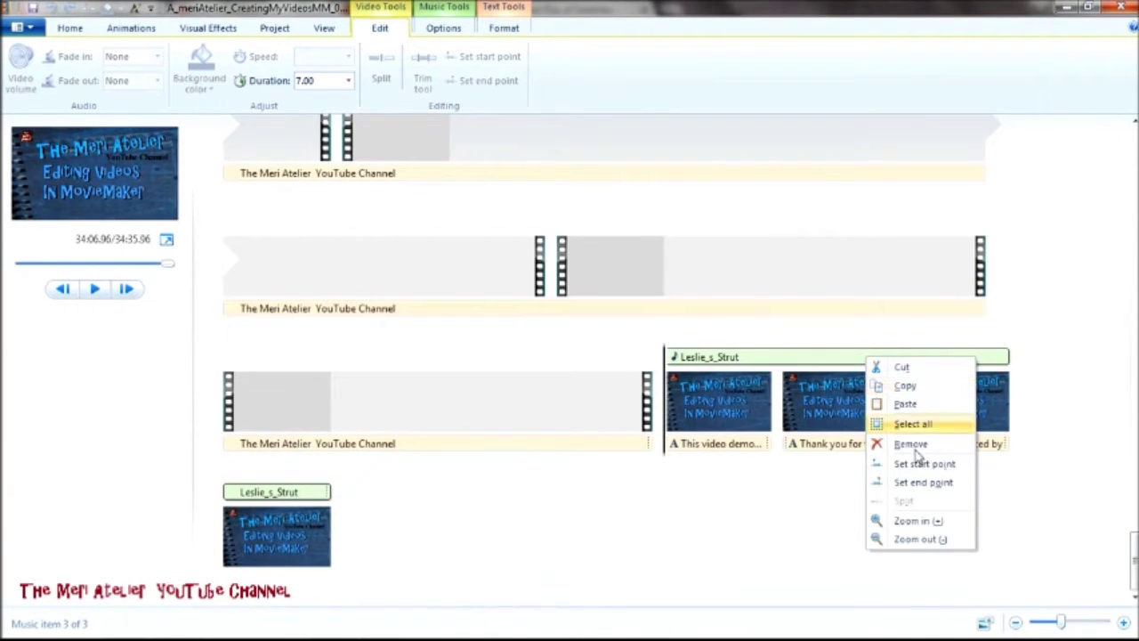
pyautogui.click(917, 445)
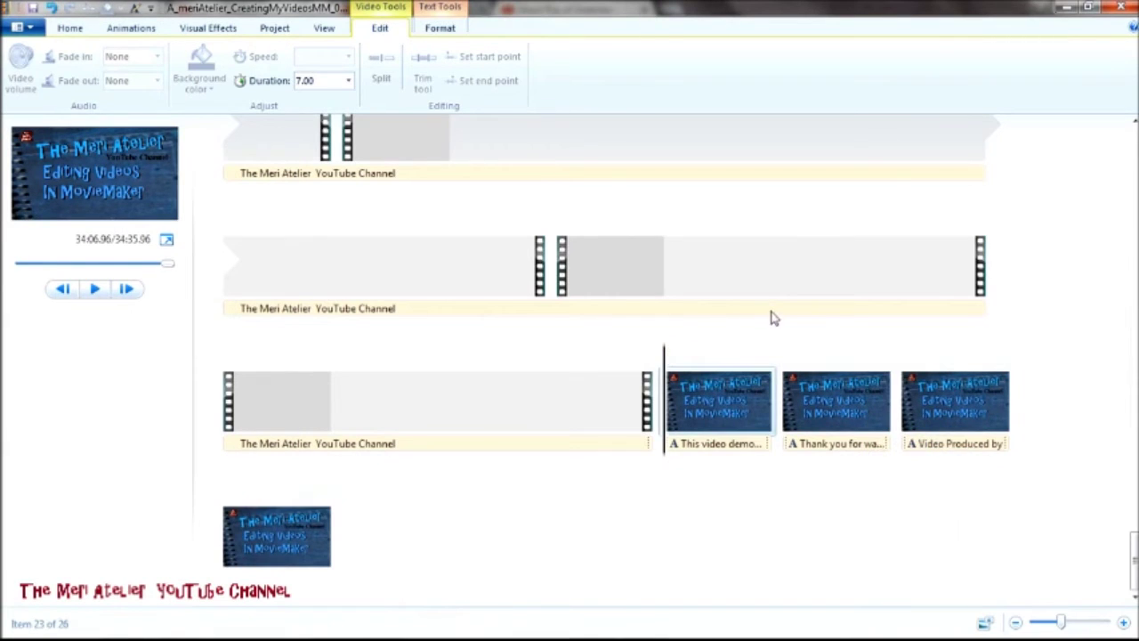
# Remove the A_meriAtelier_CreatingMyVideosMM_040416_aud05 audio track above the Part 3 slide near the start of the timeline.
pyautogui.scroll(5, 774, 318)
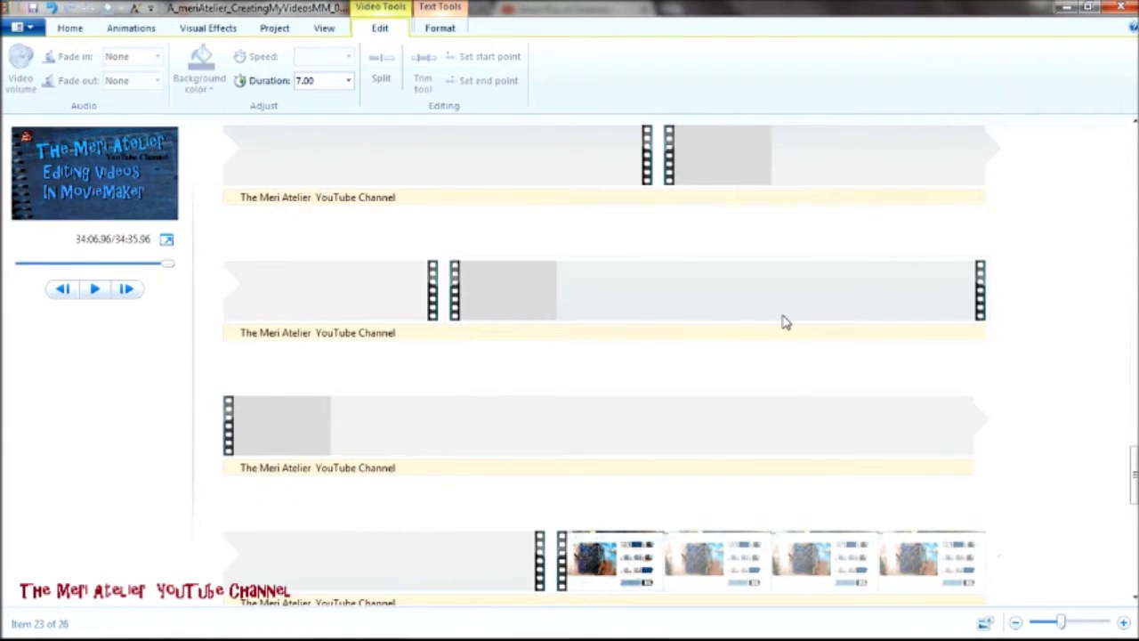
pyautogui.scroll(4, 783, 322)
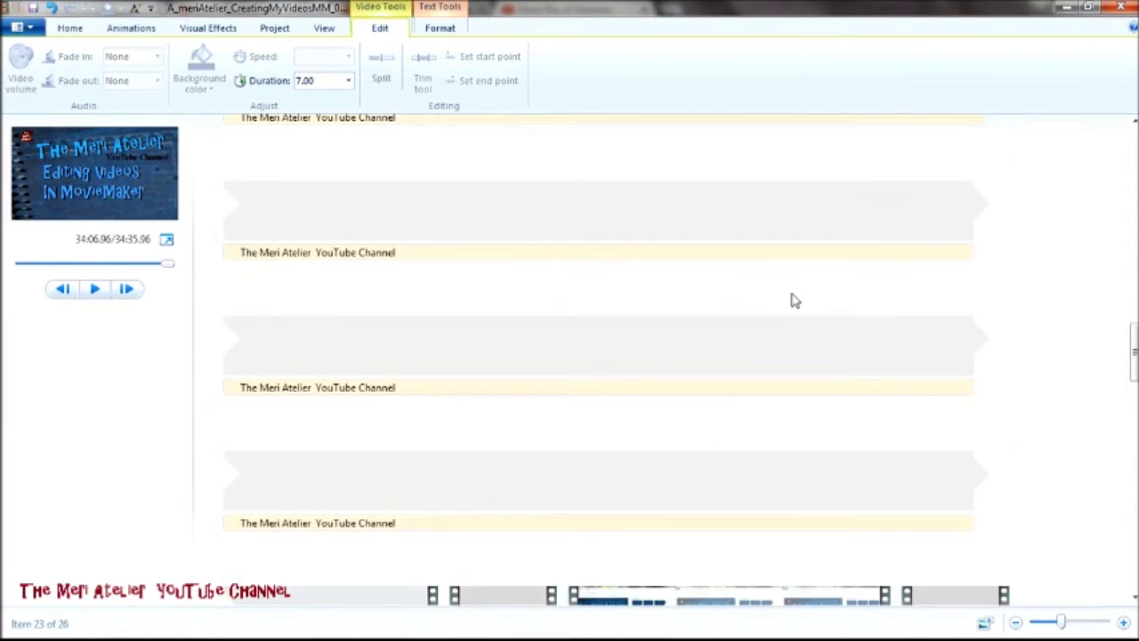
pyautogui.scroll(5, 795, 301)
pyautogui.scroll(5, 800, 267)
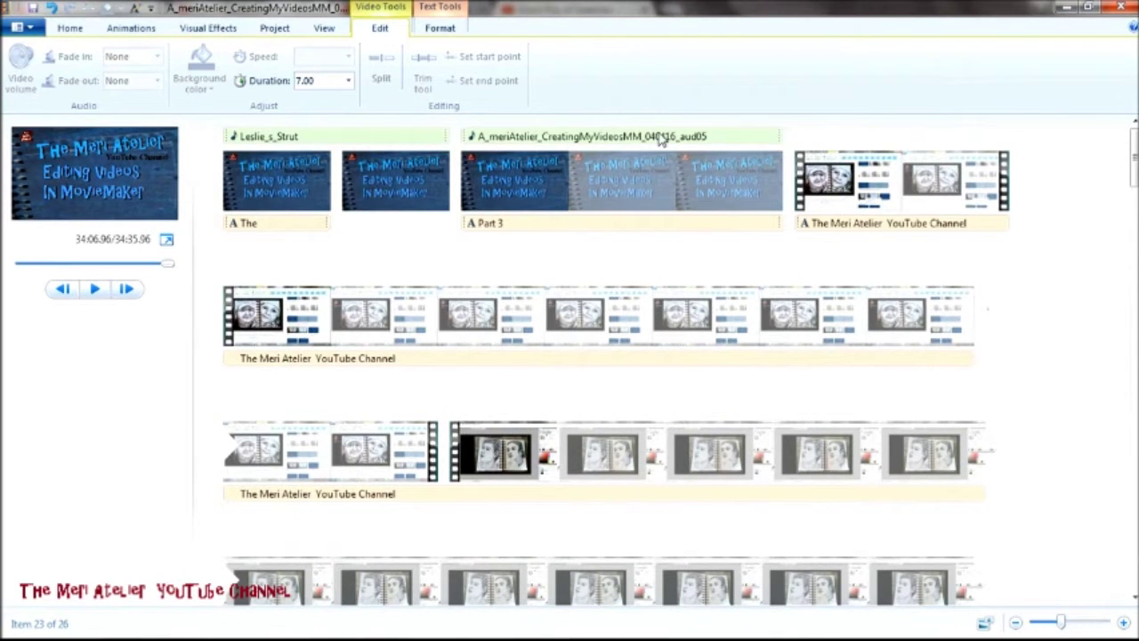
pyautogui.rightClick(660, 137)
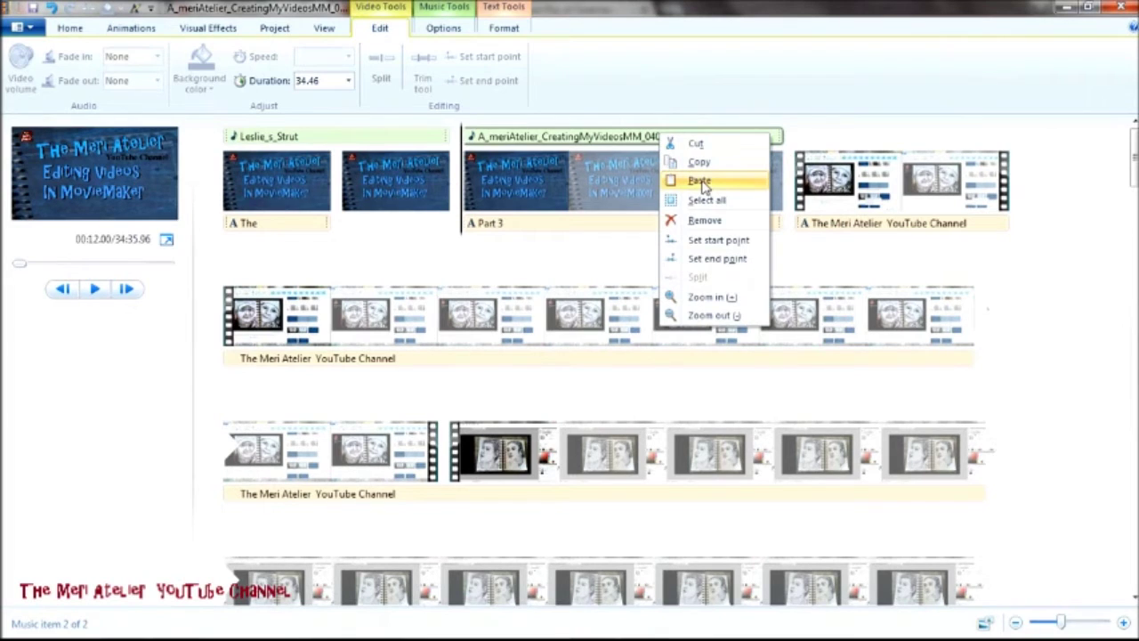
pyautogui.click(671, 220)
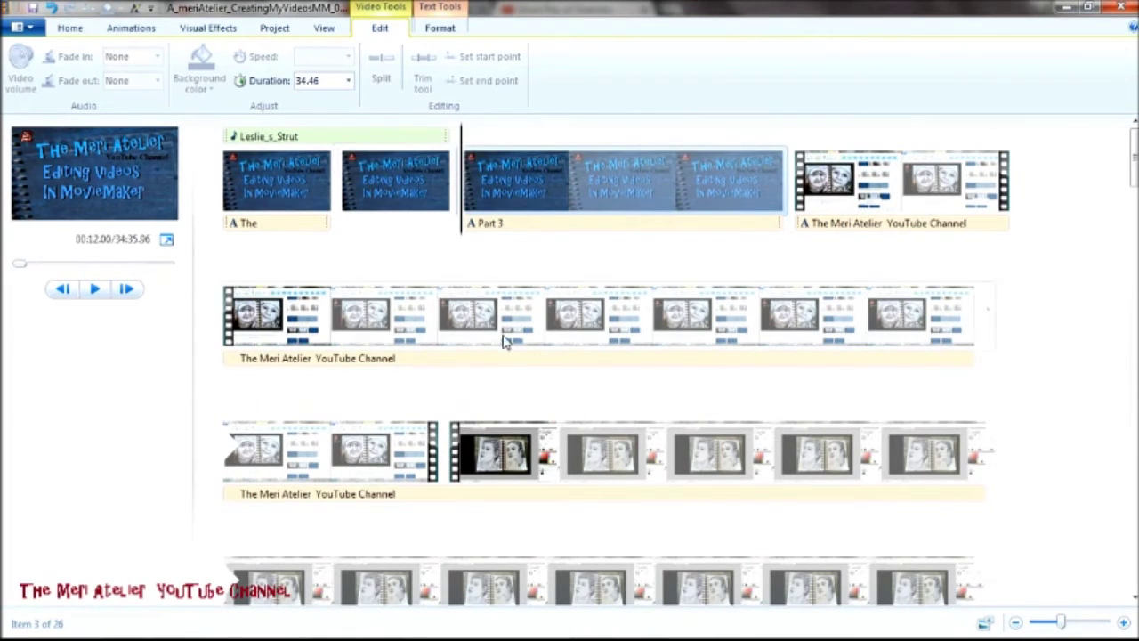
# Move The Meri Atelier YouTube Channel caption under the second title slide and set its duration to 5.00.
pyautogui.moveTo(287, 363); pyautogui.dragTo(387, 173)
pyautogui.click(387, 173)
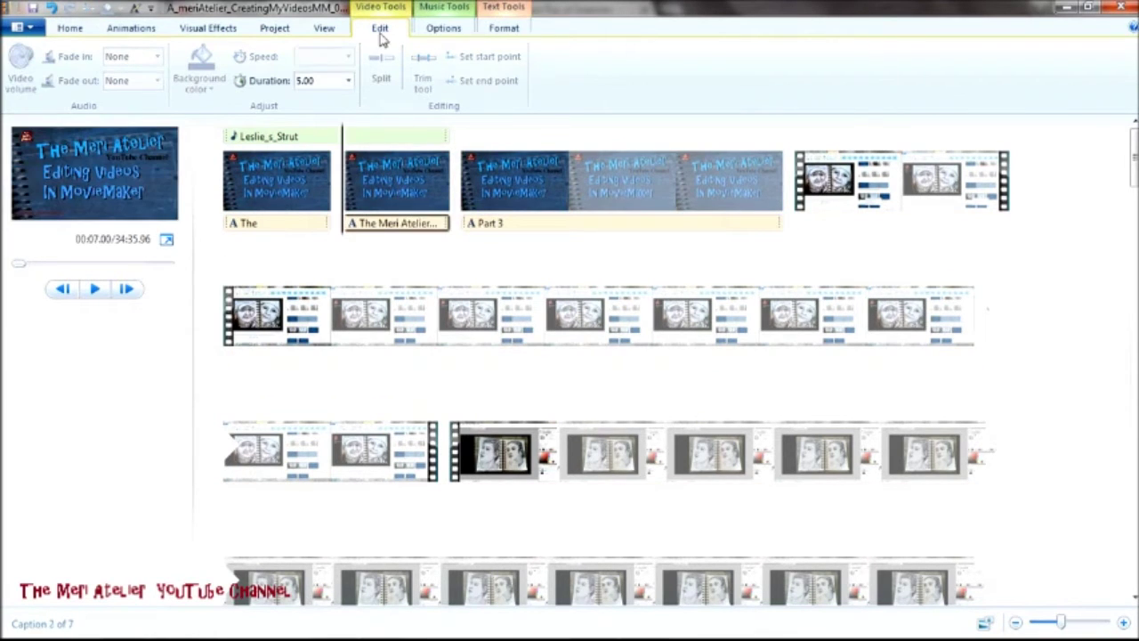
pyautogui.click(349, 81)
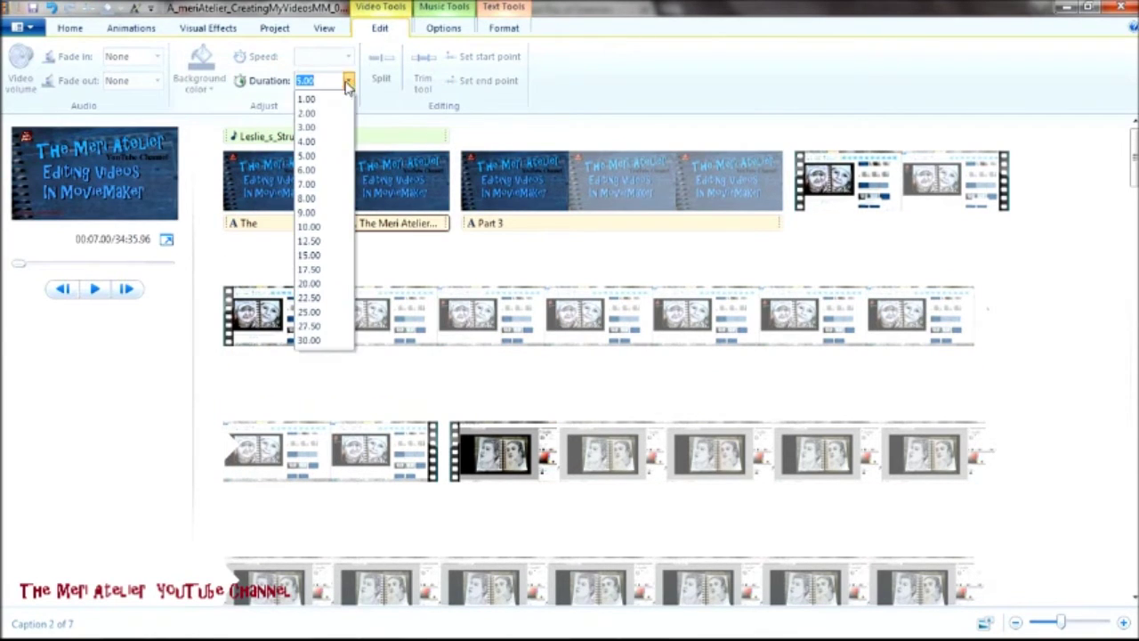
pyautogui.click(325, 158)
# Delete all the video clips between the Part 3 slide and the closing slides.
pyautogui.click(859, 207)
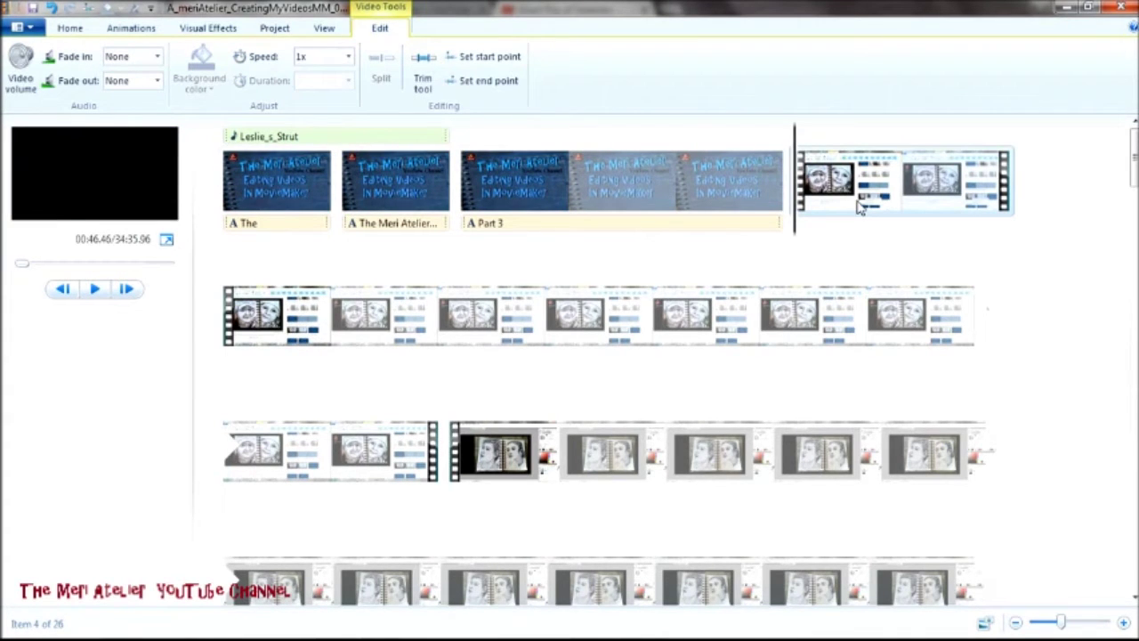
pyautogui.rightClick(859, 206)
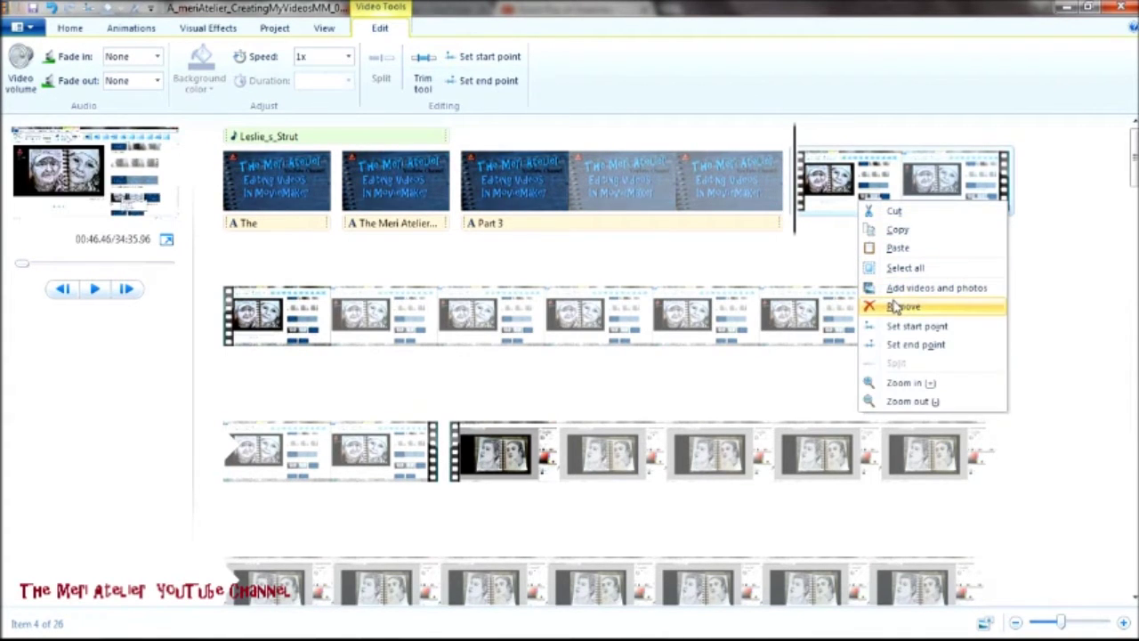
pyautogui.click(902, 306)
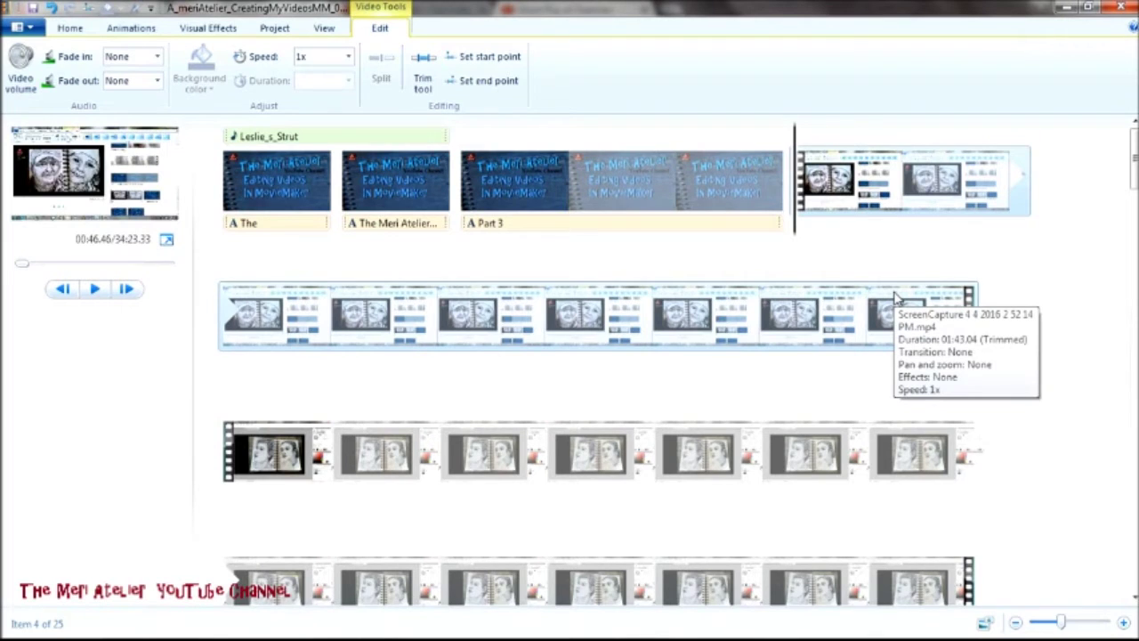
pyautogui.press('Delete')
pyautogui.press('Delete')
pyautogui.press('Delete')
pyautogui.press('Delete')
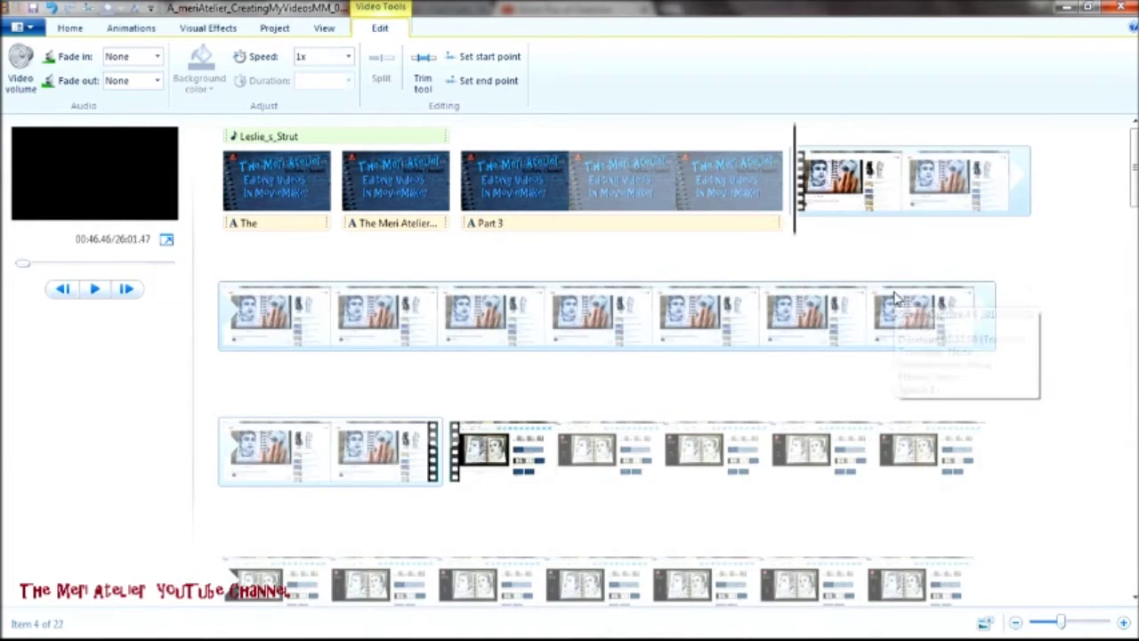
pyautogui.press('Delete')
pyautogui.press('Delete')
pyautogui.press('Delete')
pyautogui.press('Delete')
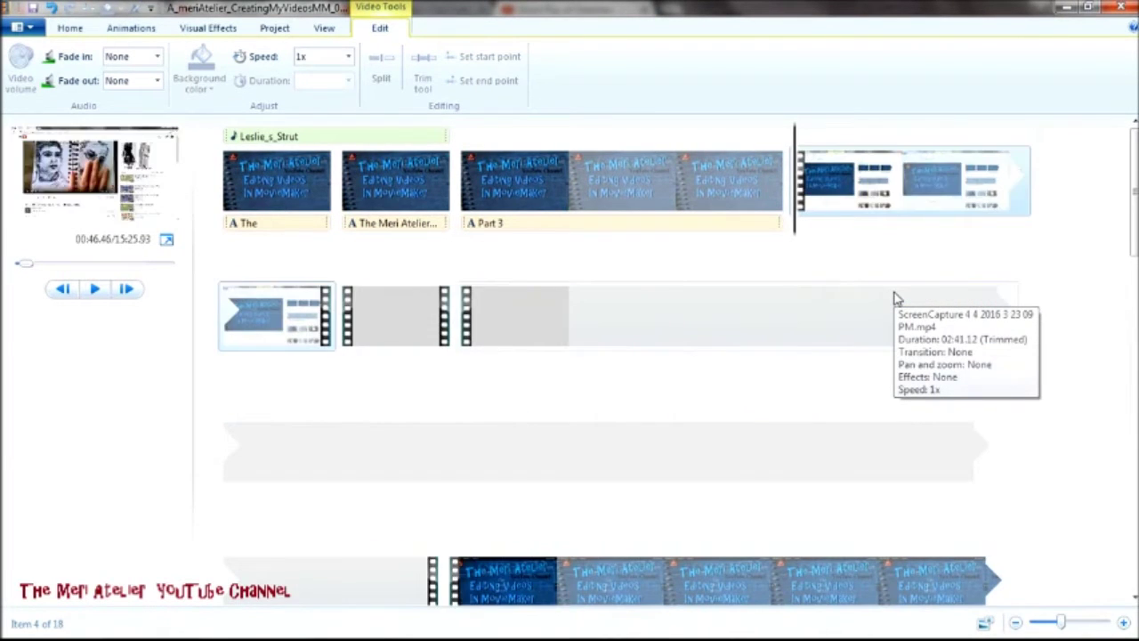
pyautogui.press('Delete')
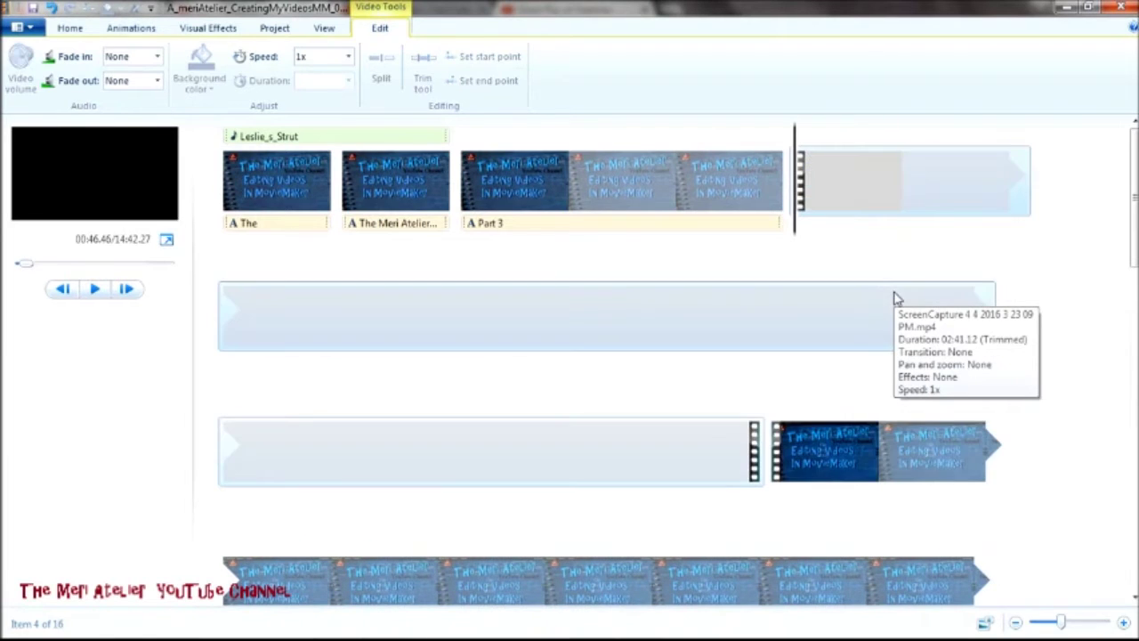
pyautogui.press('Delete')
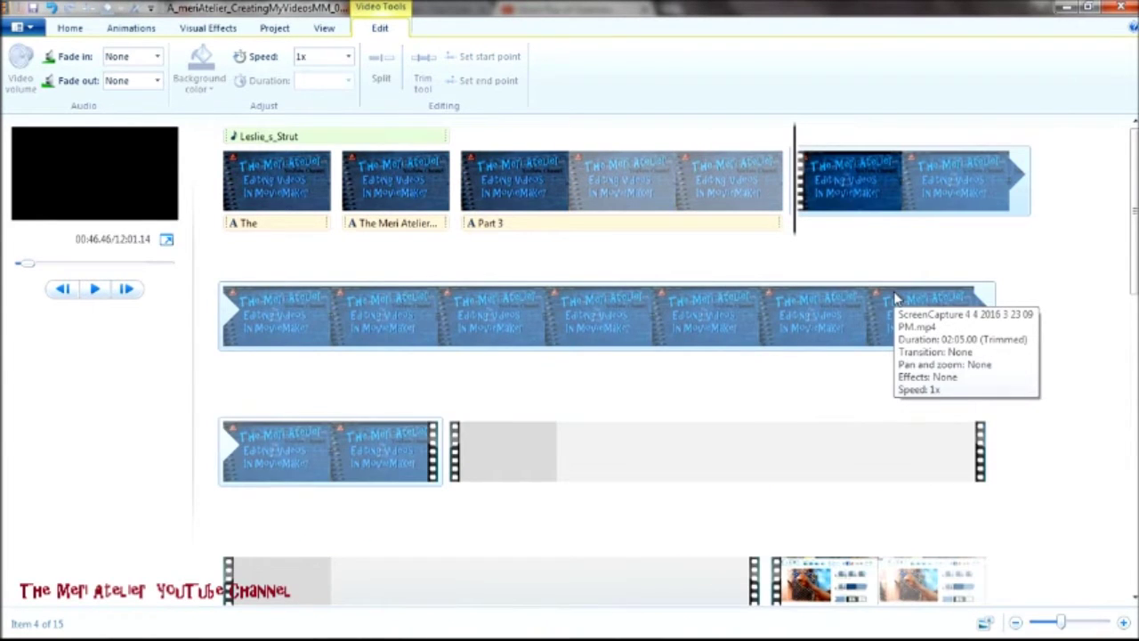
pyautogui.press('Delete')
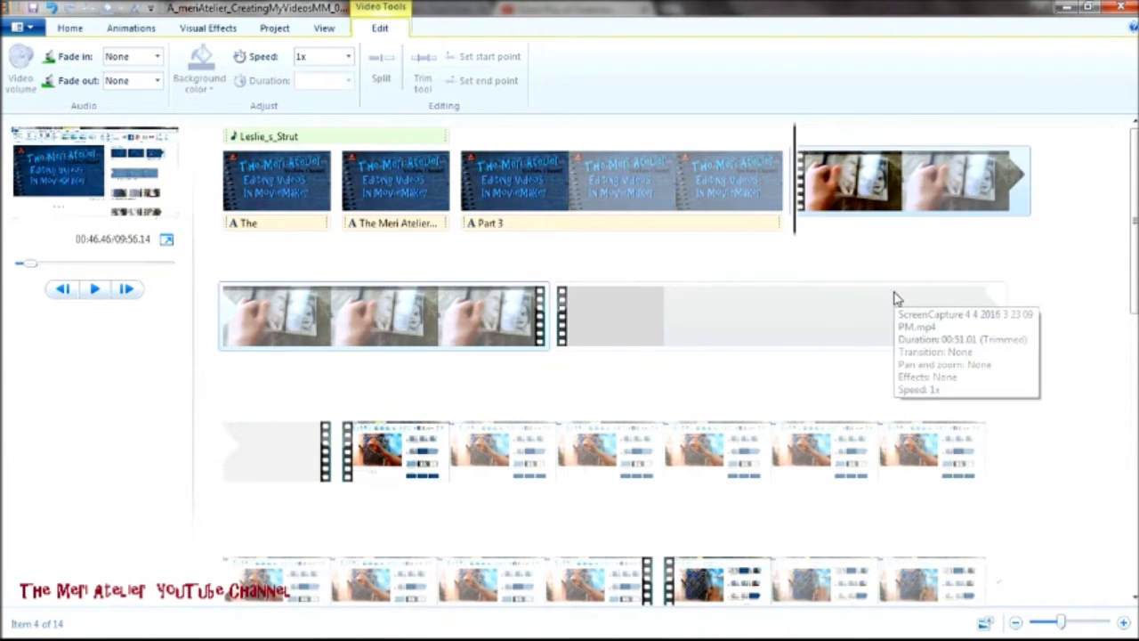
pyautogui.press('Delete')
pyautogui.press('Delete')
pyautogui.press('Delete')
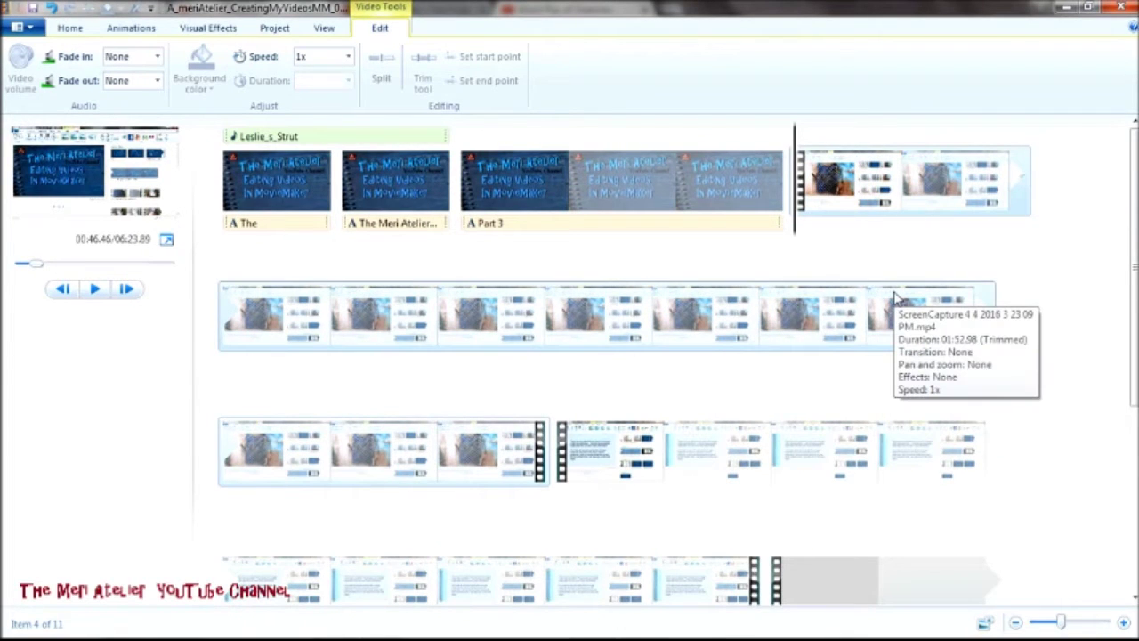
pyautogui.press('Delete')
pyautogui.press('Delete')
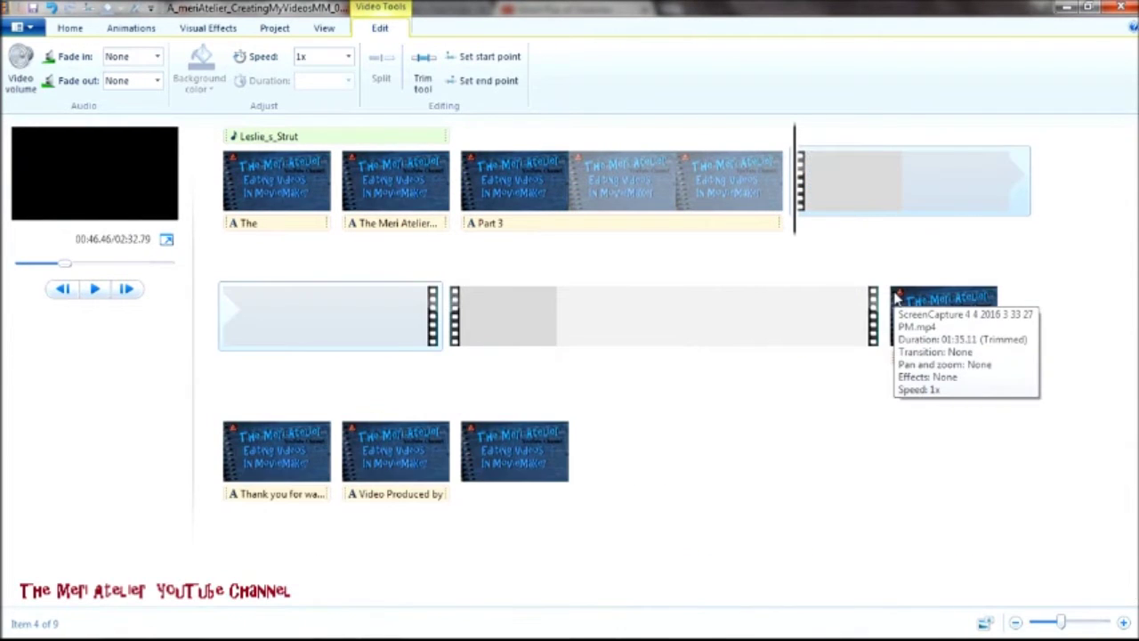
pyautogui.press('Delete')
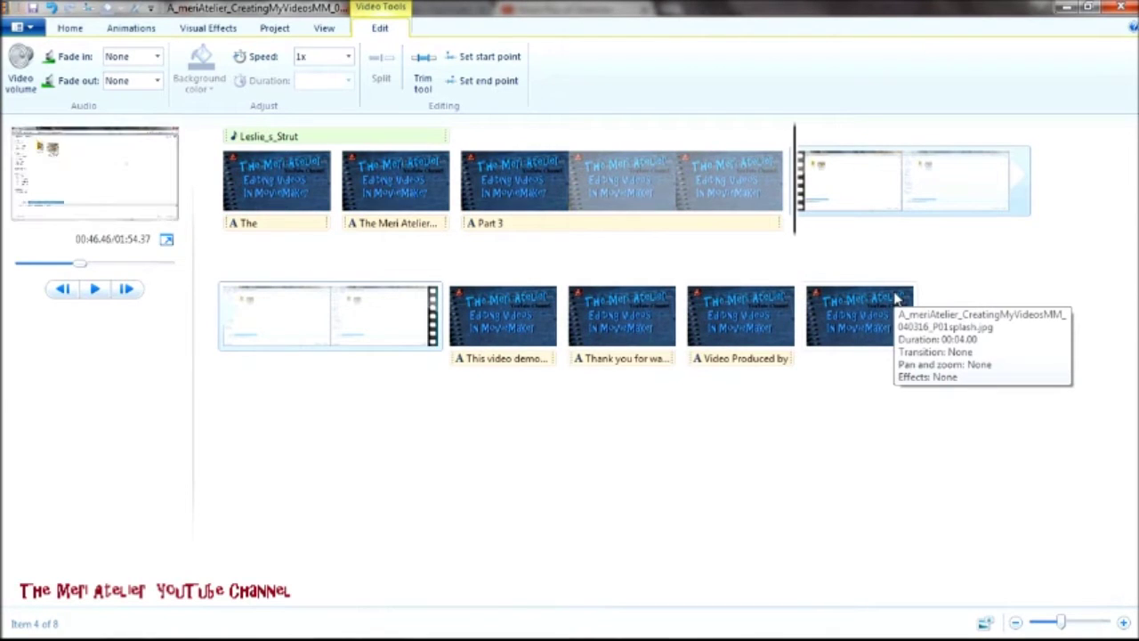
pyautogui.press('Delete')
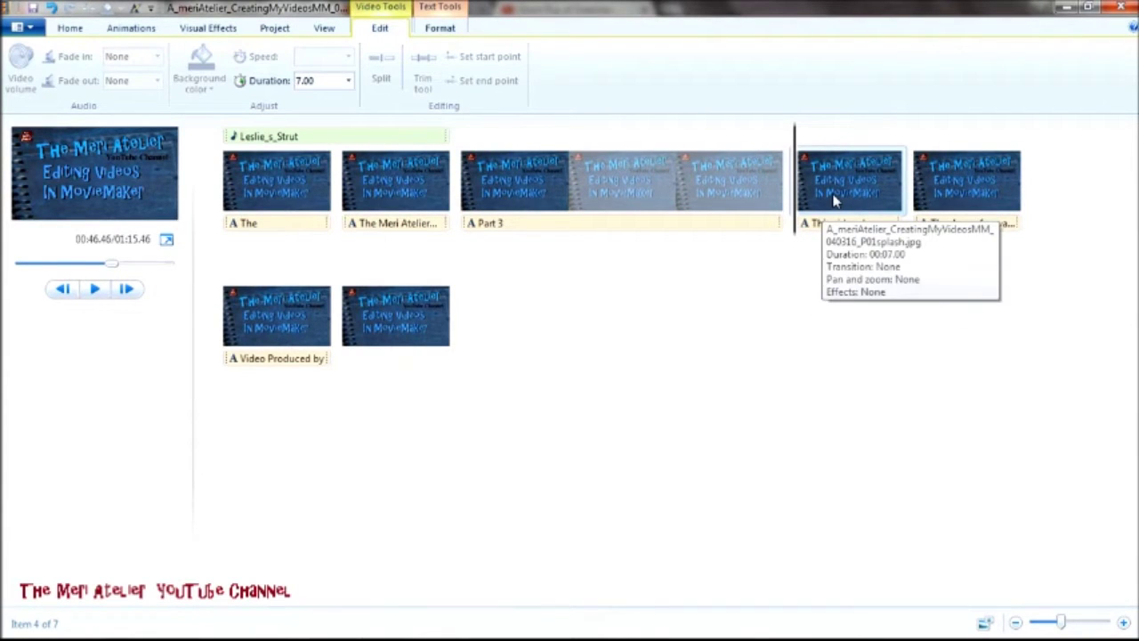
# Add the image A_meriAtelier_CreatingMyVideosMM_040416_HappyMail_P01finish.jpg from the A_meriAtelier_CreatingMyVideosMM_040416 folder in YouTubeTrials to the project.
pyautogui.click(69, 28)
pyautogui.click(120, 72)
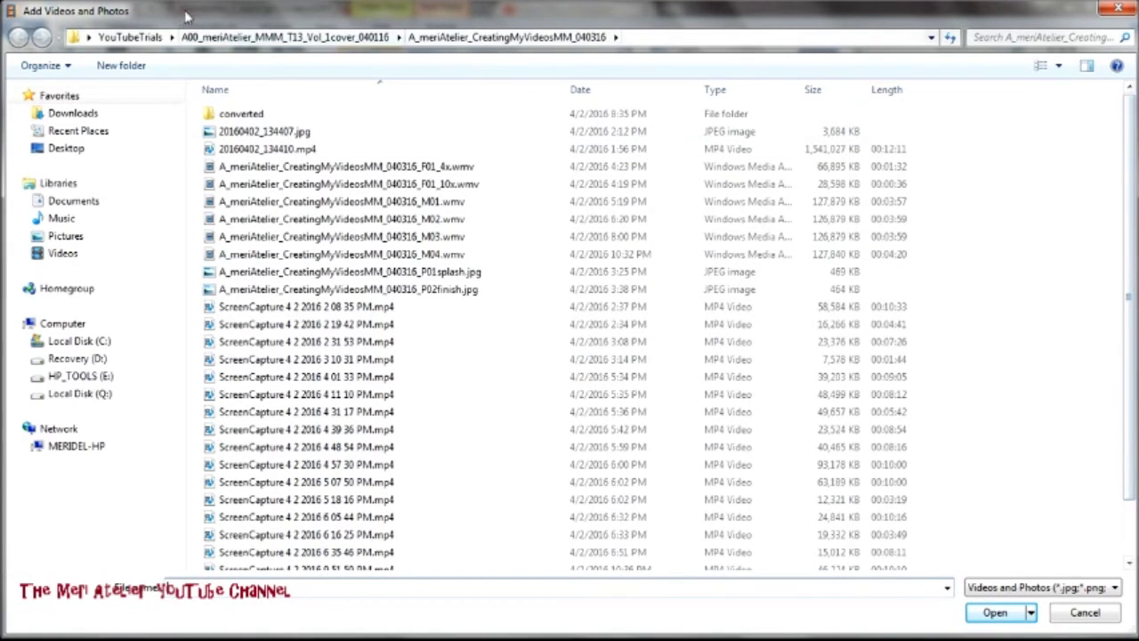
pyautogui.click(130, 36)
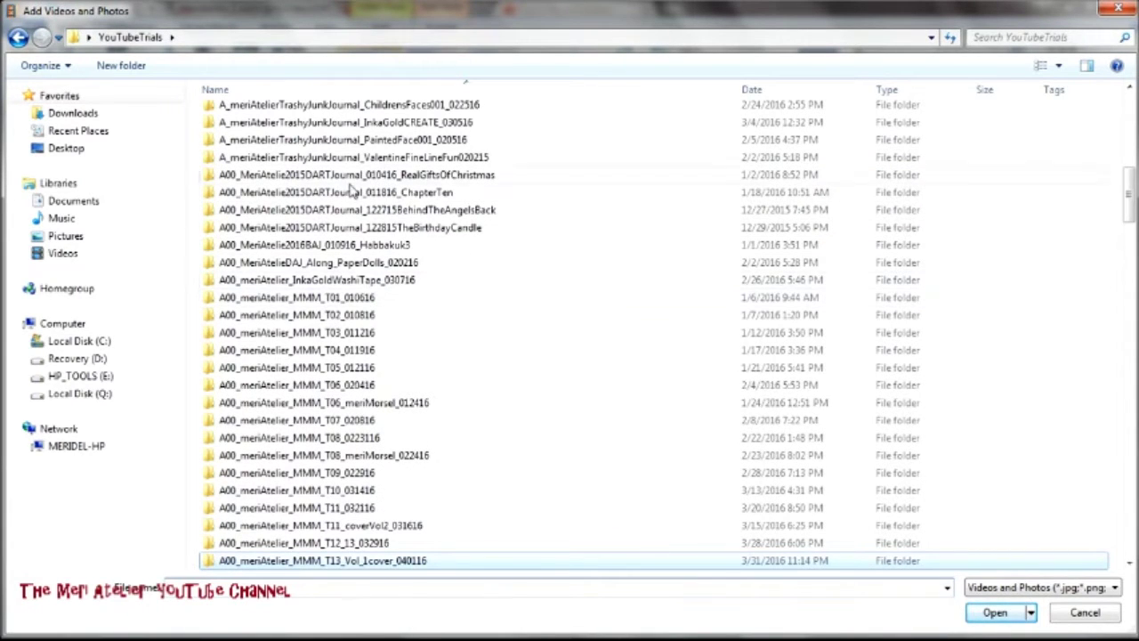
pyautogui.scroll(9, 380, 171)
pyautogui.scroll(3, 380, 172)
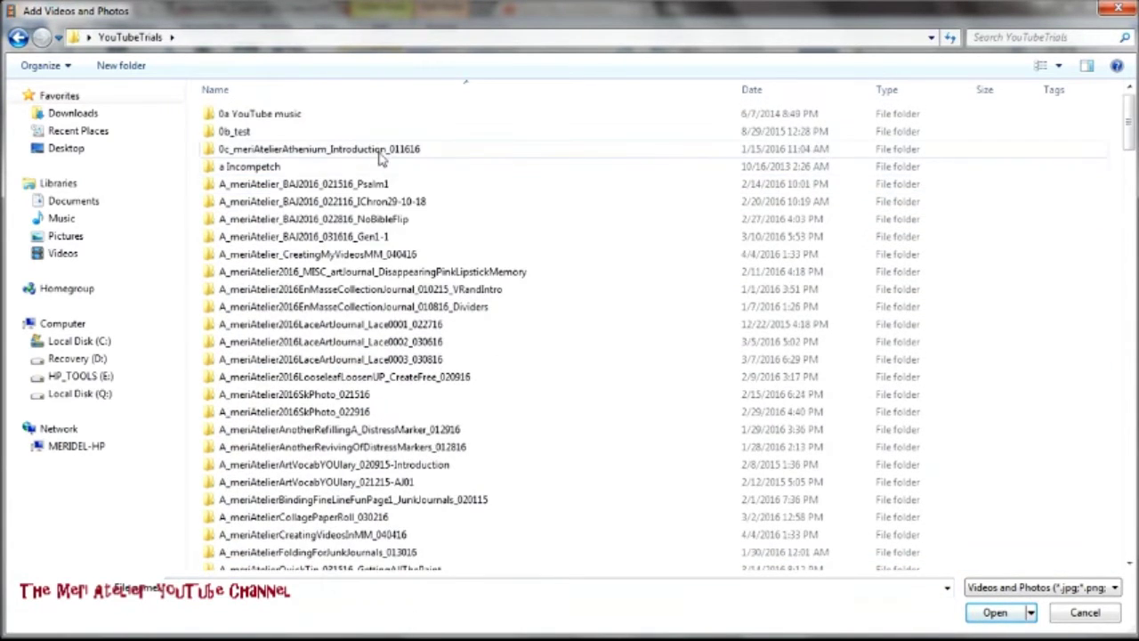
pyautogui.click(409, 255)
pyautogui.doubleClick(409, 256)
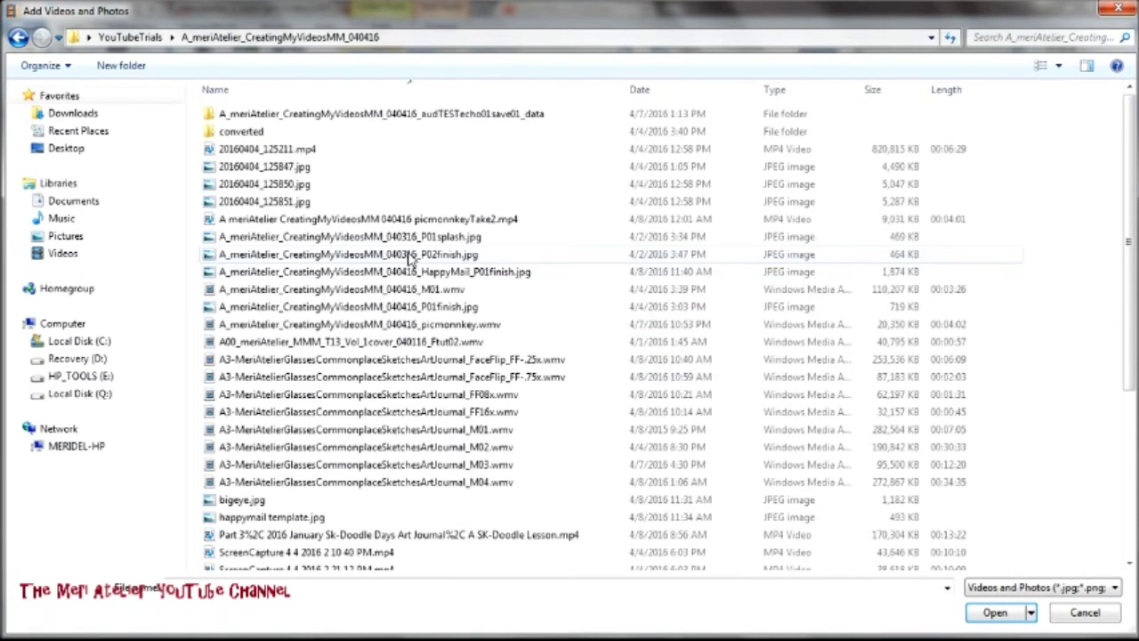
pyautogui.click(498, 272)
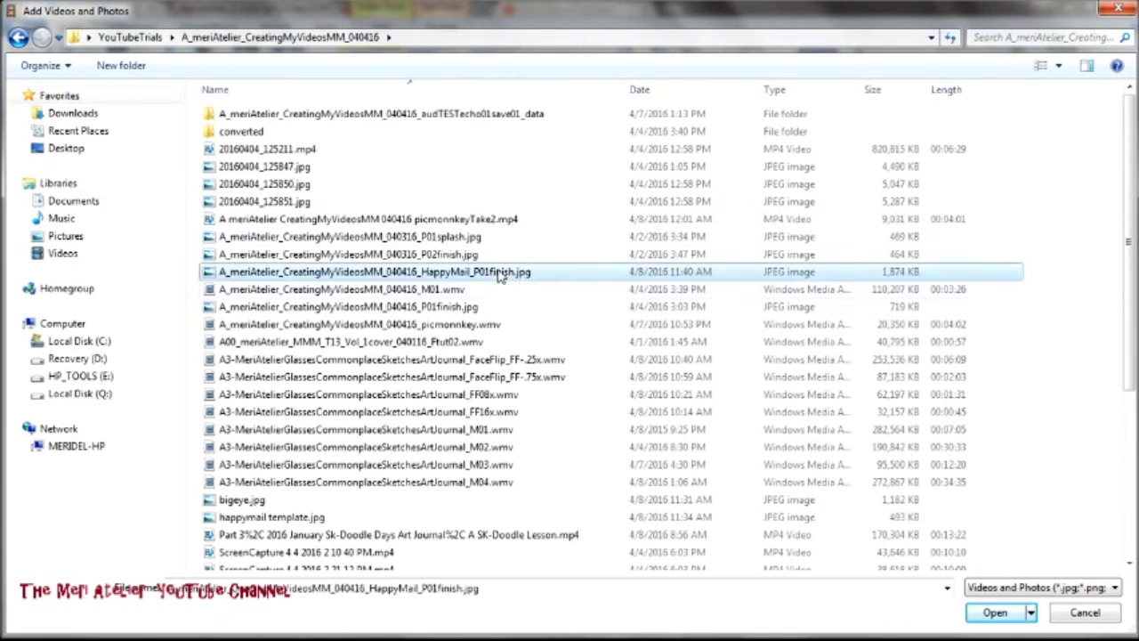
pyautogui.click(978, 620)
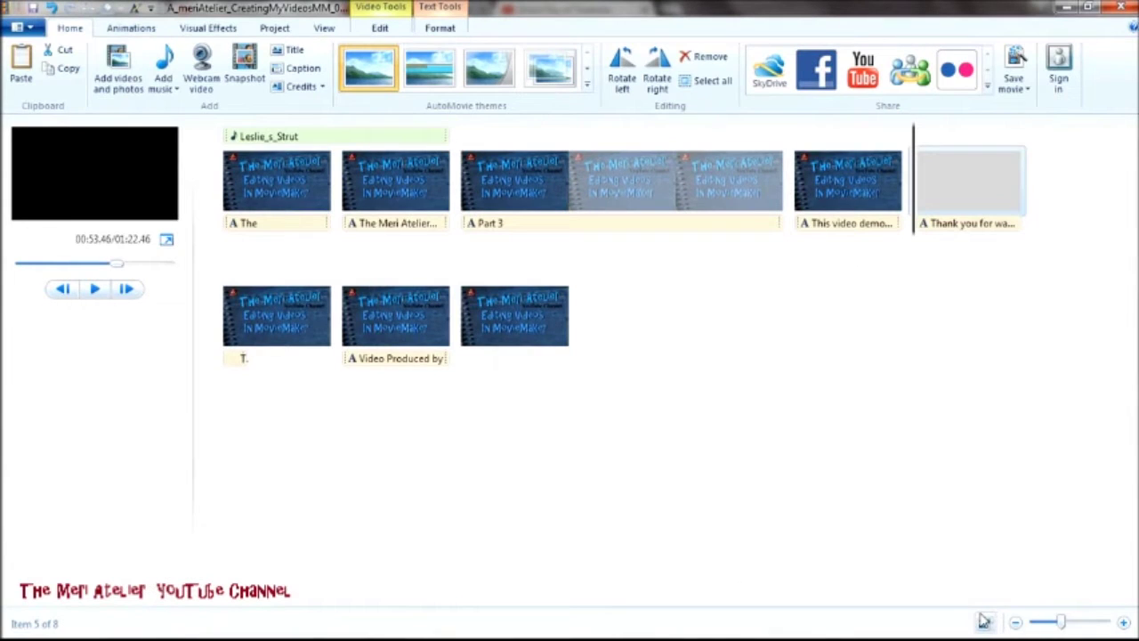
# Place the envelope image directly after the Part 3 slide and move the closing caption starting "This video demo" under it.
pyautogui.moveTo(962, 192); pyautogui.dragTo(792, 218)
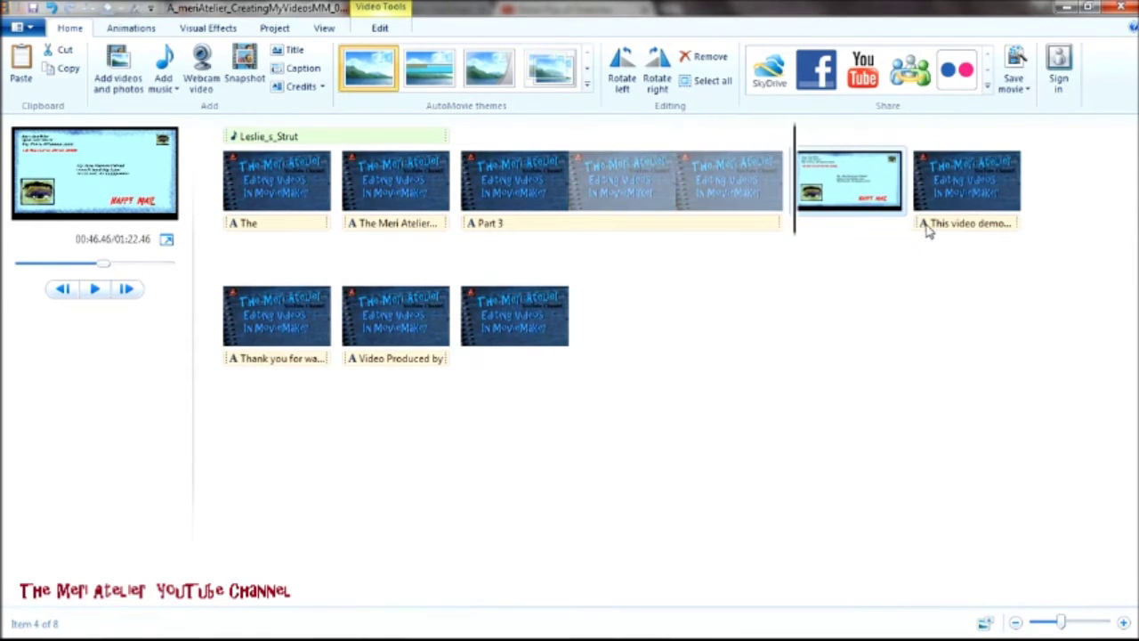
pyautogui.moveTo(935, 223); pyautogui.dragTo(798, 232)
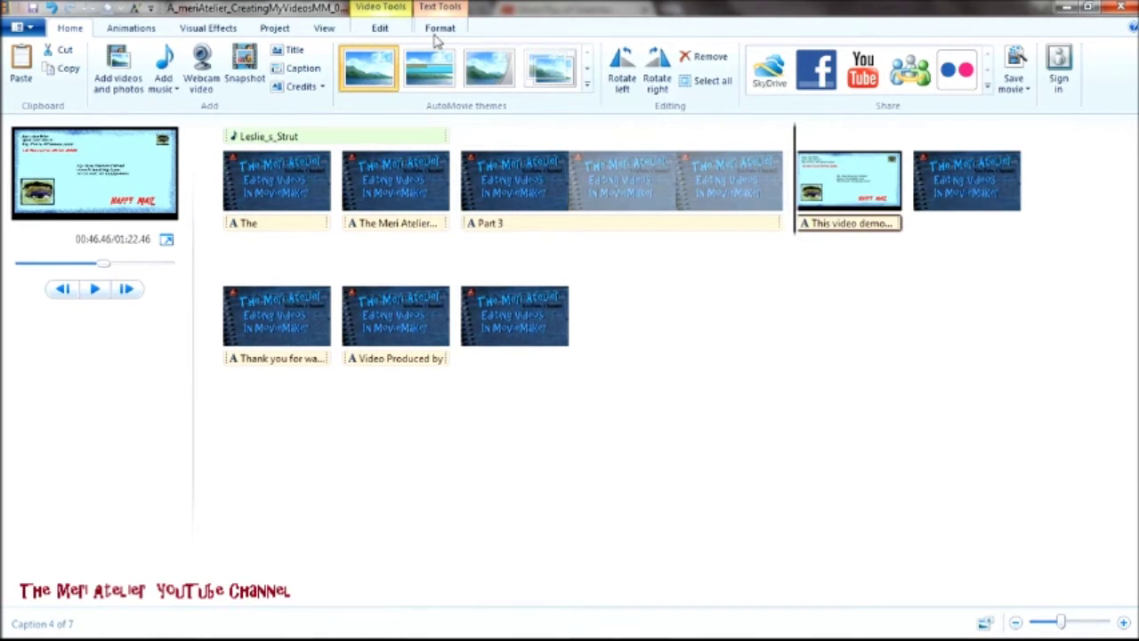
# Enlarge the video preview and remove the effect from the "This video demo" caption under the envelope image.
pyautogui.moveTo(192, 263); pyautogui.dragTo(714, 248)
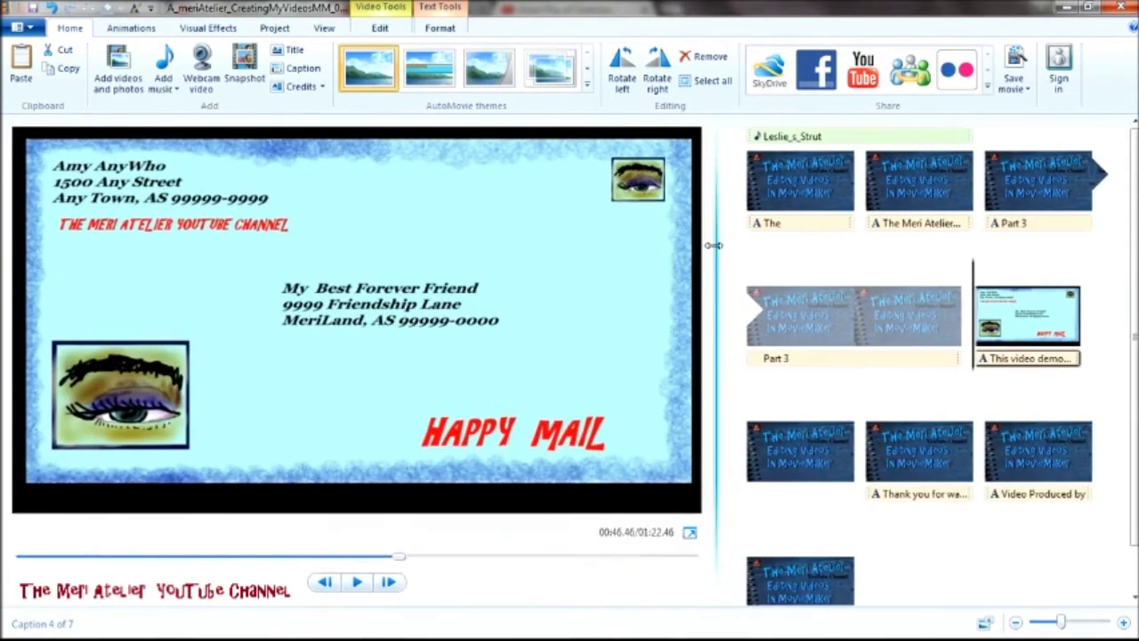
pyautogui.click(1020, 344)
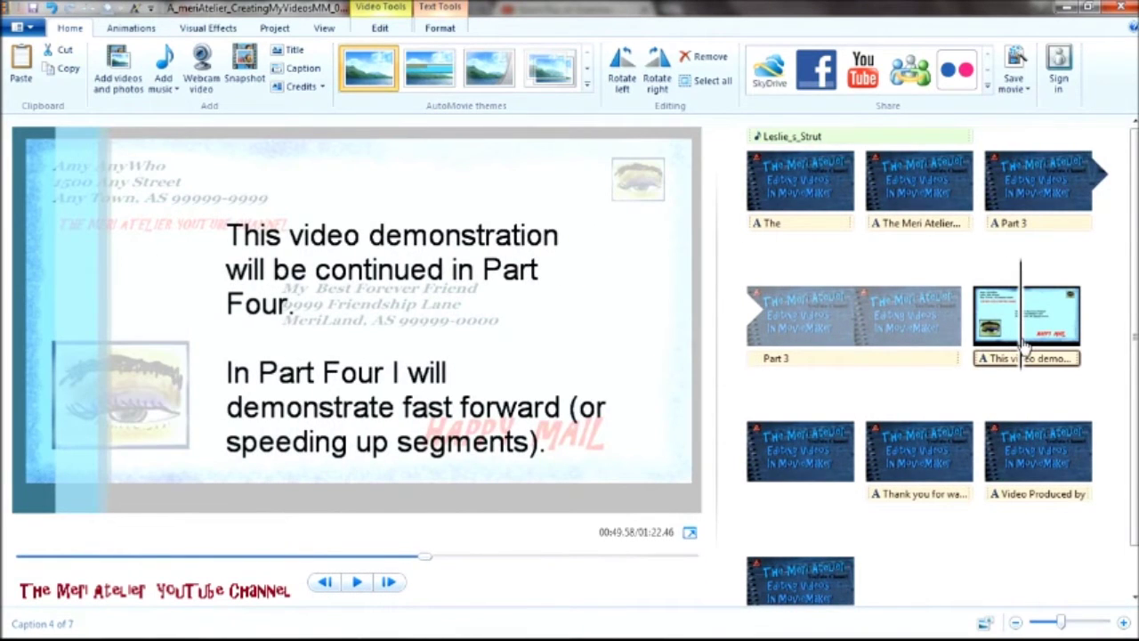
pyautogui.click(450, 9)
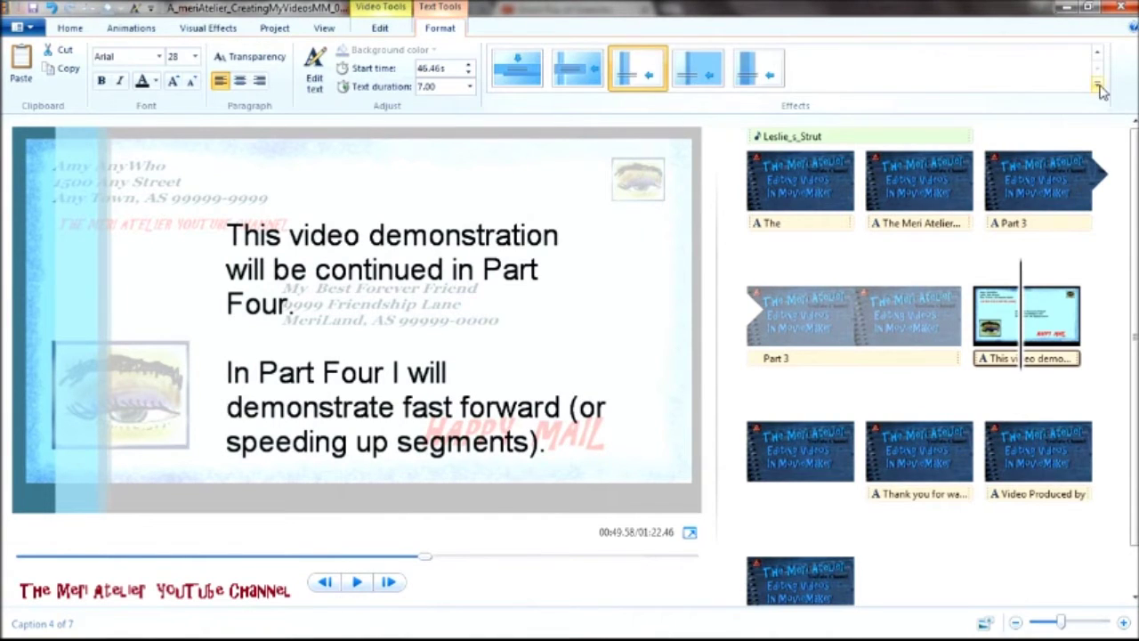
pyautogui.click(1101, 95)
pyautogui.click(515, 84)
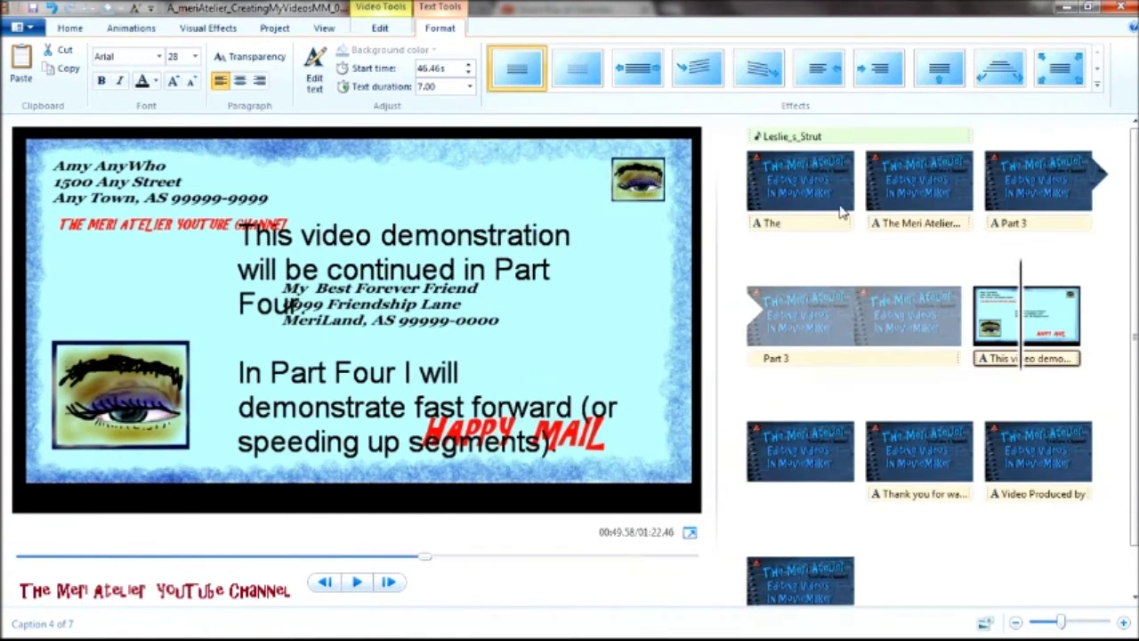
# Replace the entire text of the caption over the envelope image with a single period.
pyautogui.click(245, 233)
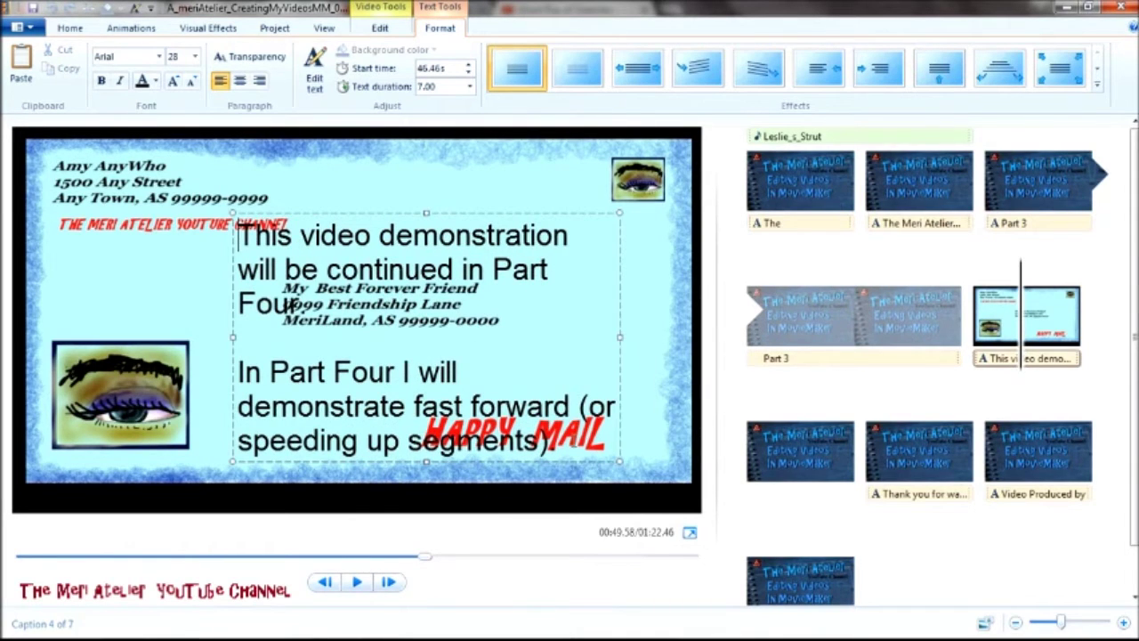
pyautogui.moveTo(566, 443); pyautogui.dragTo(237, 233)
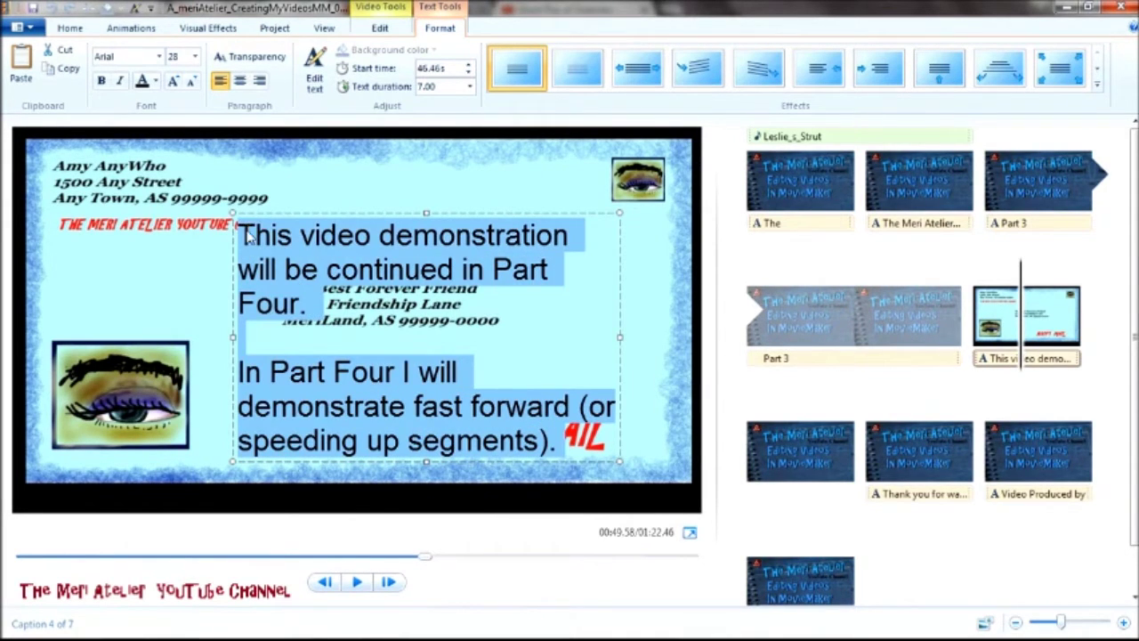
pyautogui.press('Delete')
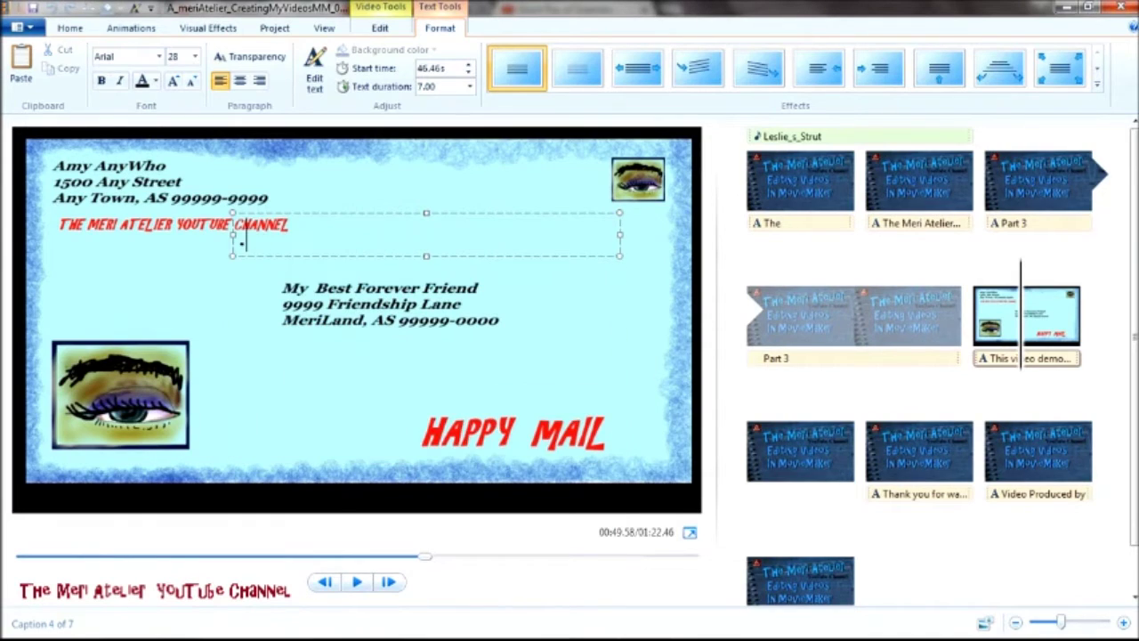
pyautogui.click(396, 193)
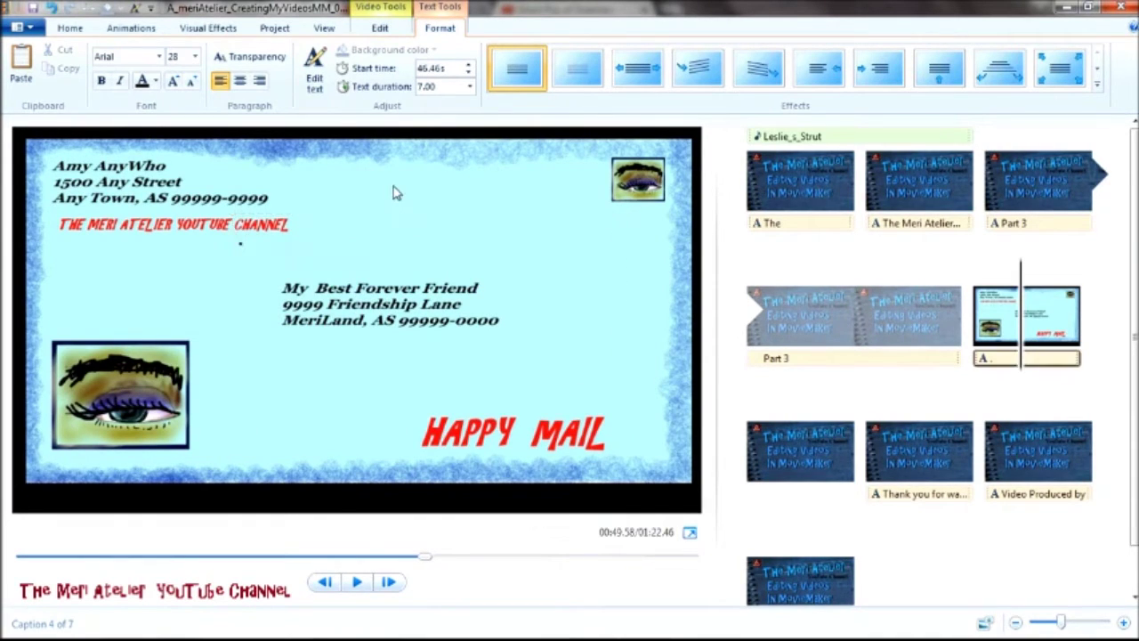
# Move the period caption down into the black band below the envelope image.
pyautogui.click(241, 245)
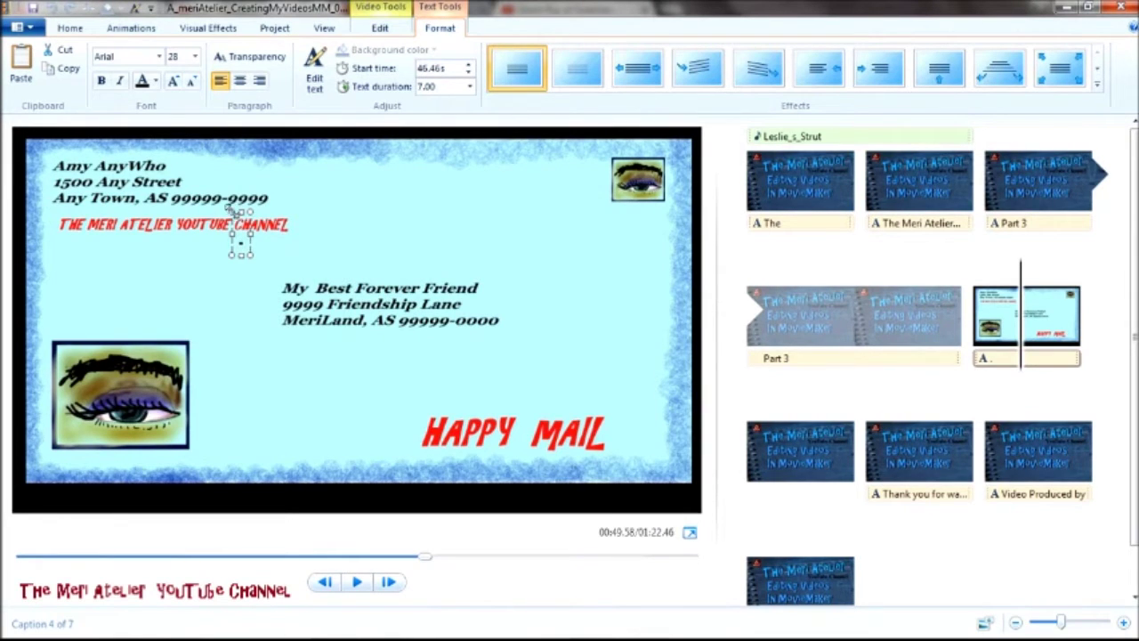
pyautogui.moveTo(236, 222); pyautogui.dragTo(303, 476)
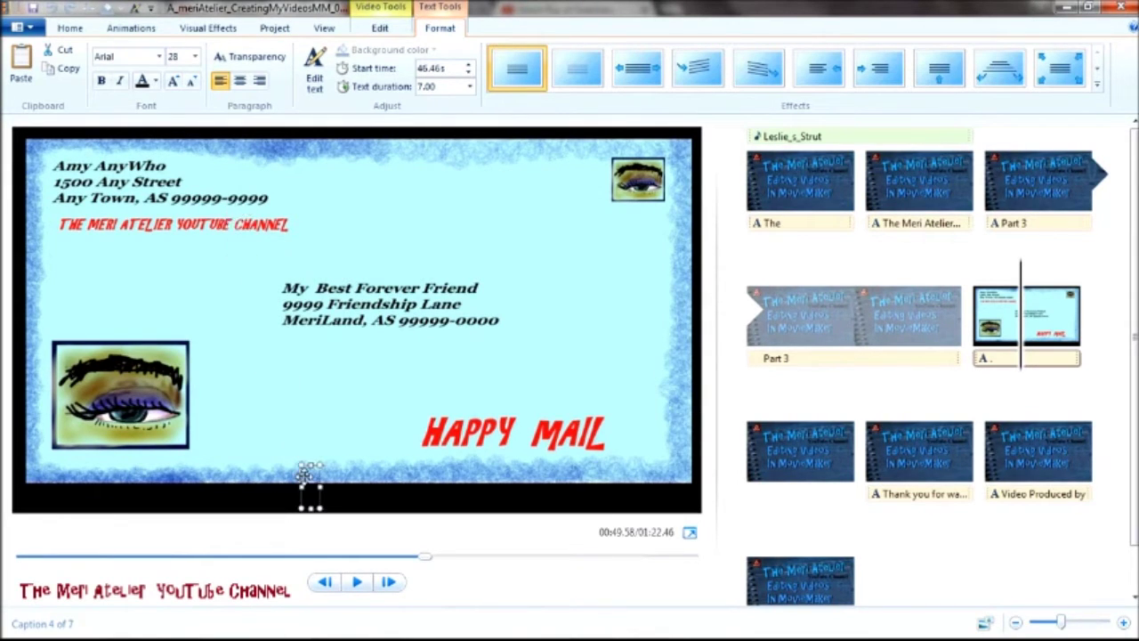
pyautogui.click(363, 451)
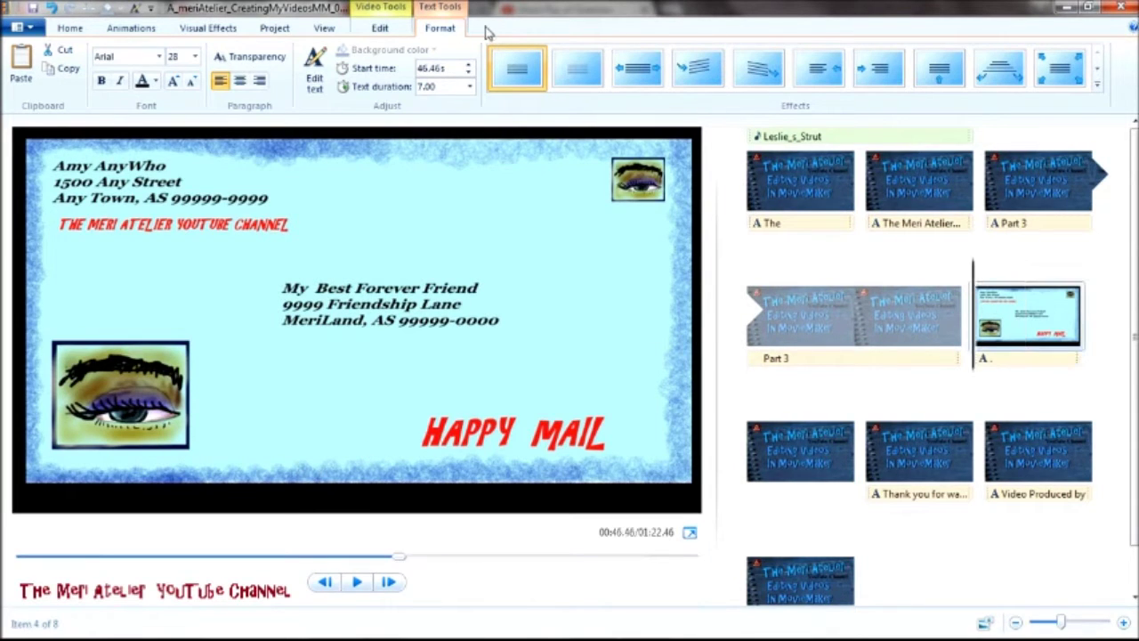
# Set both the period caption's text duration and the envelope image's duration to 12.50.
pyautogui.click(469, 86)
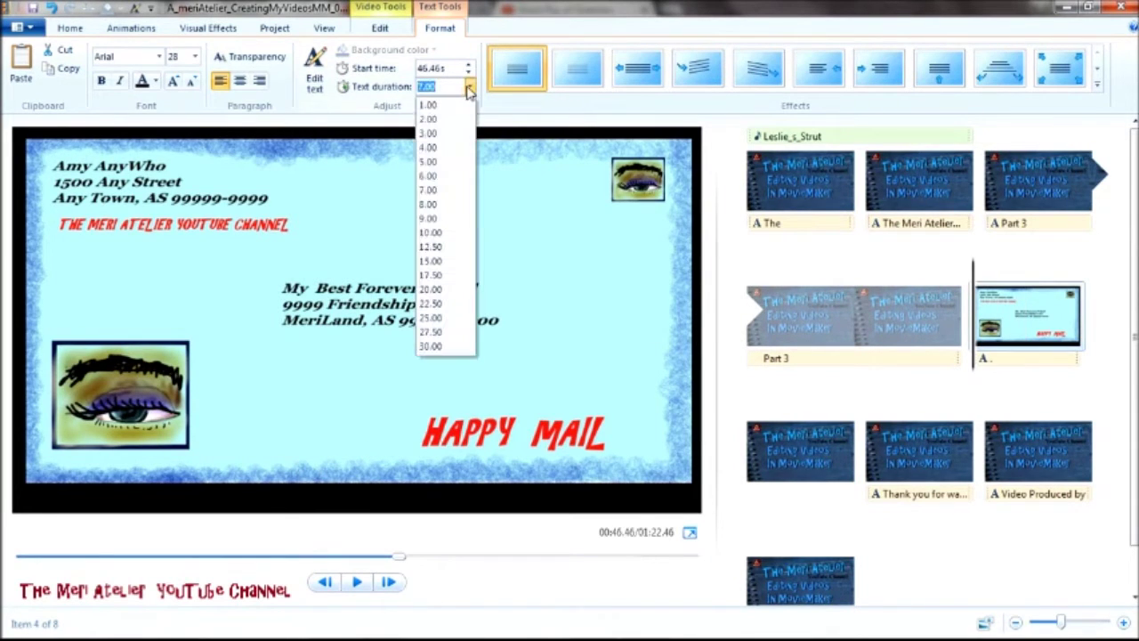
pyautogui.click(436, 249)
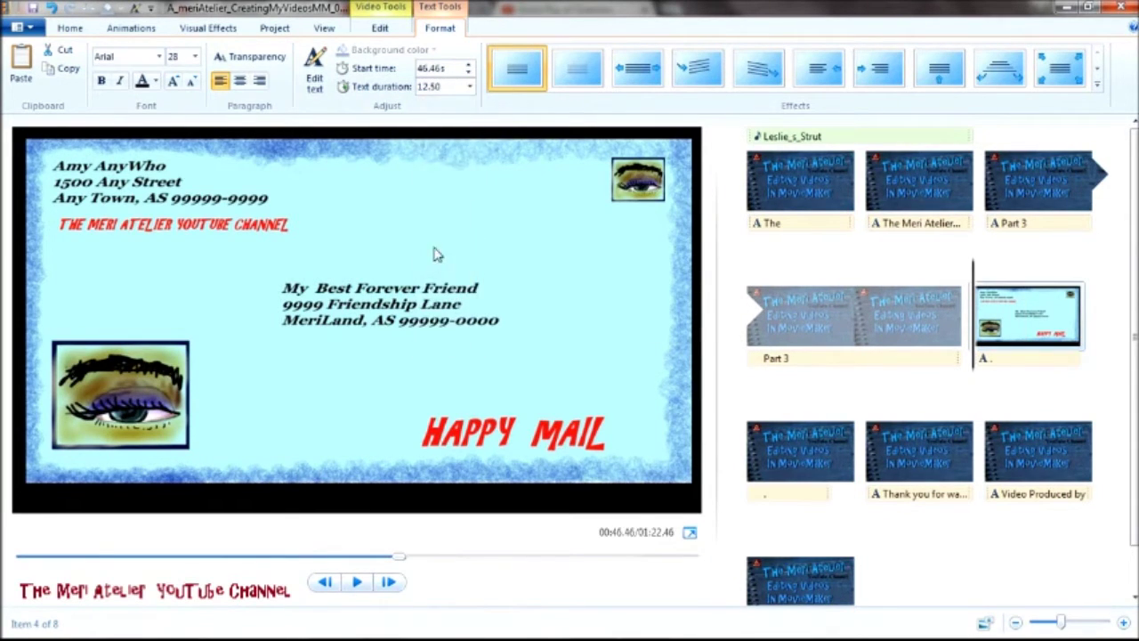
pyautogui.click(469, 86)
pyautogui.click(378, 31)
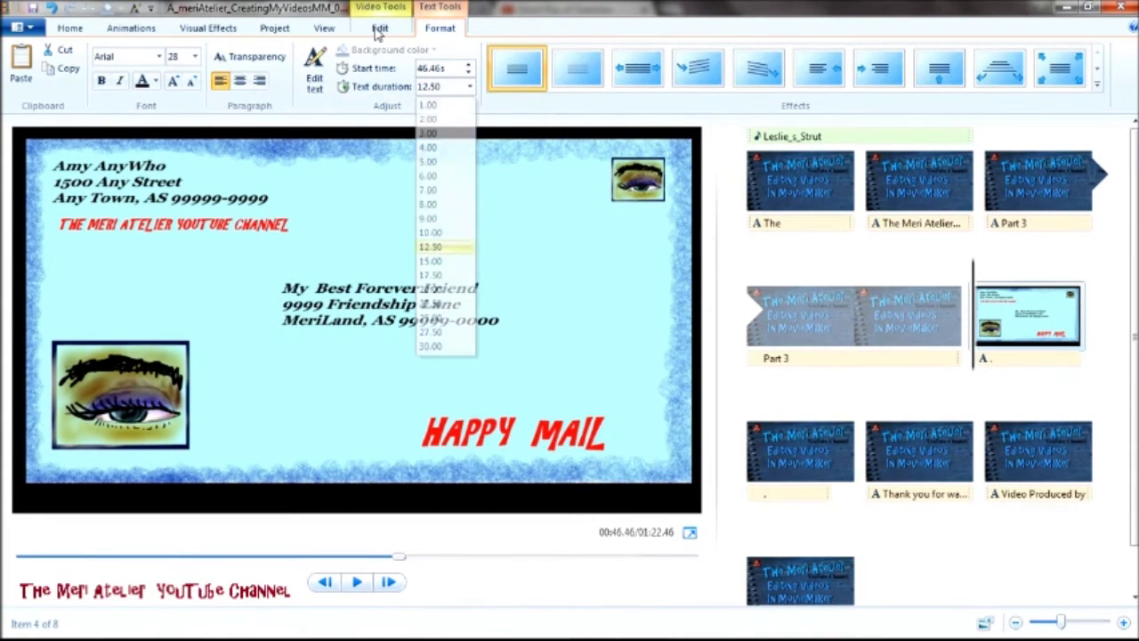
pyautogui.click(378, 31)
pyautogui.click(347, 81)
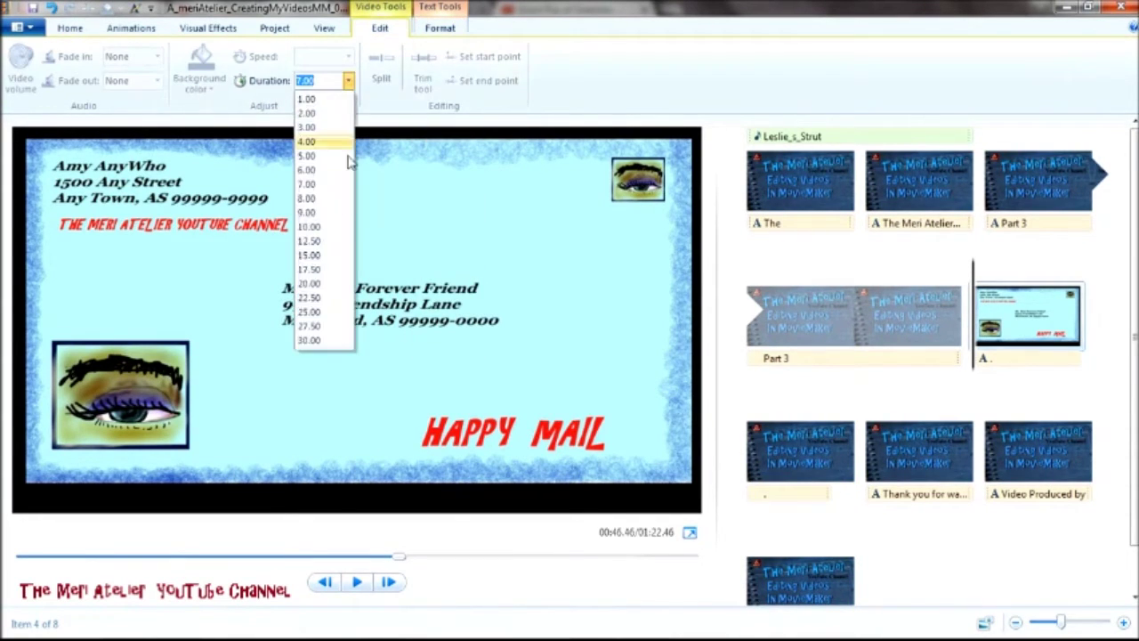
pyautogui.click(325, 242)
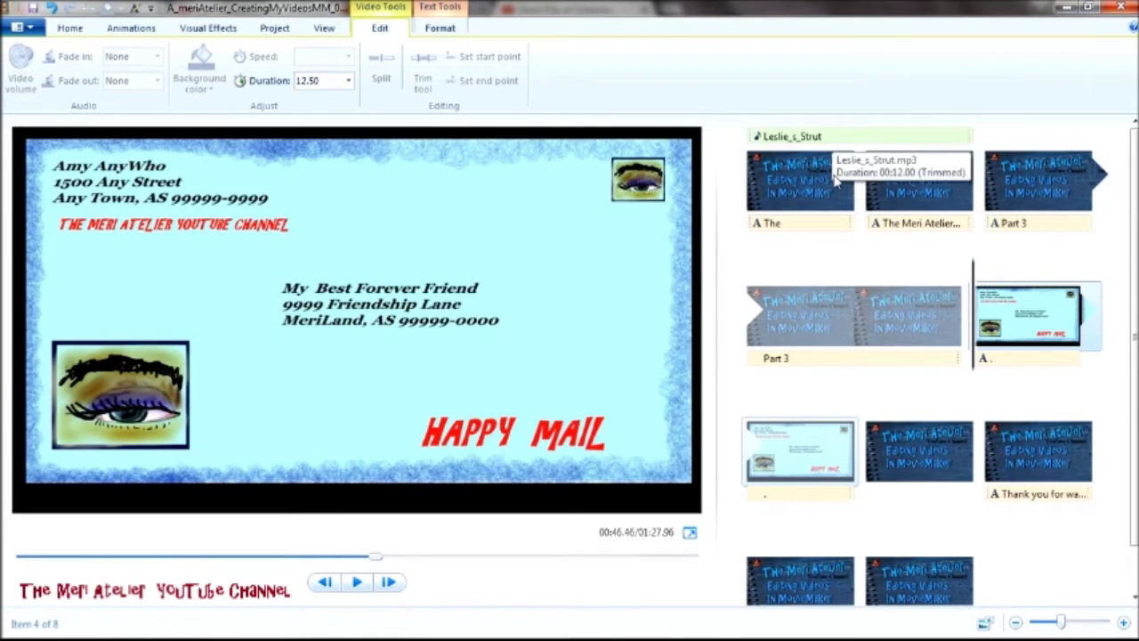
# Replace the Part 3 caption with size 14 text starting "This video is a demonstration of how to blur portions of a video you created".
pyautogui.click(834, 183)
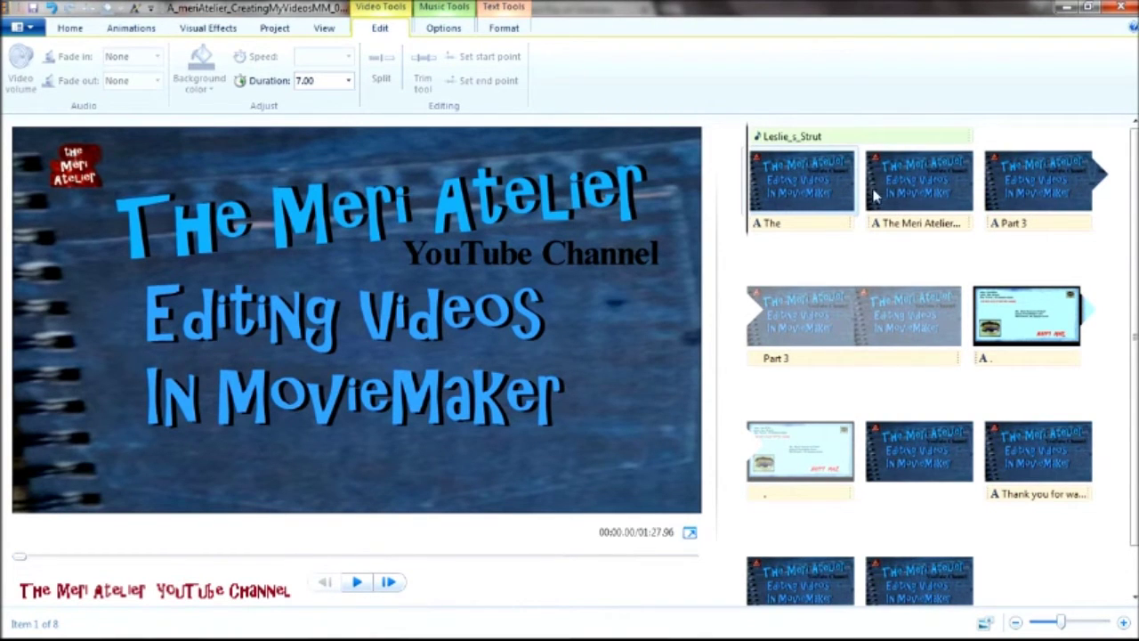
pyautogui.click(909, 198)
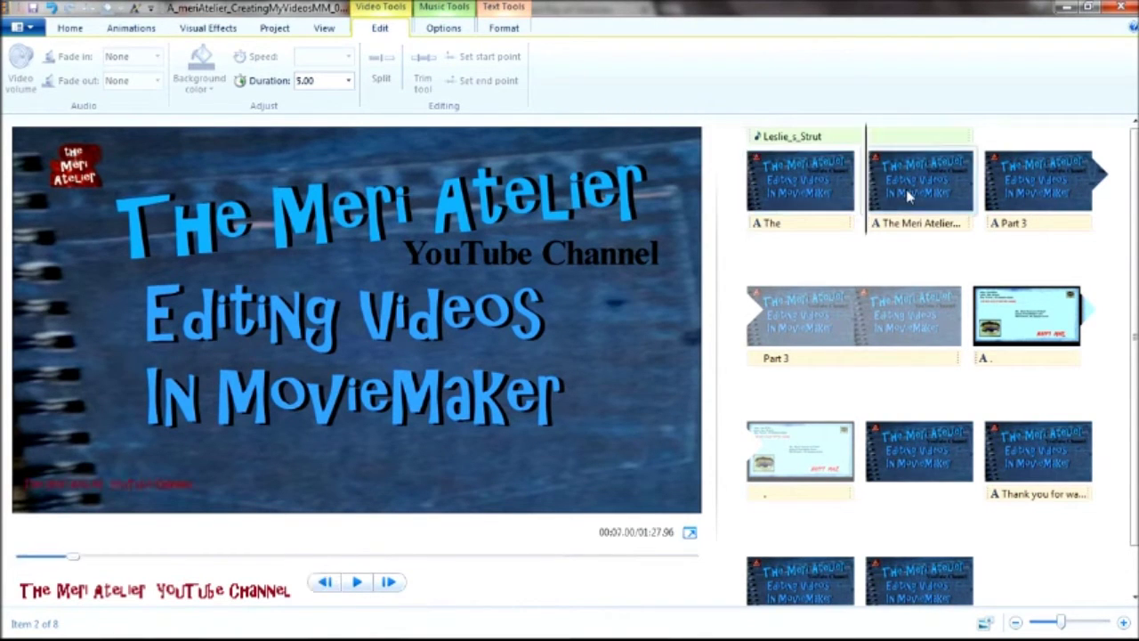
pyautogui.click(1023, 181)
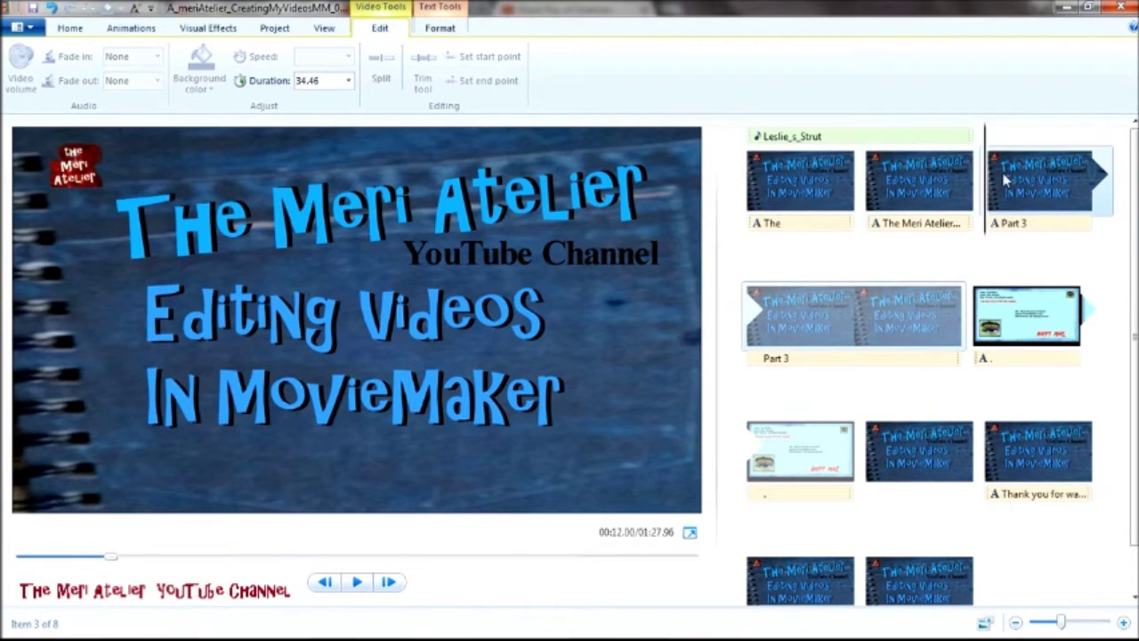
pyautogui.click(358, 583)
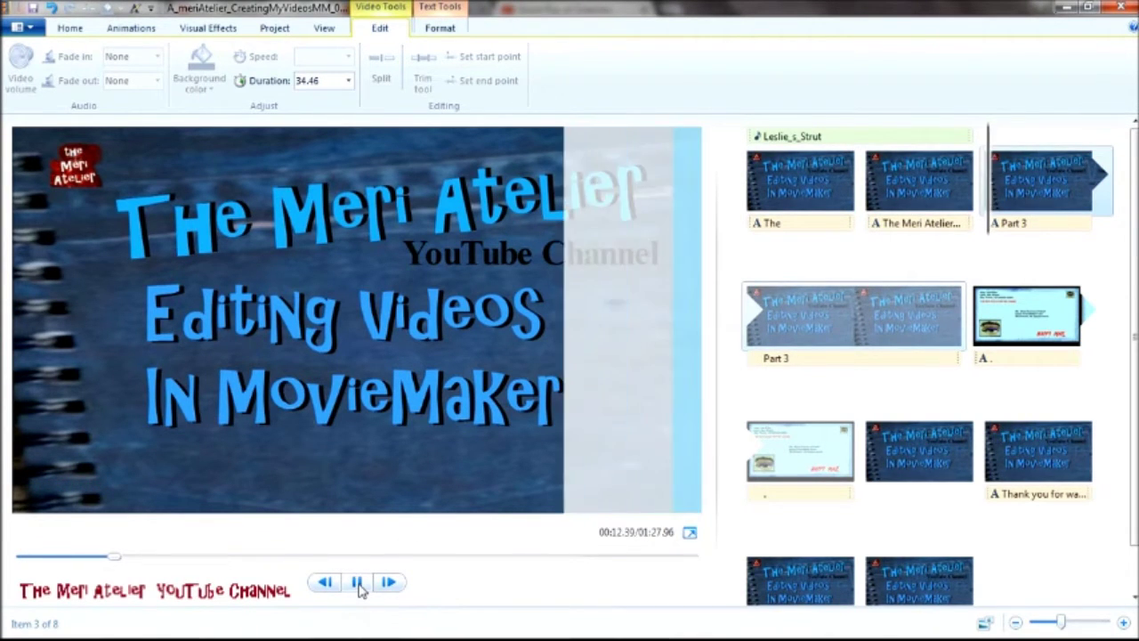
pyautogui.click(358, 583)
pyautogui.click(328, 368)
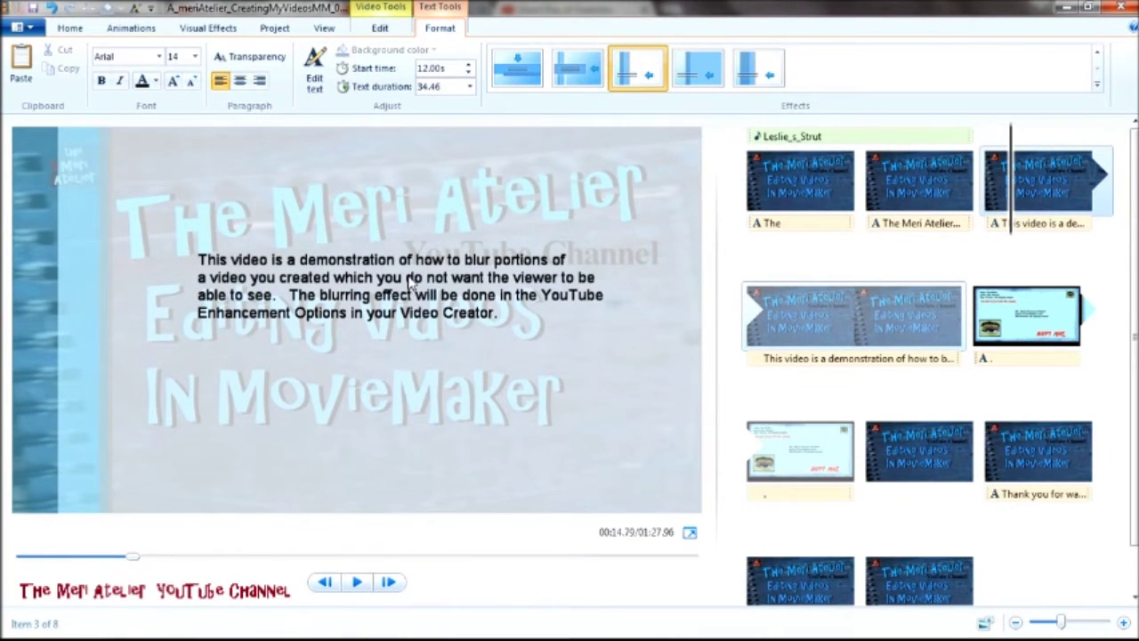
# Delete the uncaptioned slide after the envelope image and play the closing "Video Produced by" slide.
pyautogui.click(893, 458)
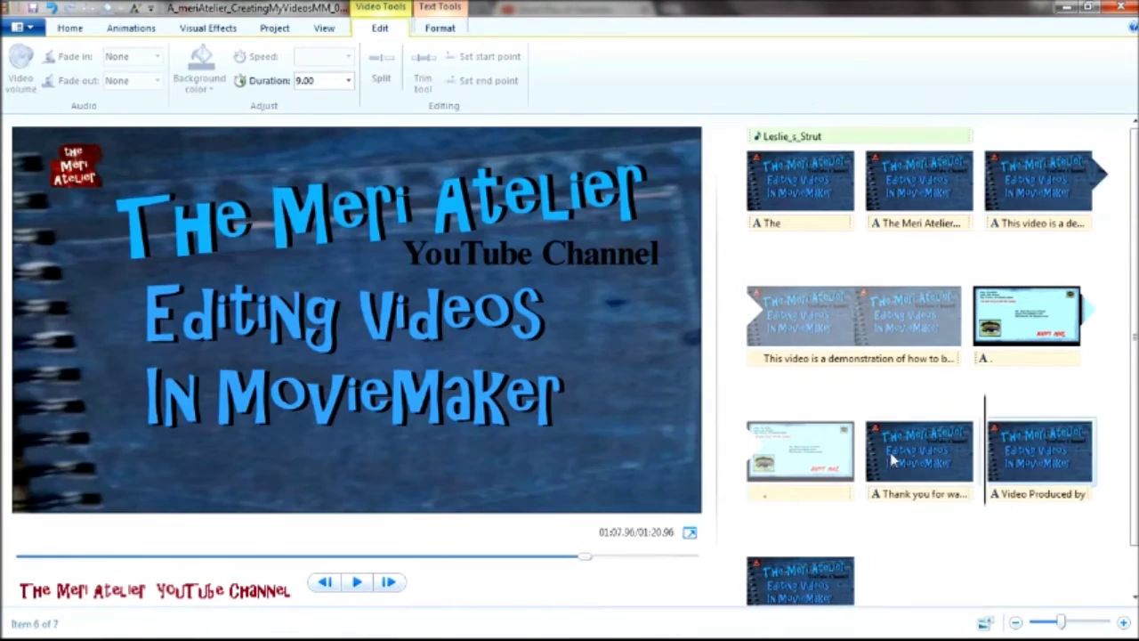
pyautogui.click(358, 583)
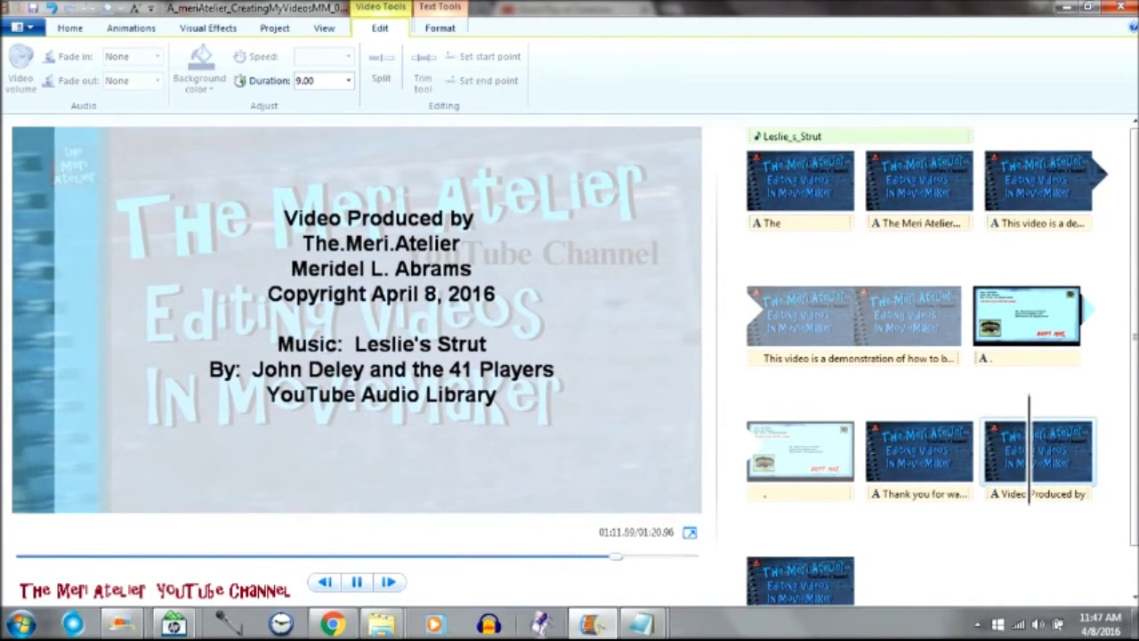
pyautogui.press('space')
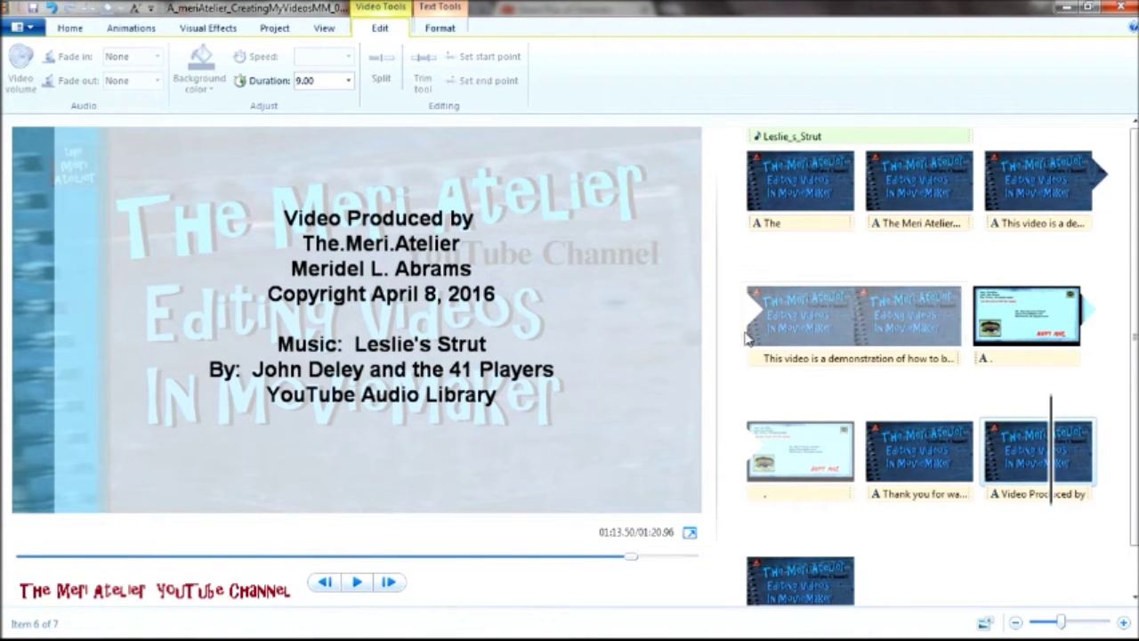
# View the music files in the 0a YouTube music folder for adding music at the "Thank you" slide, and close the list without adding any.
pyautogui.click(818, 182)
pyautogui.click(880, 471)
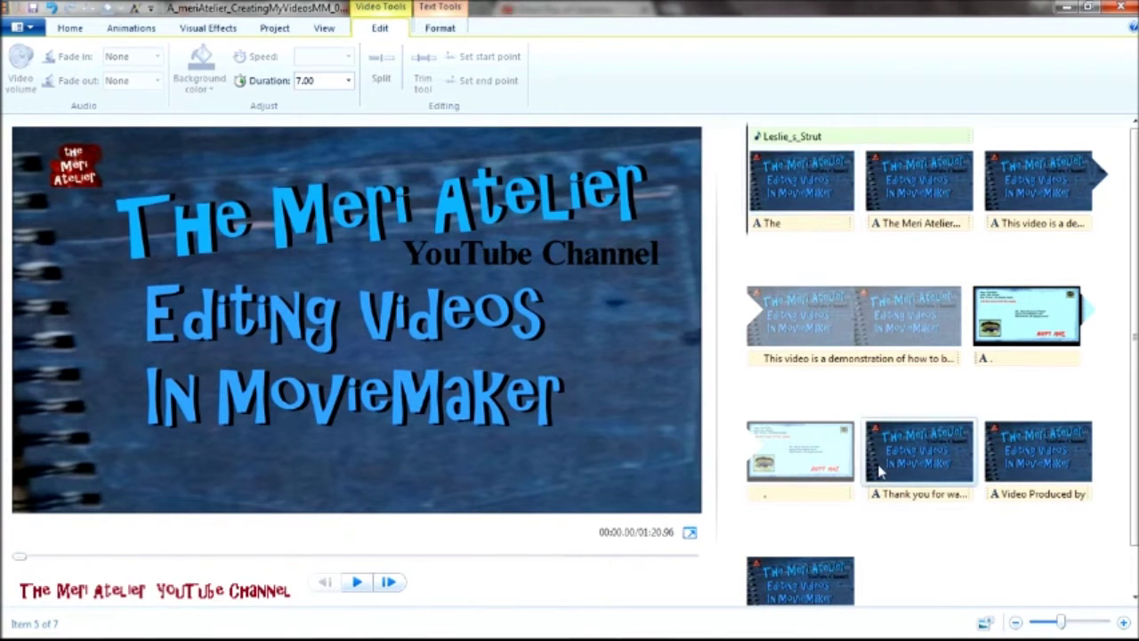
pyautogui.click(69, 27)
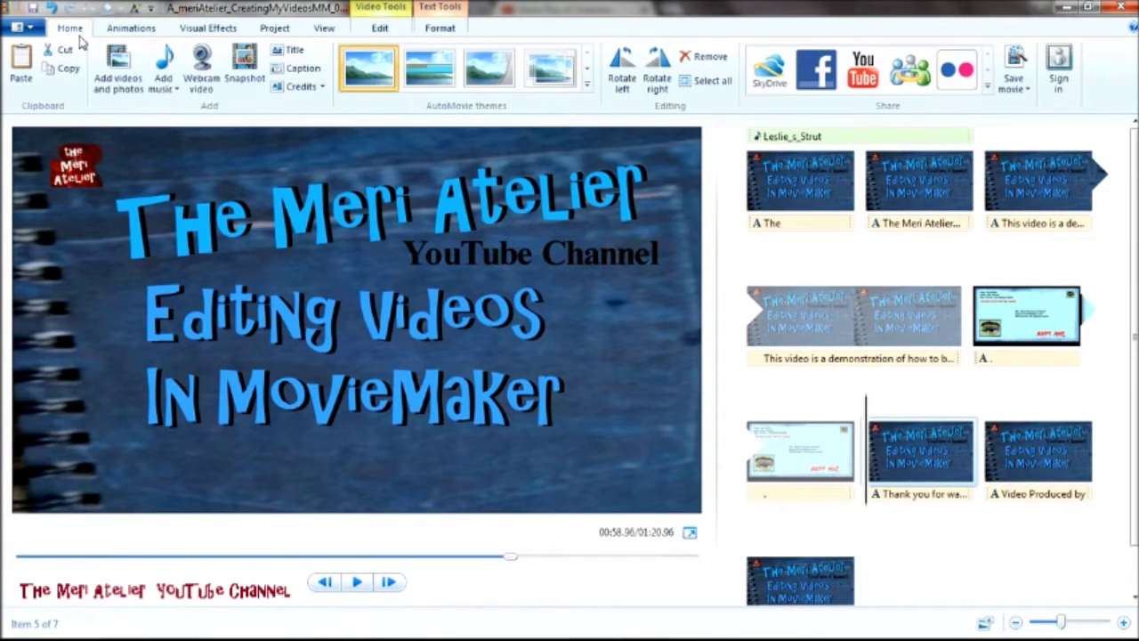
pyautogui.click(166, 85)
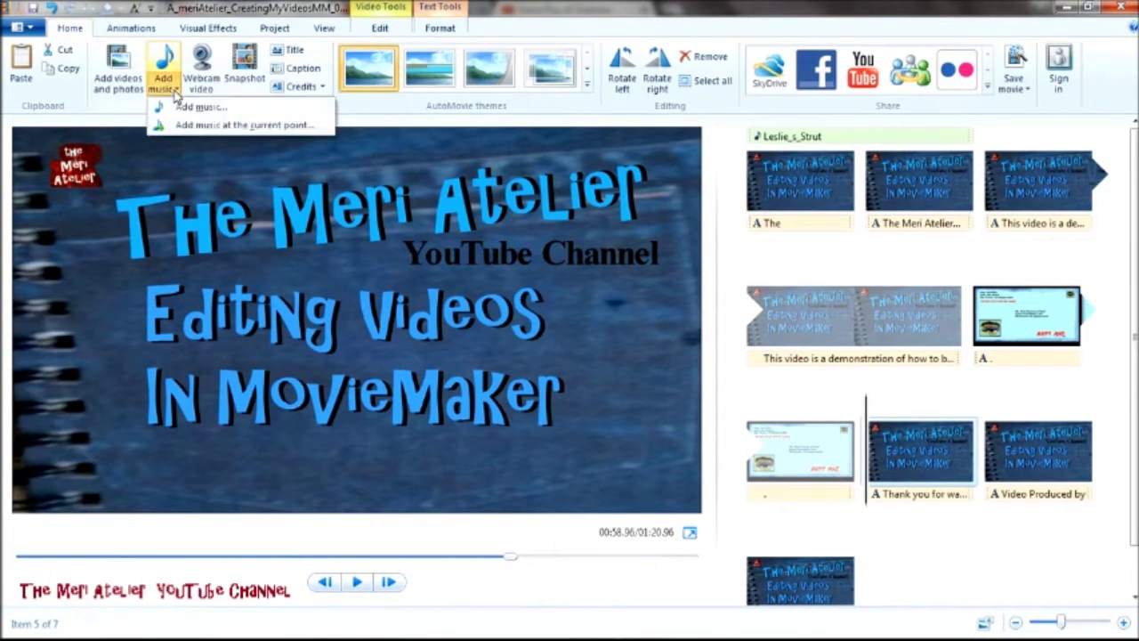
pyautogui.click(212, 130)
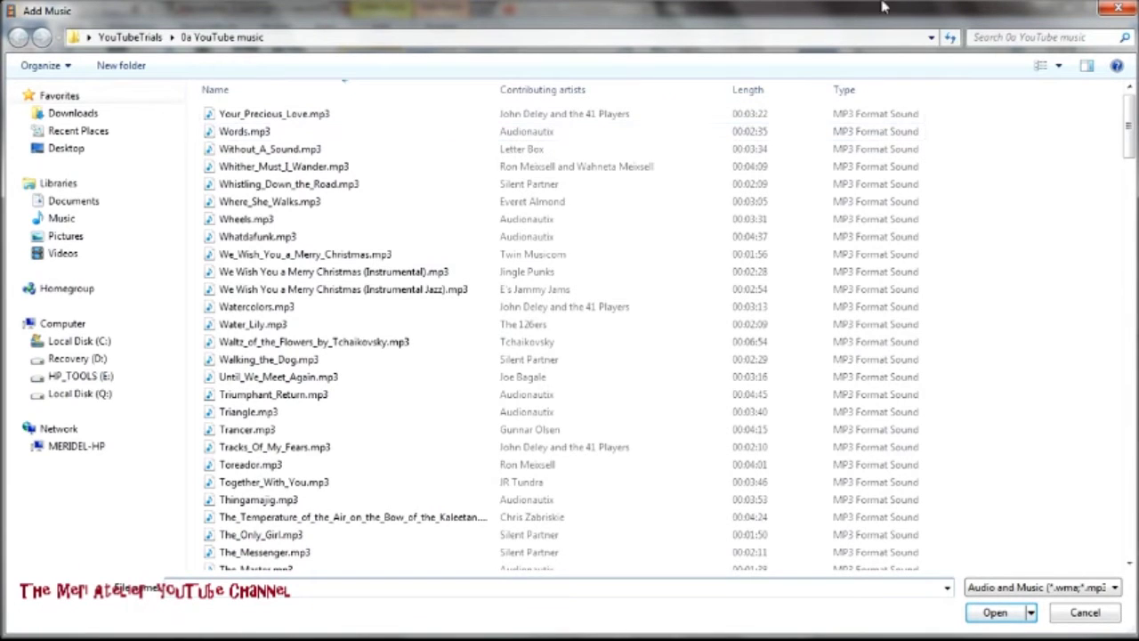
pyautogui.click(1114, 13)
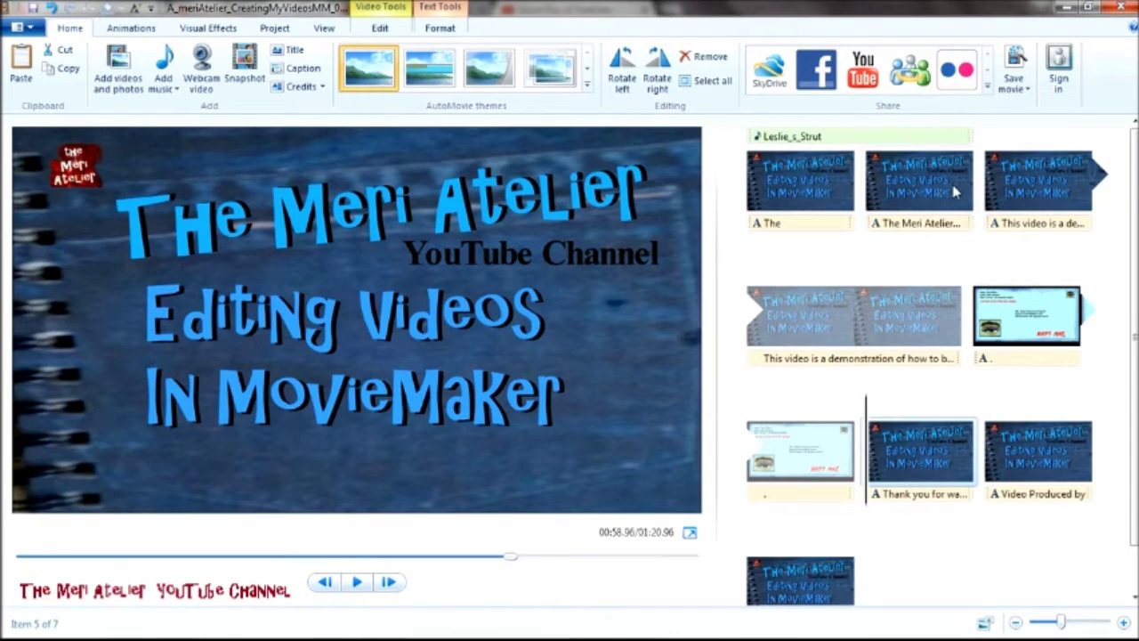
# Go to the slide with the blurring description, then view Sound Recorder as a narration tool and close it.
pyautogui.click(992, 182)
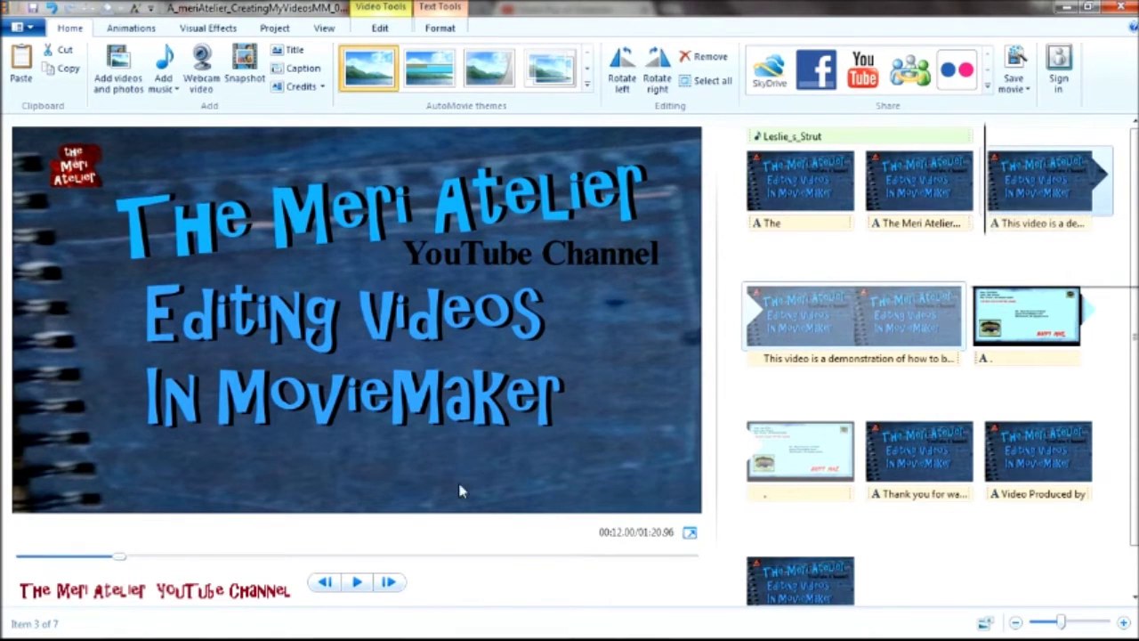
pyautogui.moveTo(385, 627)
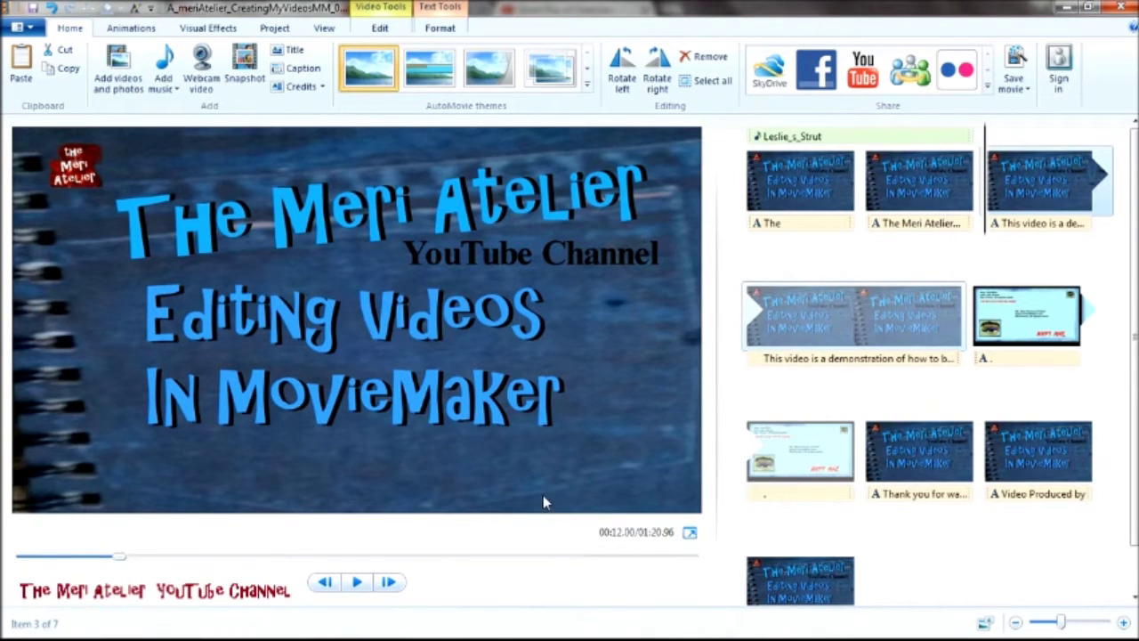
pyautogui.moveTo(544, 637)
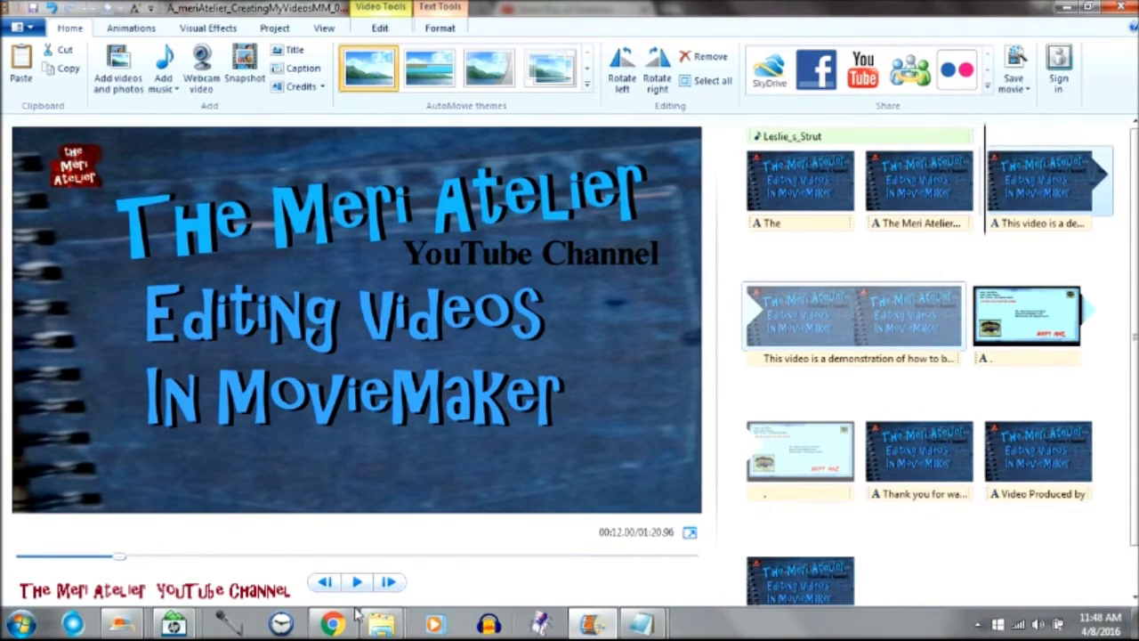
pyautogui.click(229, 626)
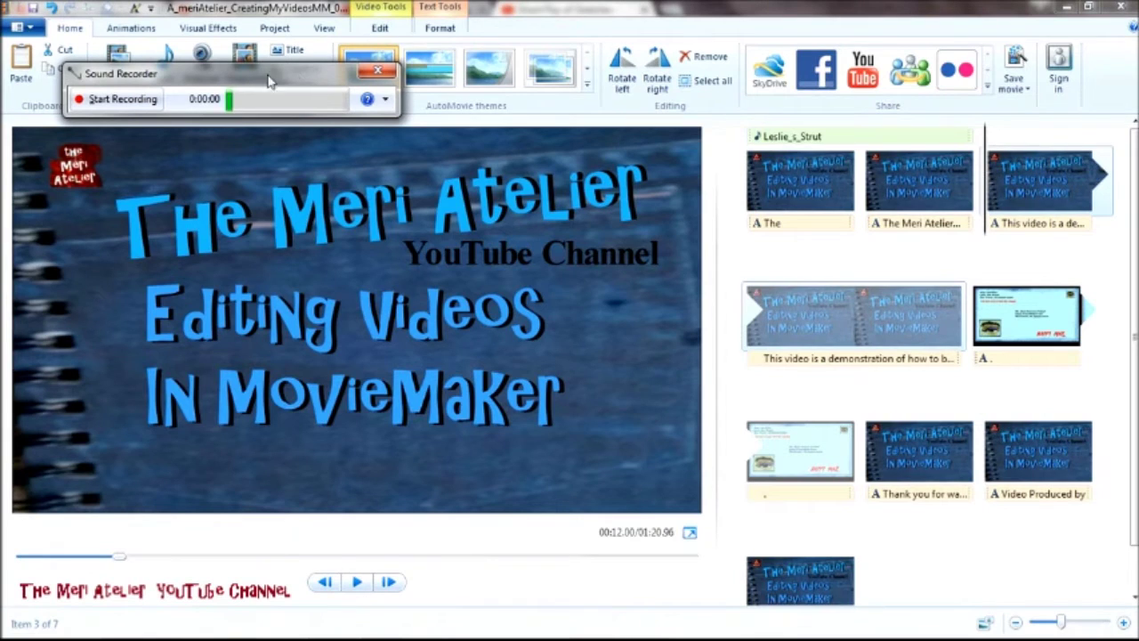
pyautogui.click(379, 72)
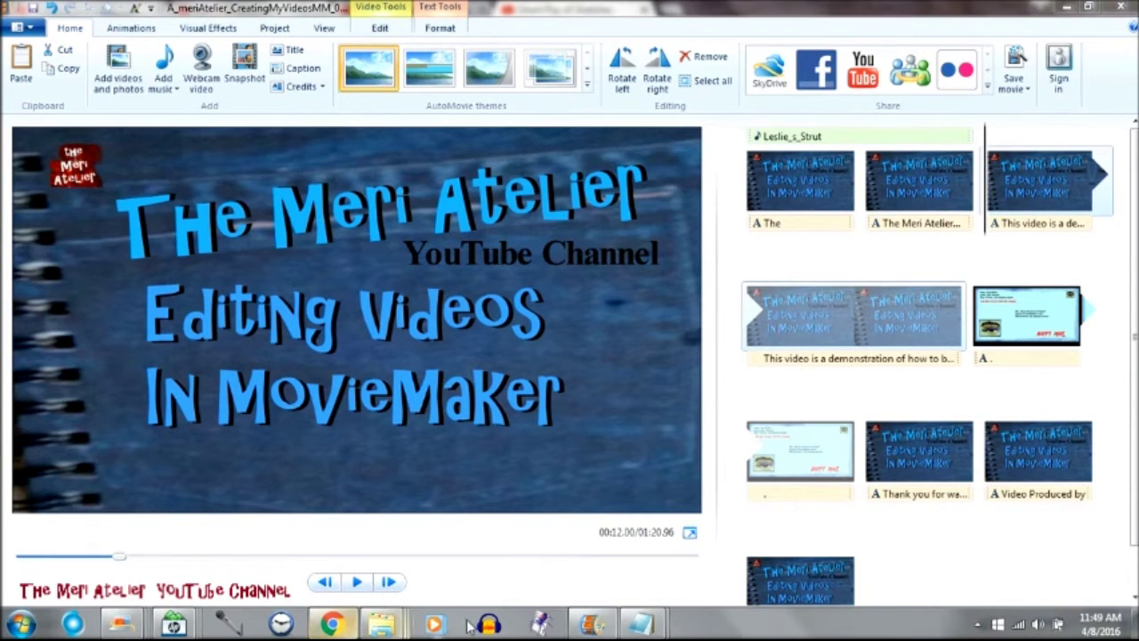
# Start Audacity, dismiss its welcome message, view the recording window at full size, and minimize it.
pyautogui.click(494, 625)
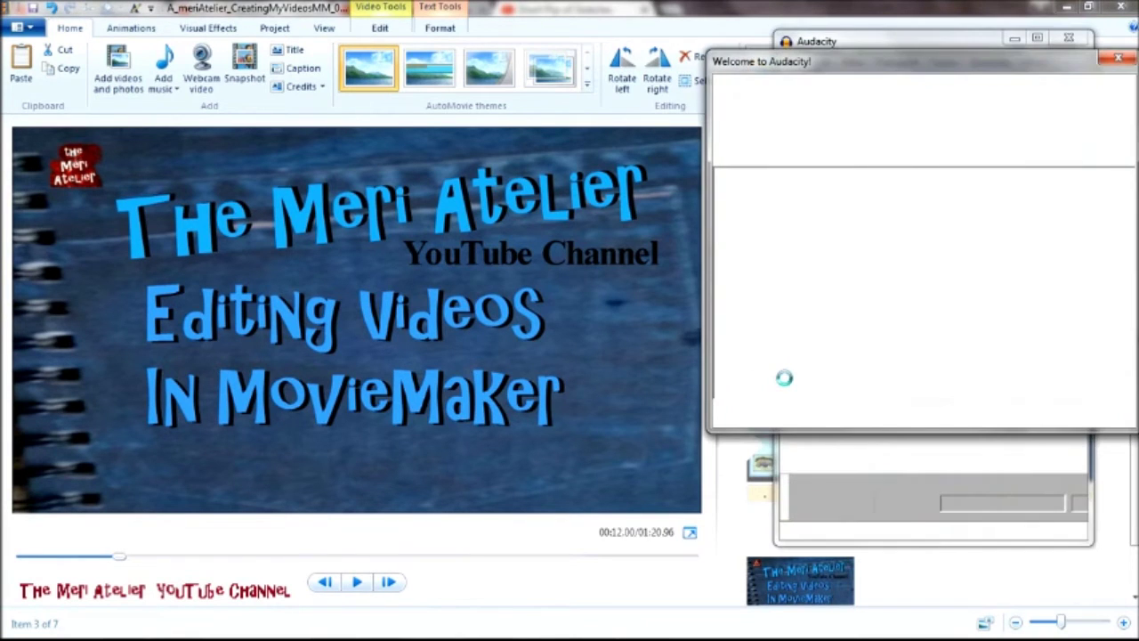
pyautogui.click(1116, 59)
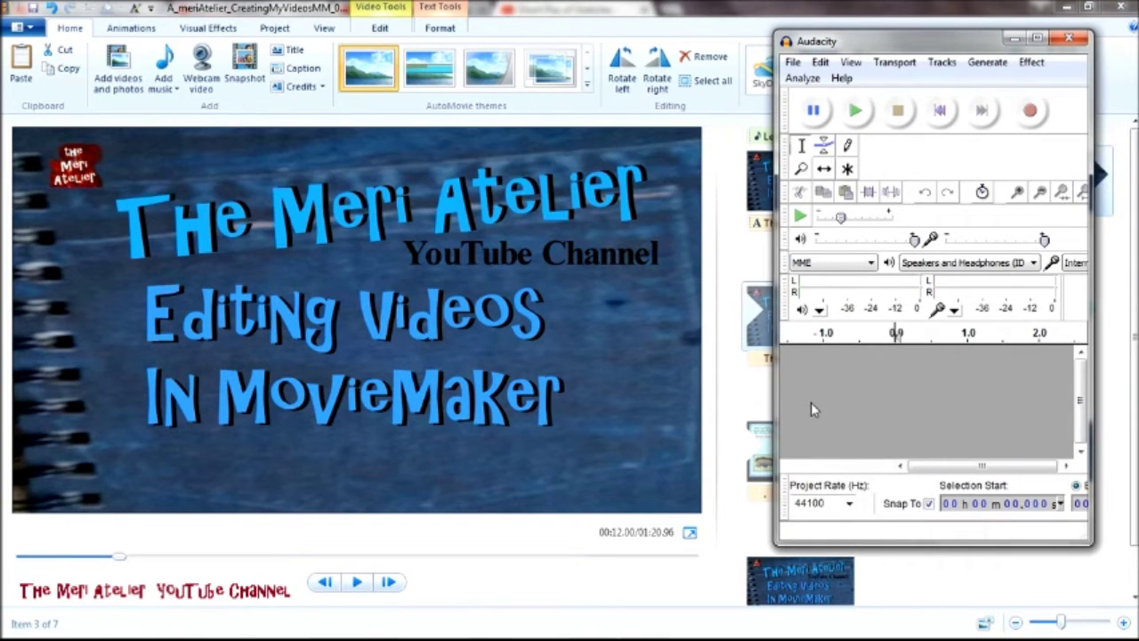
pyautogui.click(1036, 40)
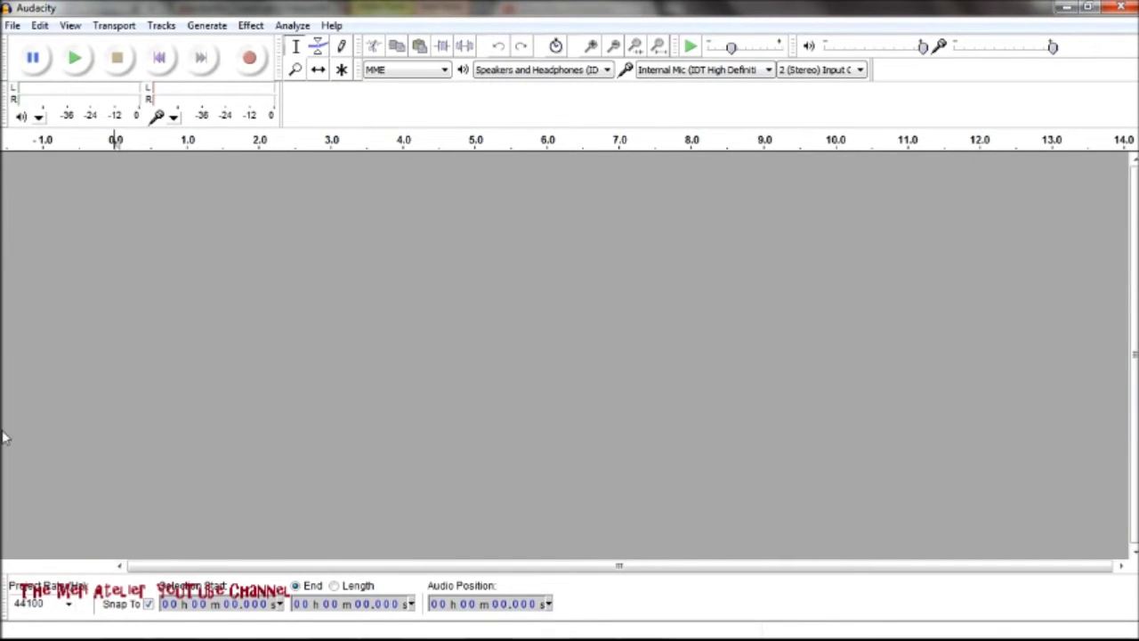
pyautogui.click(1087, 7)
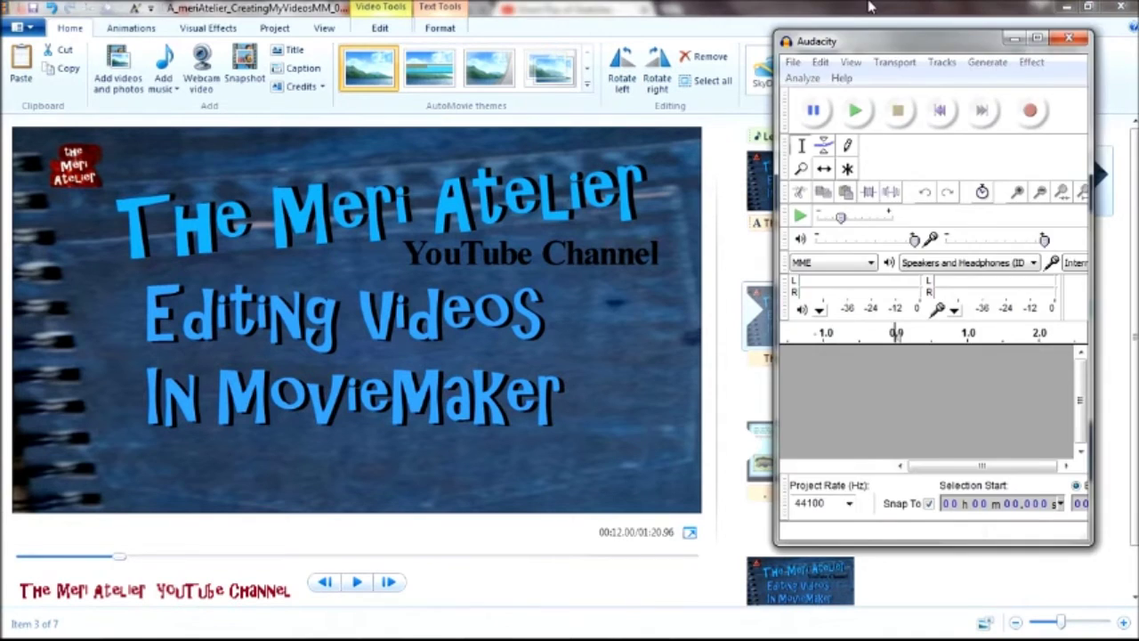
pyautogui.click(1014, 38)
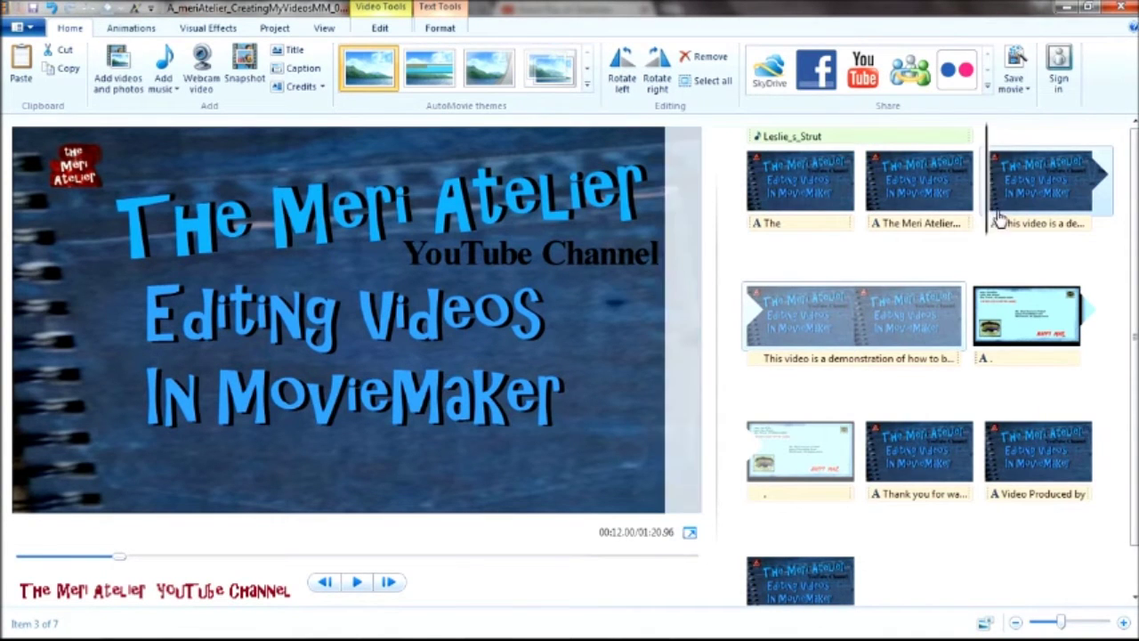
# Show the blurring description slide in Movie Maker and record its narration as a new audio track in Audacity.
pyautogui.click(1019, 213)
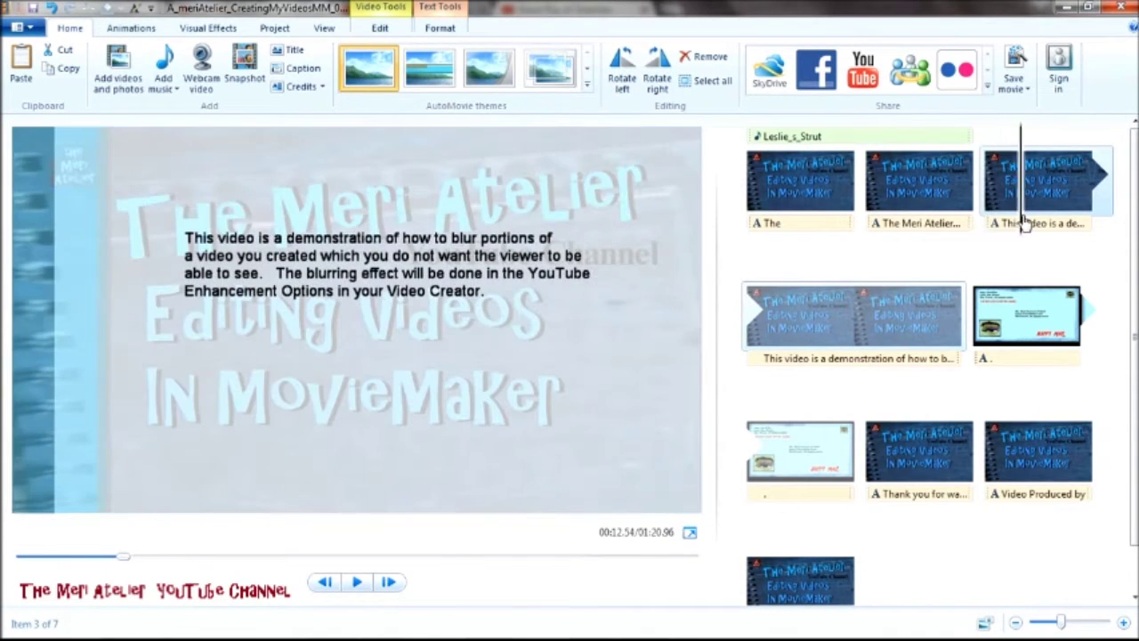
pyautogui.click(504, 627)
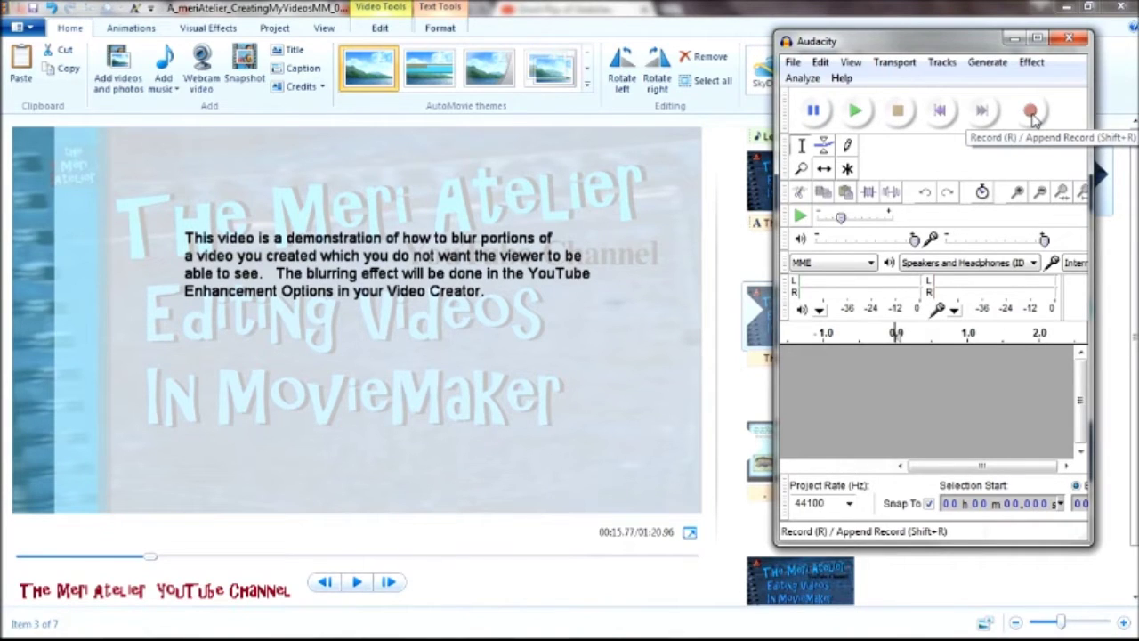
pyautogui.click(1029, 112)
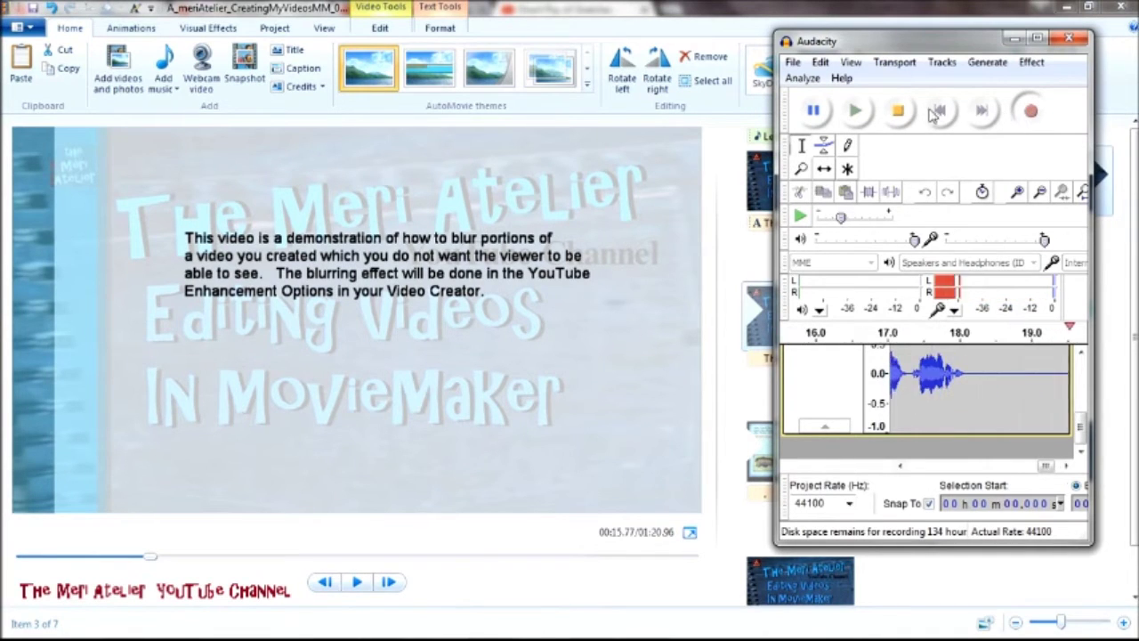
pyautogui.click(895, 118)
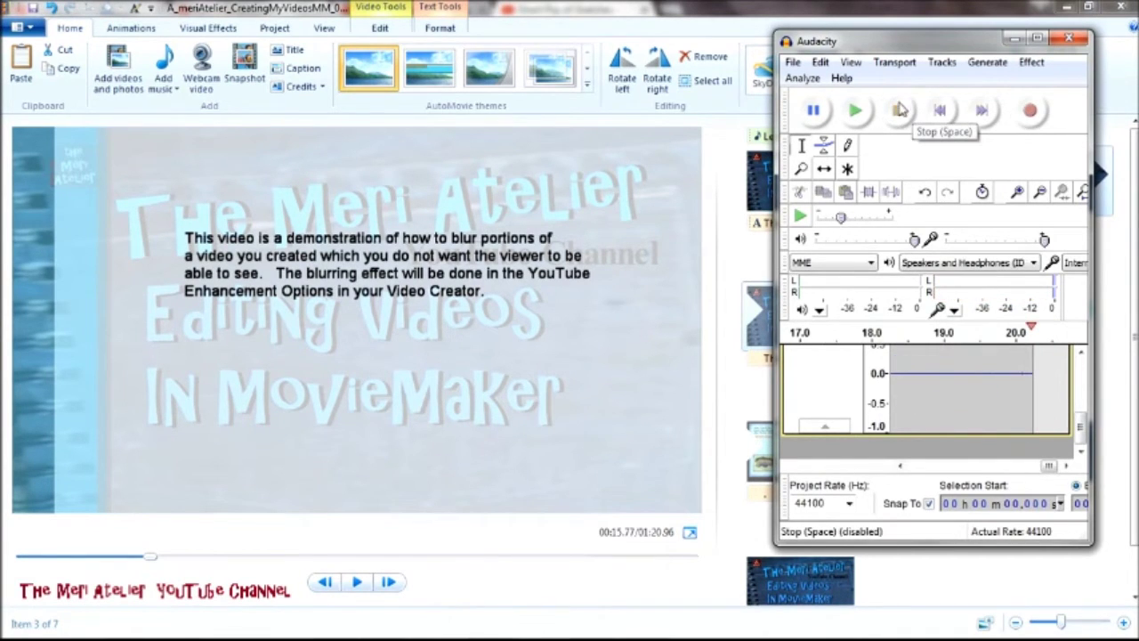
# Delete the silent opening of the recorded narration, from 0 to about 1.86 seconds.
pyautogui.click(1038, 39)
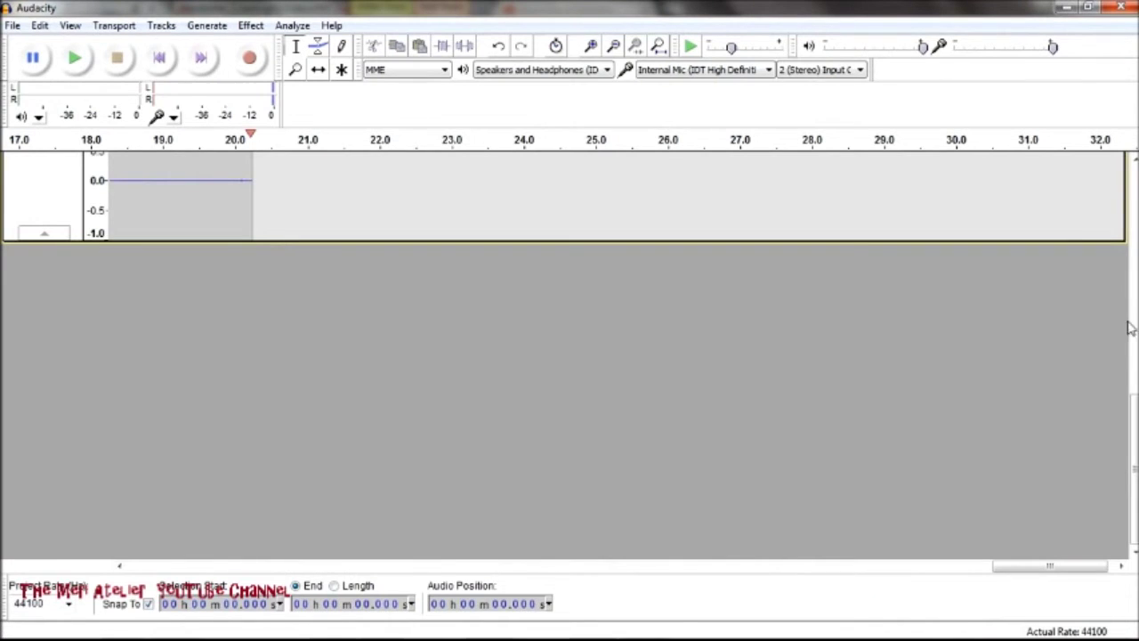
pyautogui.scroll(3, 1128, 427)
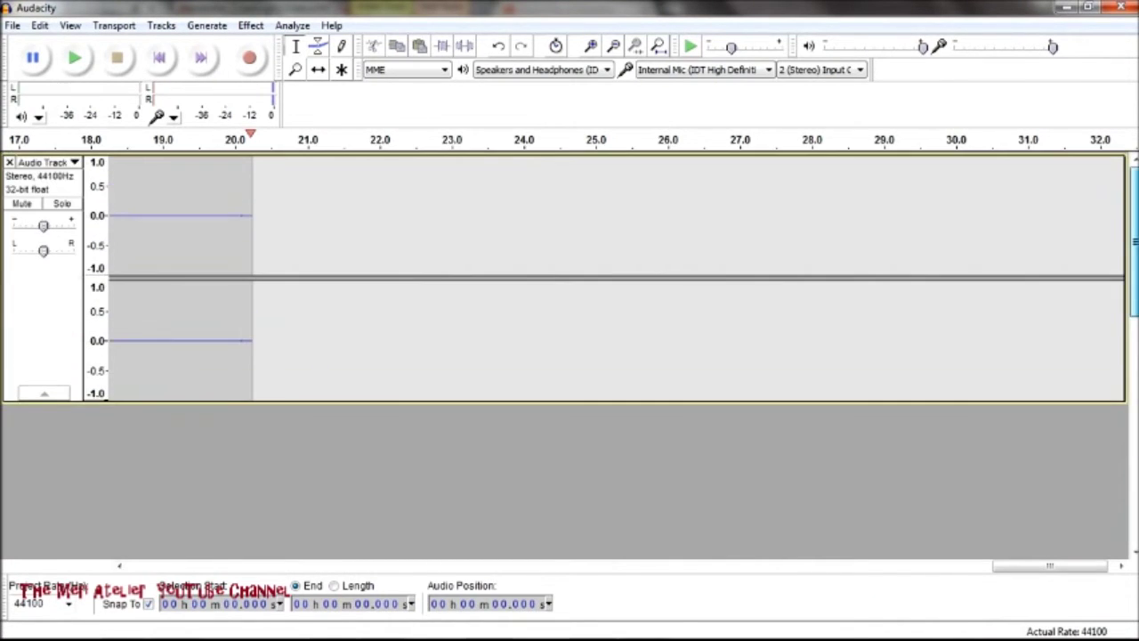
pyautogui.click(161, 58)
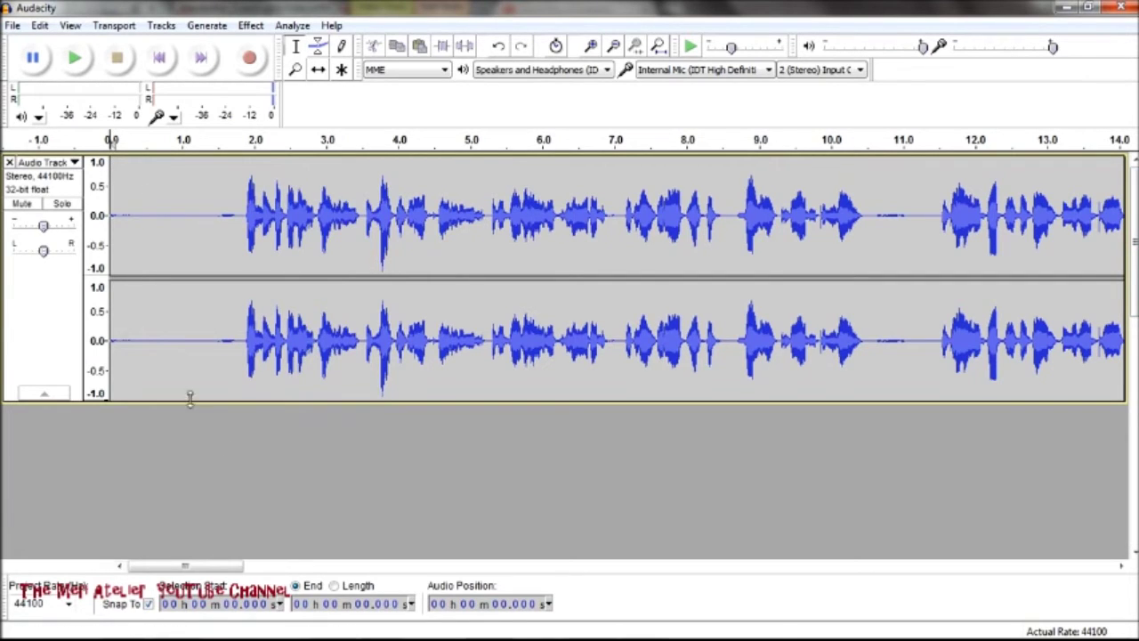
pyautogui.click(125, 181)
pyautogui.moveTo(125, 182); pyautogui.dragTo(244, 188)
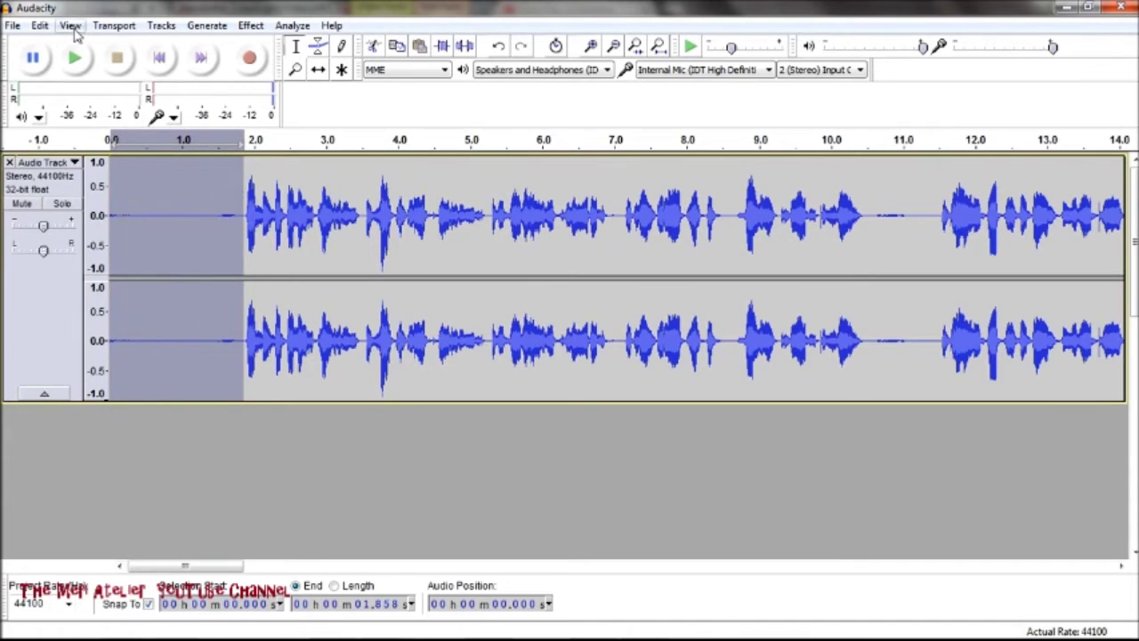
pyautogui.click(39, 25)
pyautogui.moveTo(89, 96)
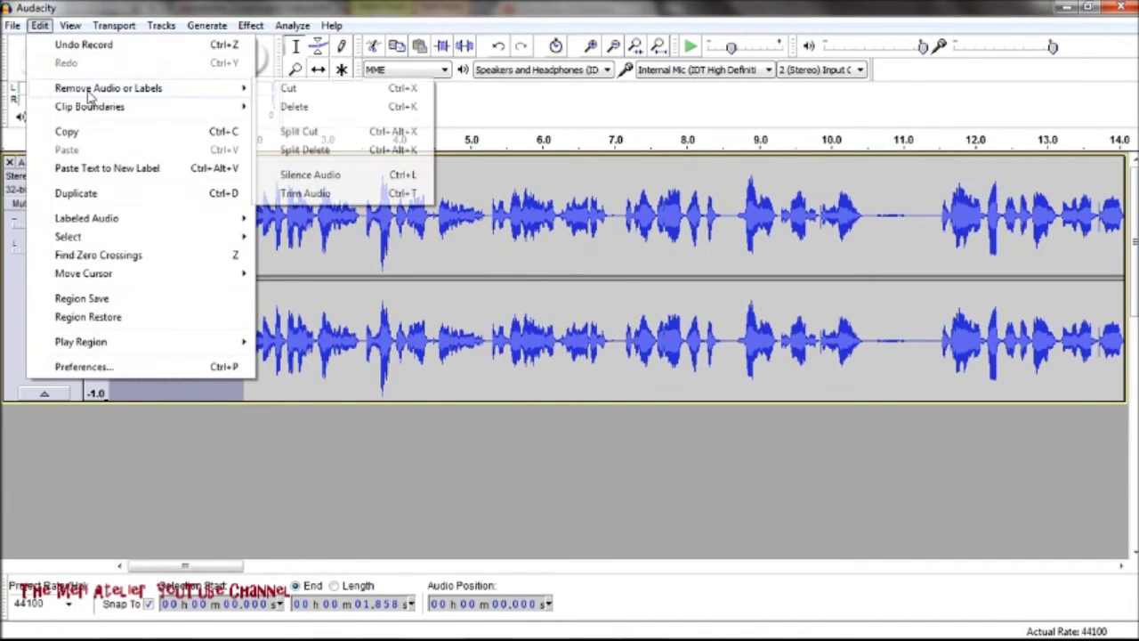
pyautogui.click(295, 106)
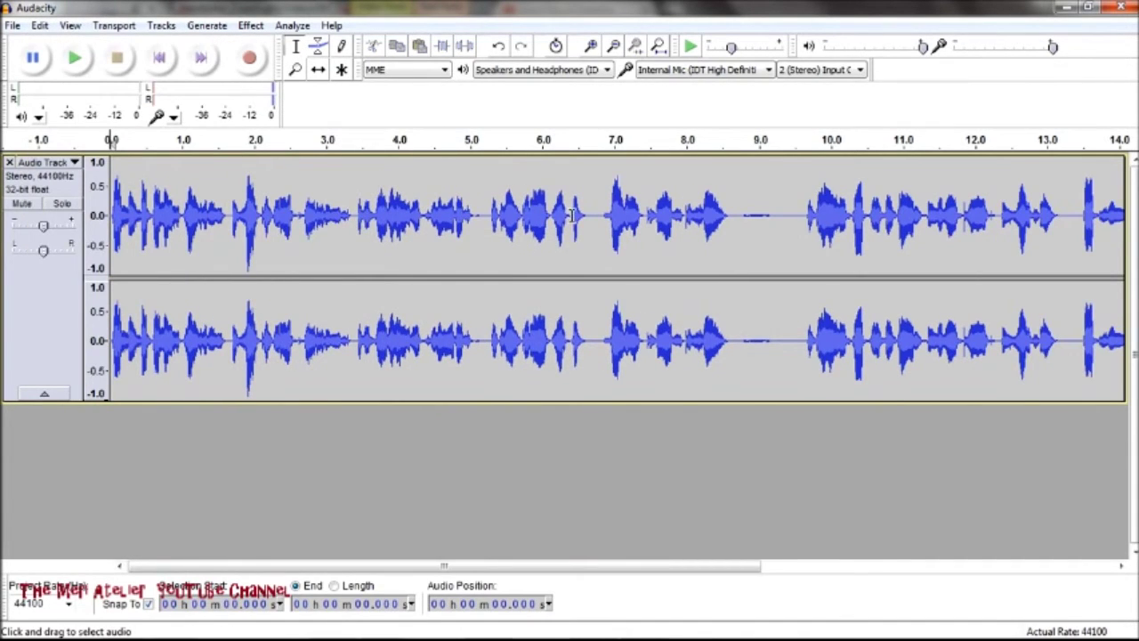
# Delete the narration pauses at about 6.68 to 6.84 seconds and about 8.49 to 9.44 seconds.
pyautogui.moveTo(591, 213); pyautogui.dragTo(602, 215)
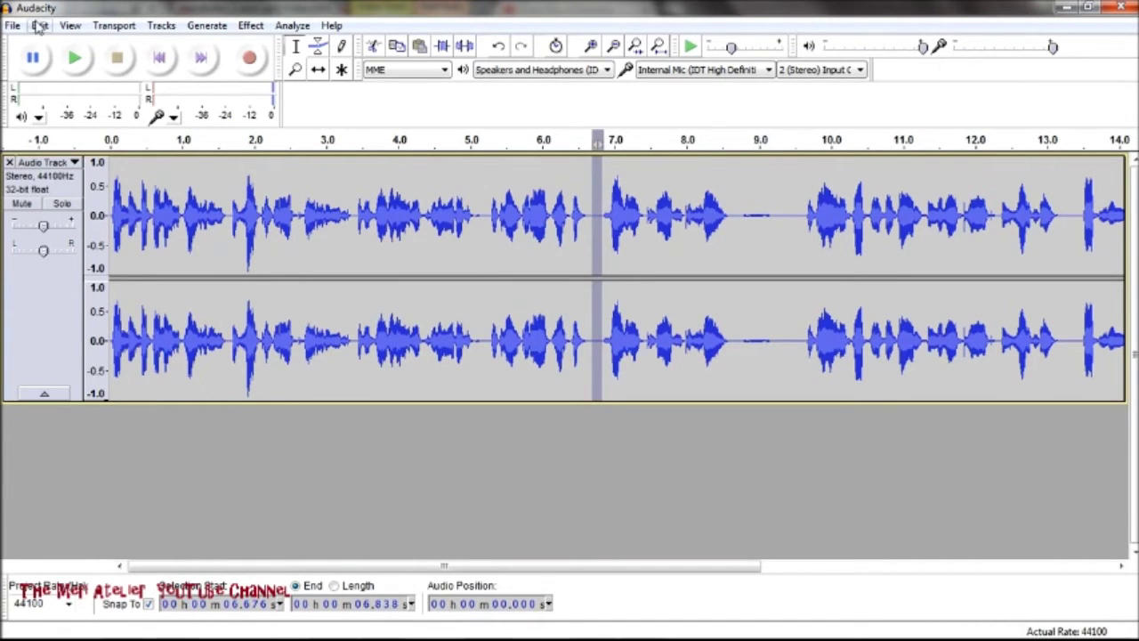
pyautogui.click(52, 27)
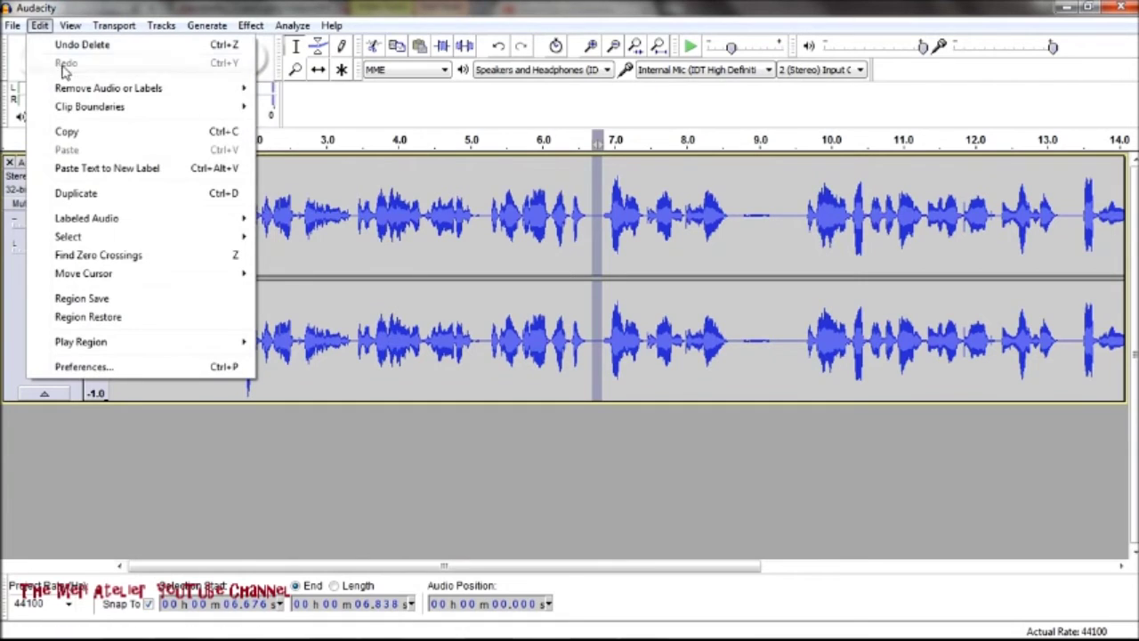
pyautogui.moveTo(78, 96)
pyautogui.click(287, 107)
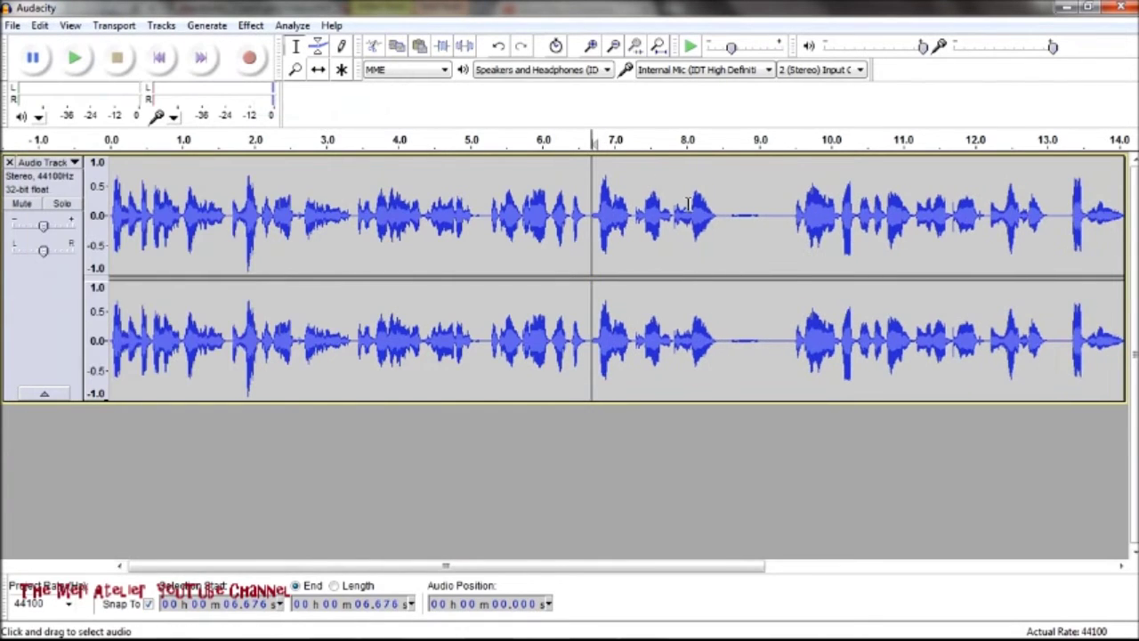
pyautogui.moveTo(721, 211); pyautogui.dragTo(792, 217)
pyautogui.click(40, 25)
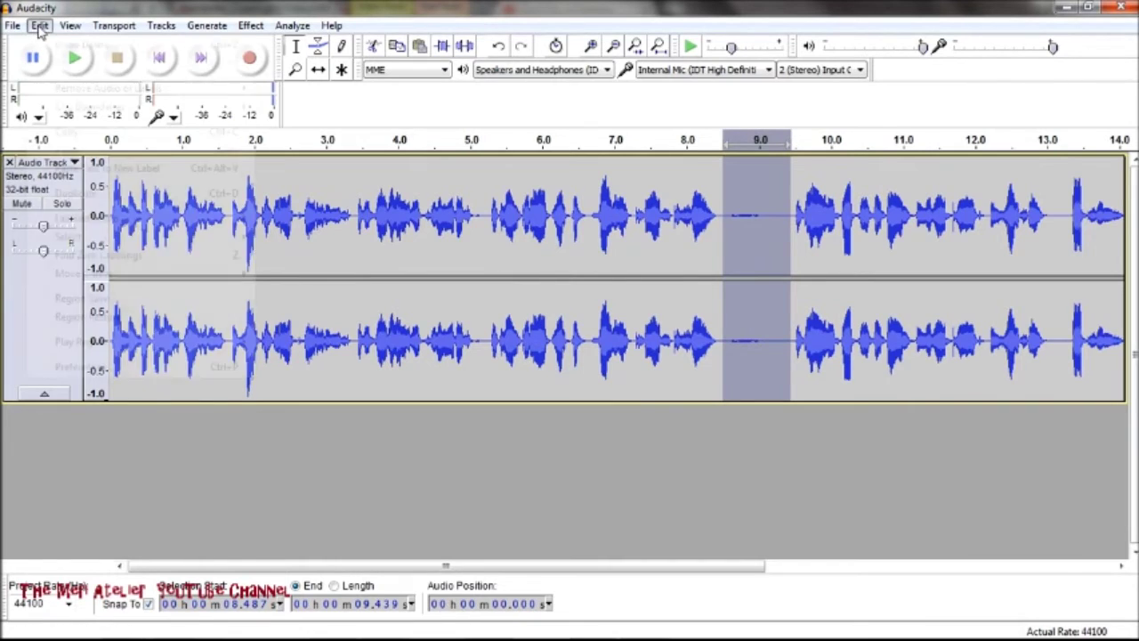
pyautogui.moveTo(128, 95)
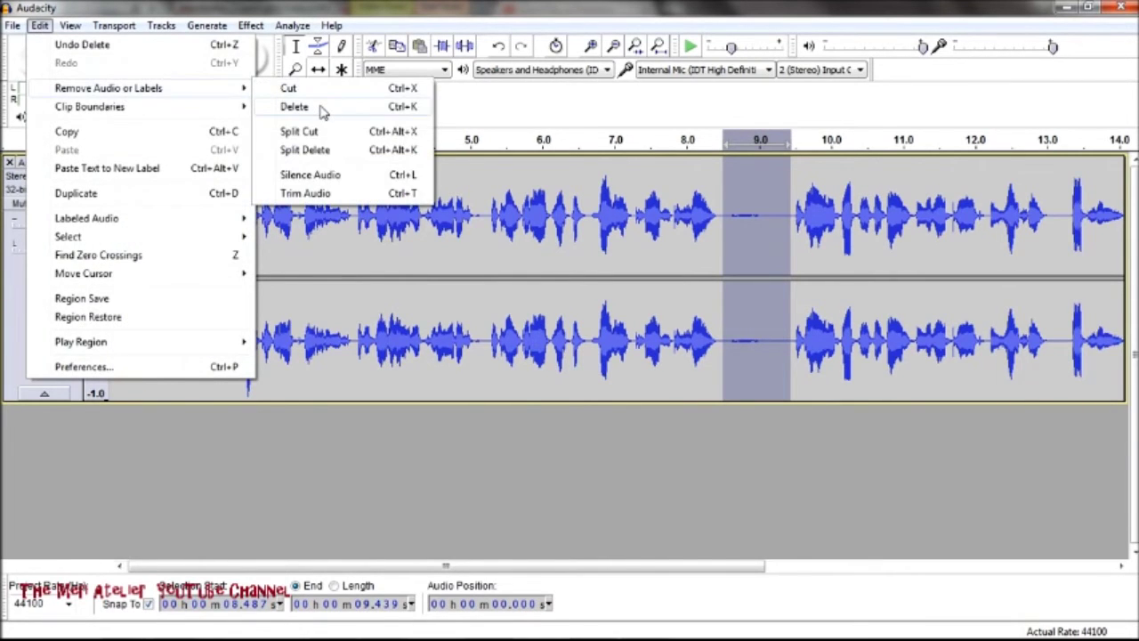
pyautogui.click(323, 111)
# Delete the pause at about 12.05 to 12.33 seconds and the trailing silence from about 14.86 seconds onward.
pyautogui.moveTo(530, 568); pyautogui.dragTo(787, 534)
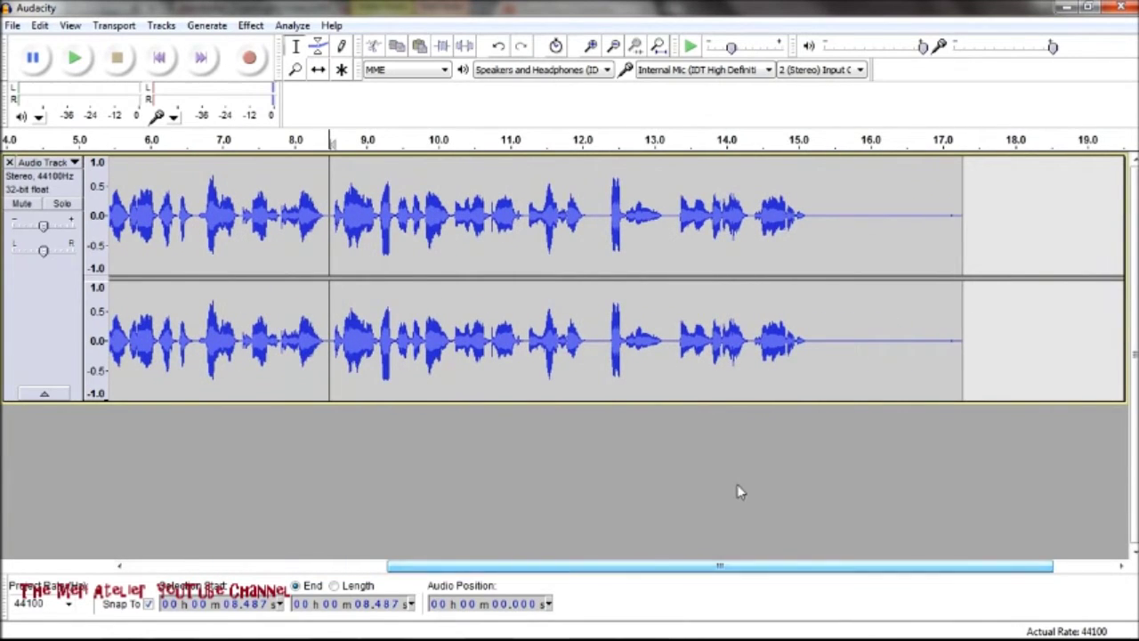
pyautogui.moveTo(585, 211); pyautogui.dragTo(605, 210)
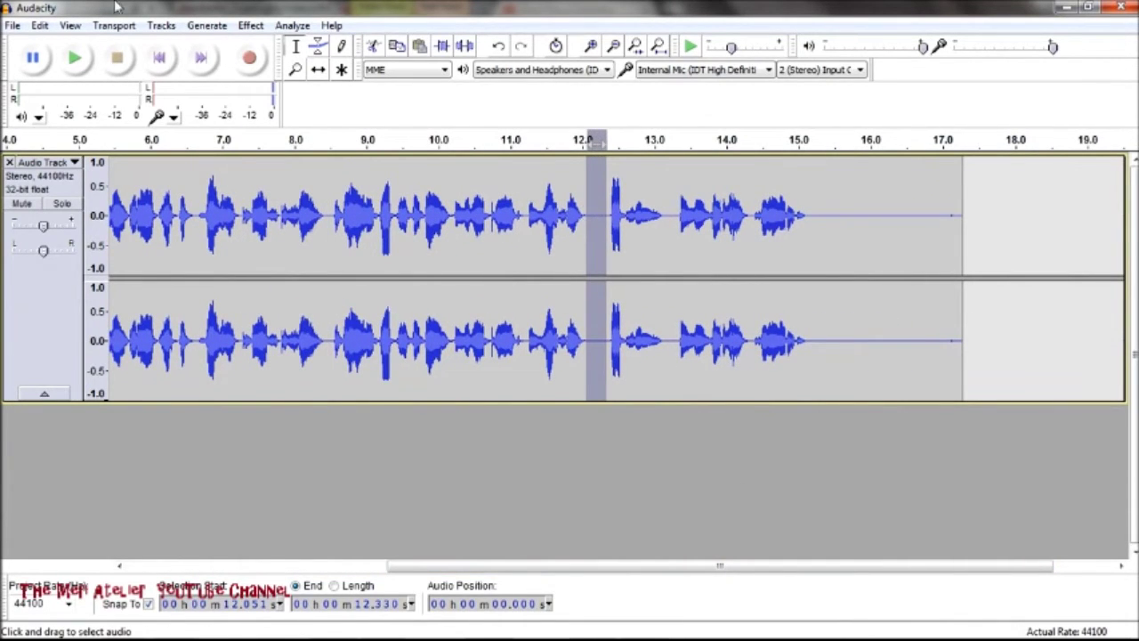
pyautogui.click(40, 25)
pyautogui.moveTo(74, 88)
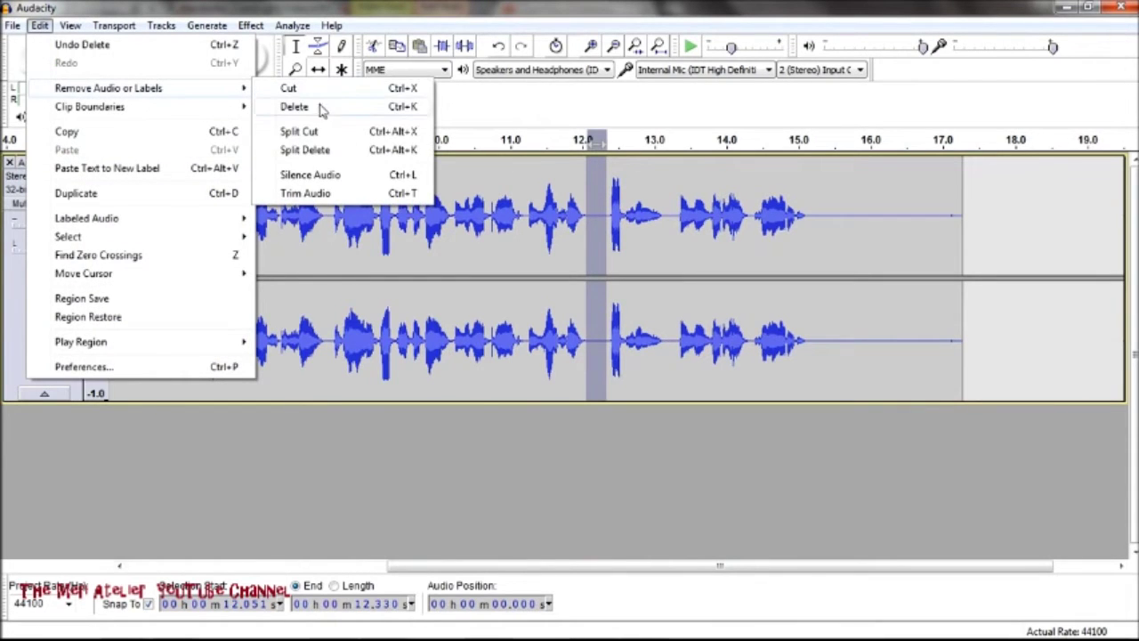
pyautogui.click(327, 106)
pyautogui.moveTo(787, 212); pyautogui.dragTo(948, 212)
pyautogui.click(40, 25)
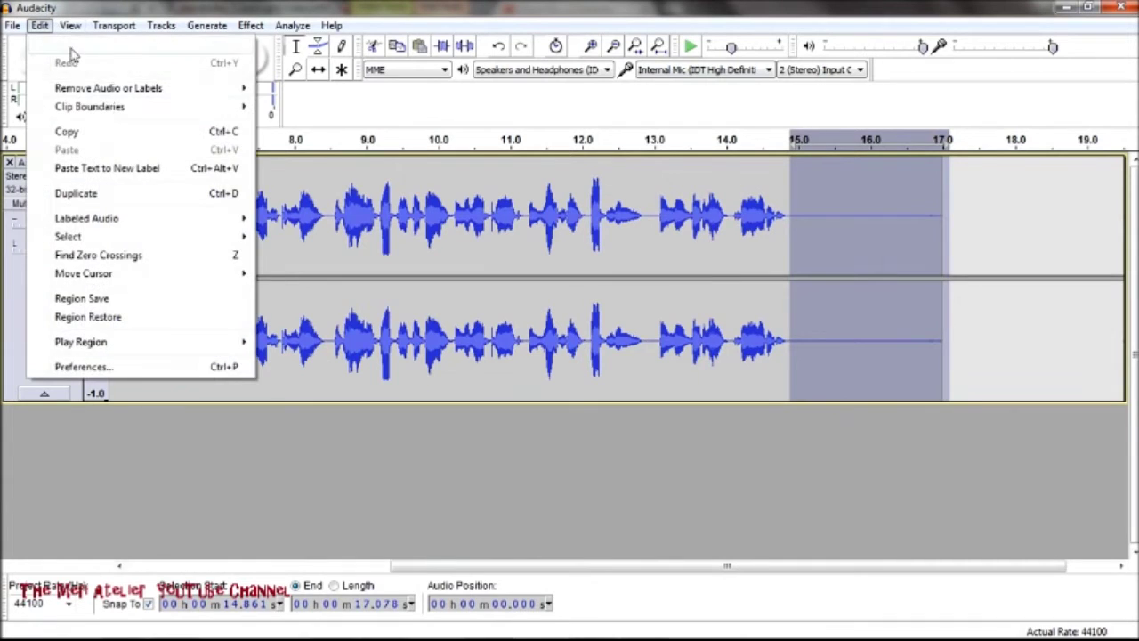
pyautogui.moveTo(163, 94)
pyautogui.click(331, 107)
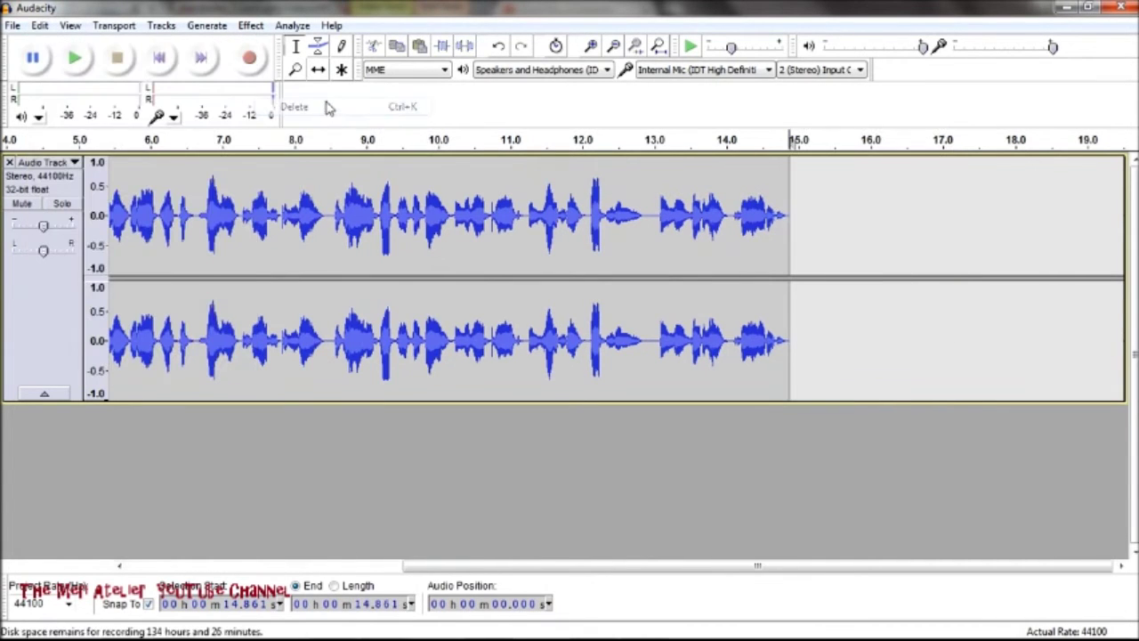
# Play the trimmed narration from the beginning and return Audacity to its smaller window.
pyautogui.click(161, 57)
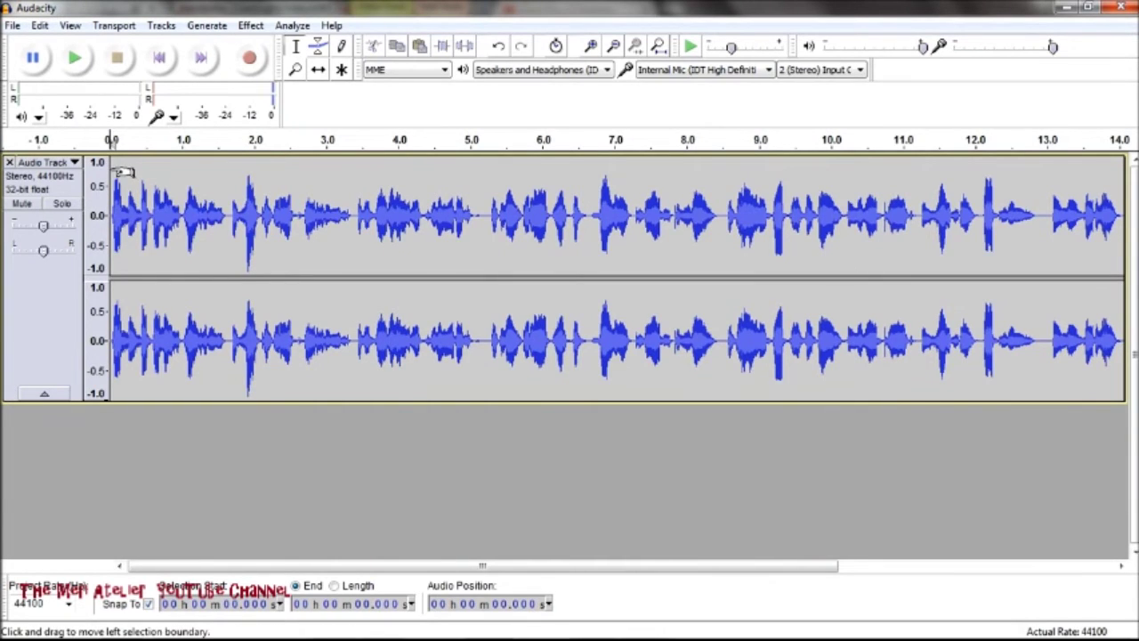
pyautogui.click(76, 60)
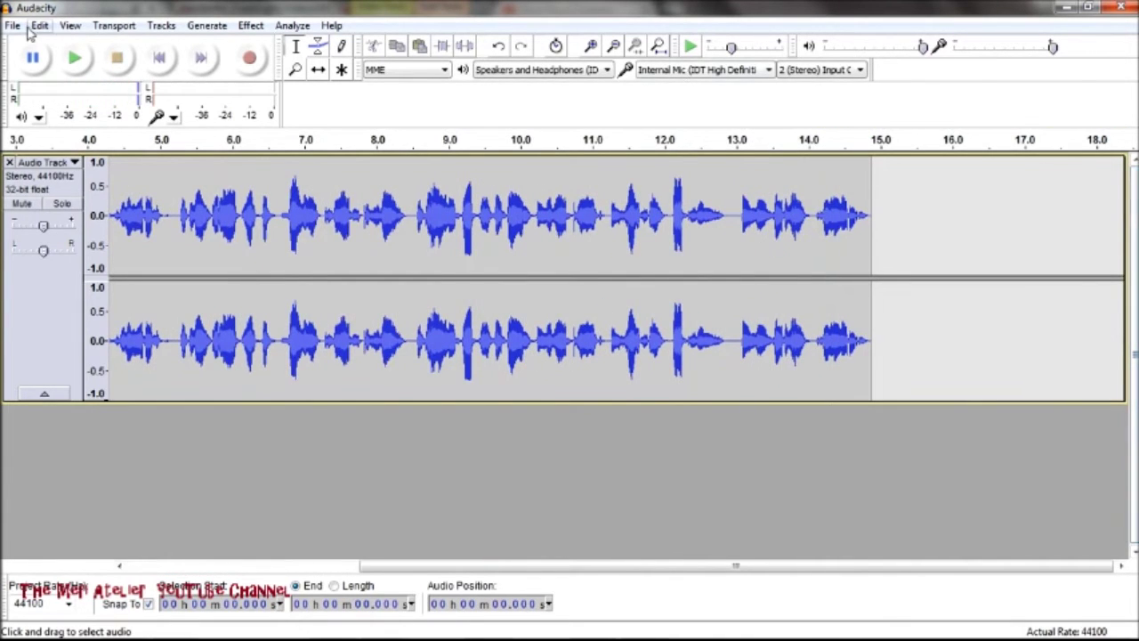
pyautogui.click(1087, 8)
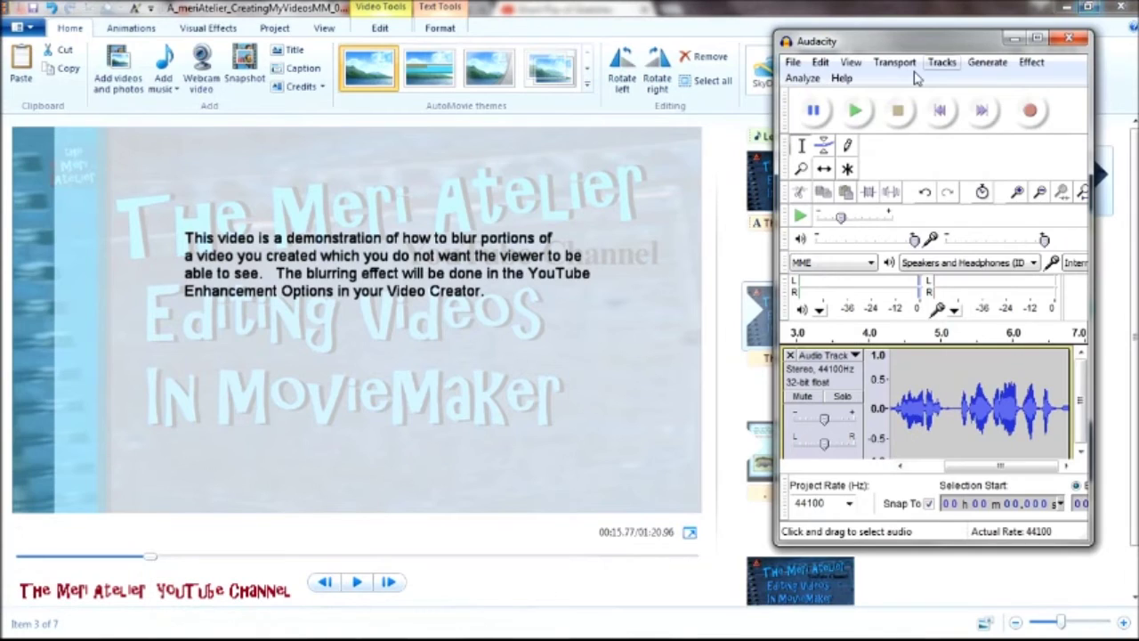
# Export the narration as the WMA file A_meriAtelier_CreatingMyVideosMM_040416HappyMail_aud01.wma, leaving the metadata blank.
pyautogui.click(792, 62)
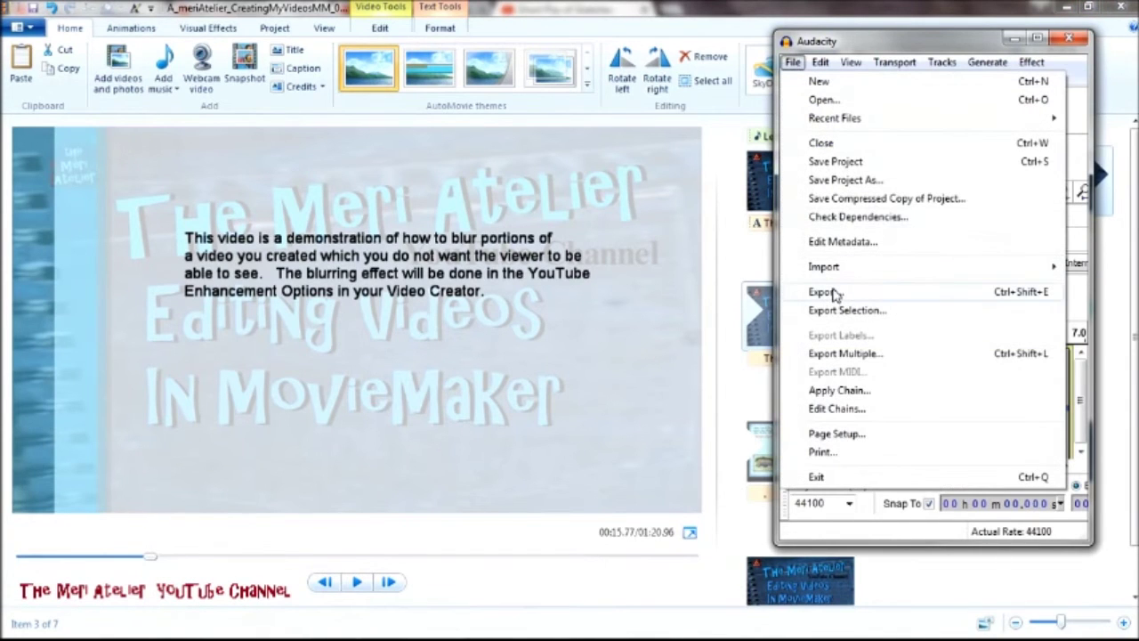
pyautogui.click(835, 294)
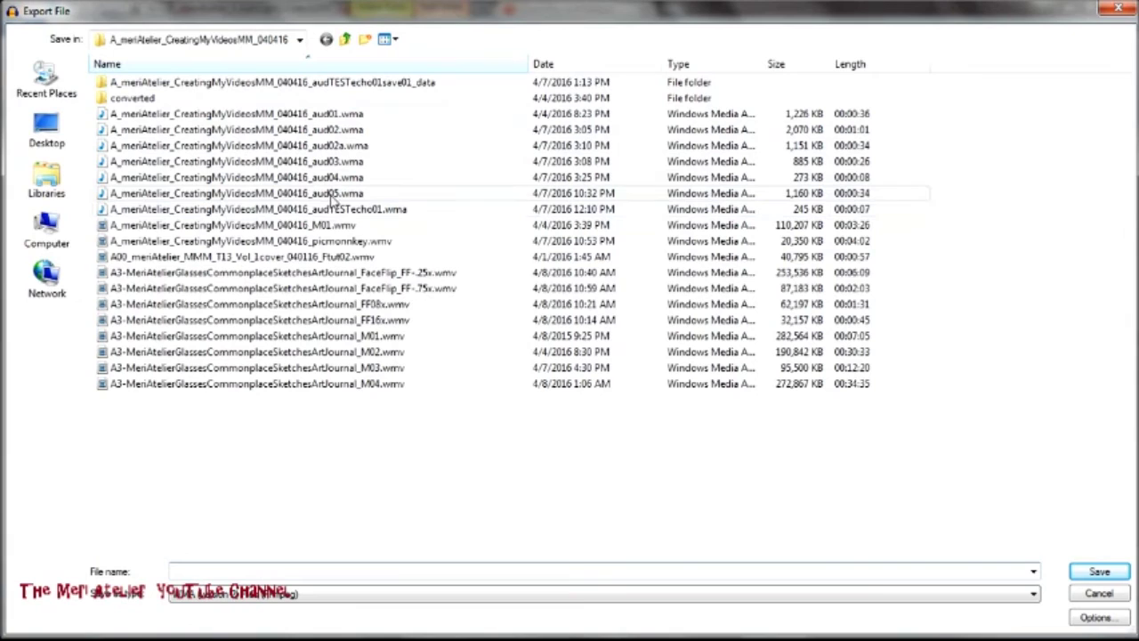
pyautogui.click(332, 195)
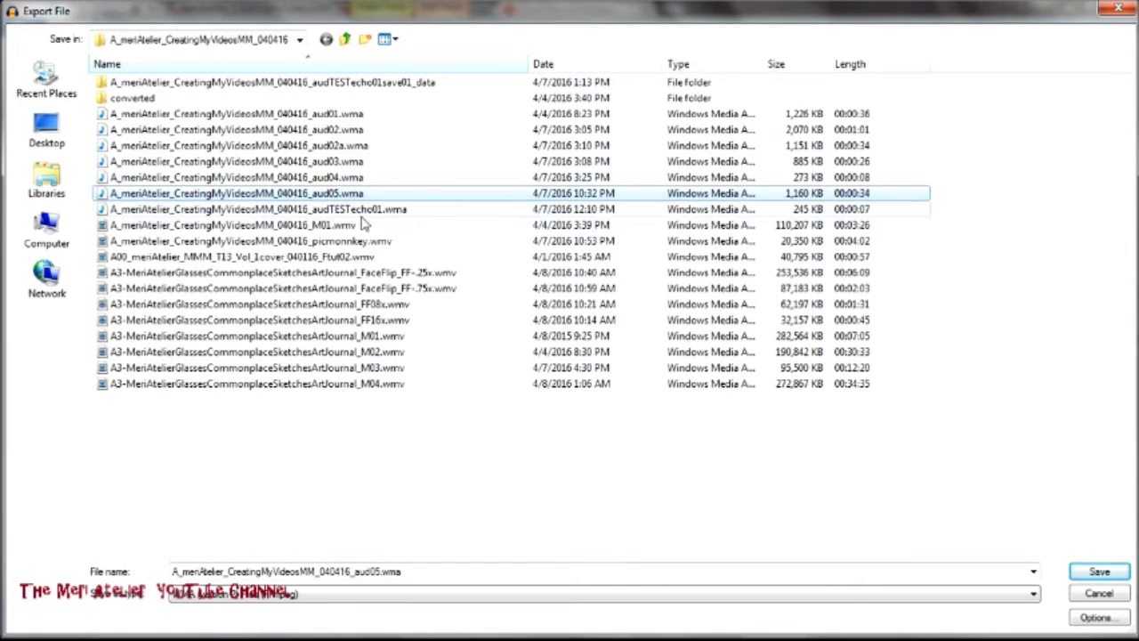
pyautogui.click(380, 572)
pyautogui.click(381, 572)
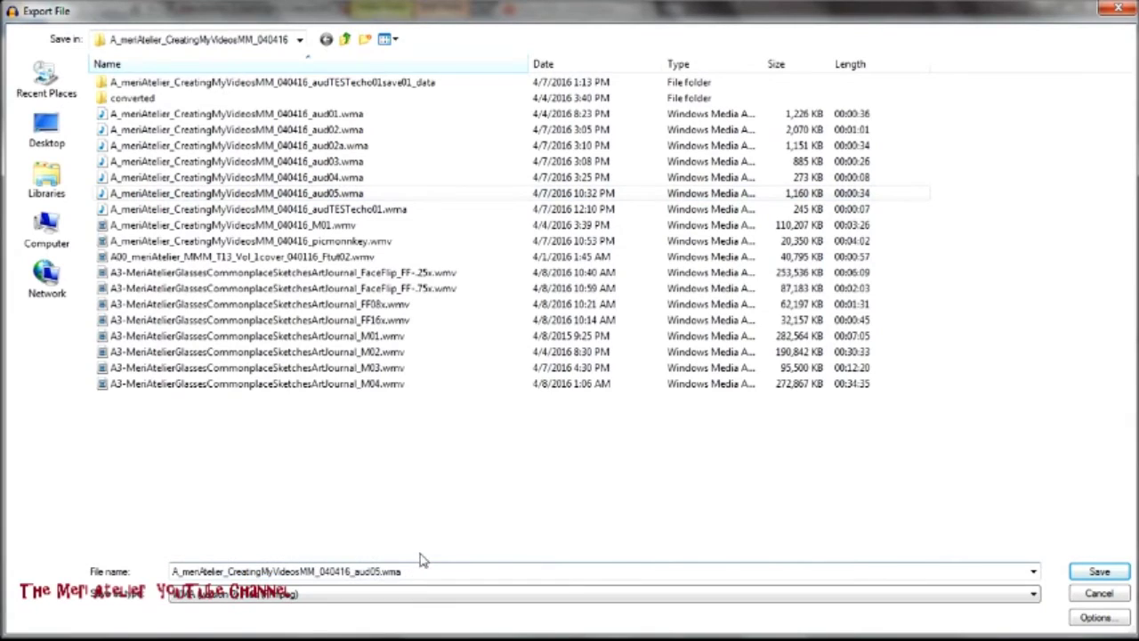
pyautogui.write('1')
pyautogui.write('HappyMa')
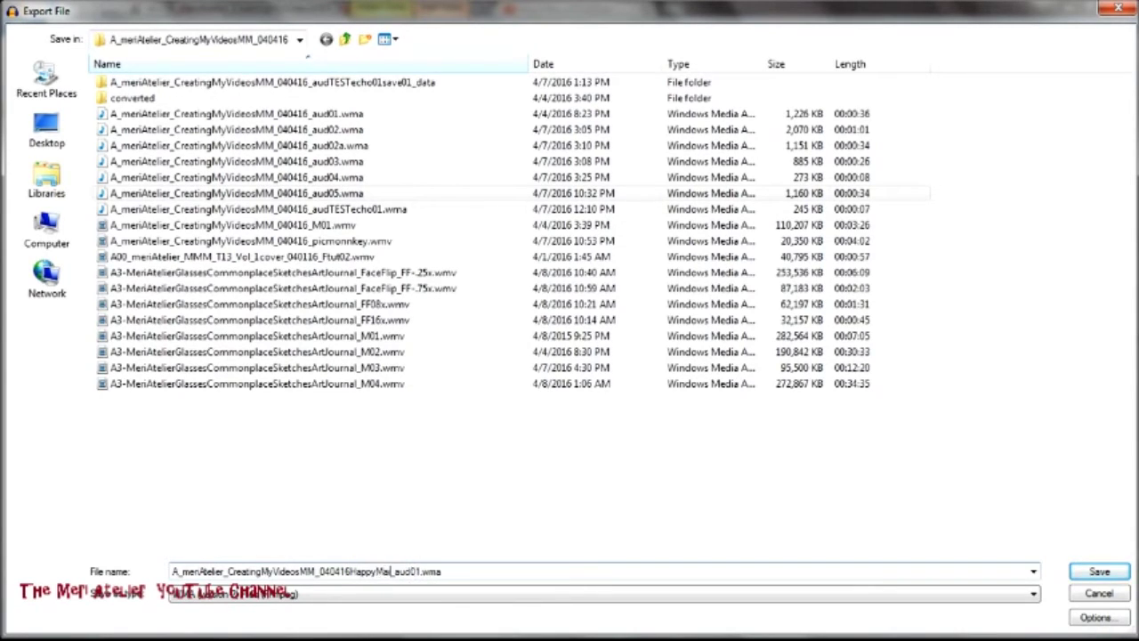
pyautogui.write('i')
pyautogui.click(1099, 574)
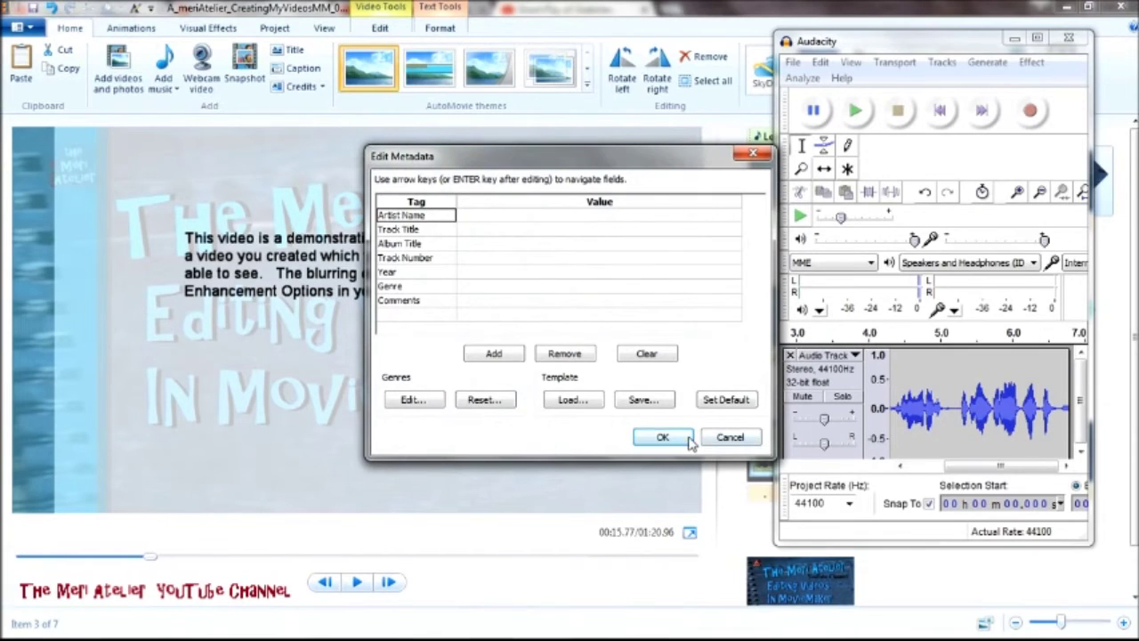
pyautogui.click(684, 437)
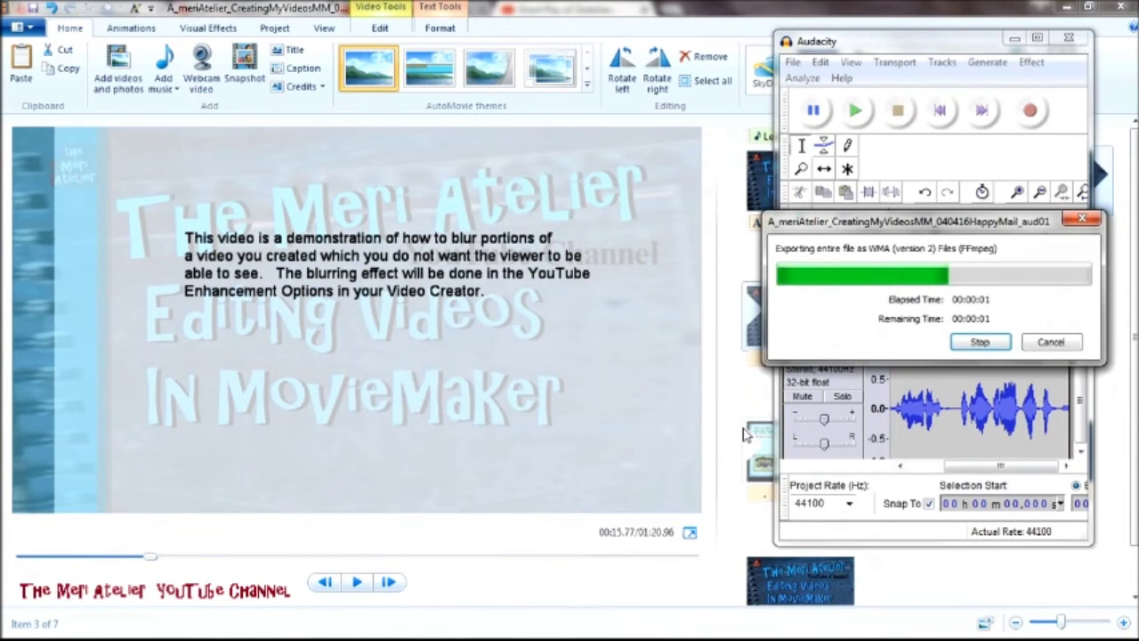
# Close Audacity and move Movie Maker's playhead to the start of the third clip, at 12.00 seconds.
pyautogui.click(1068, 38)
pyautogui.click(594, 389)
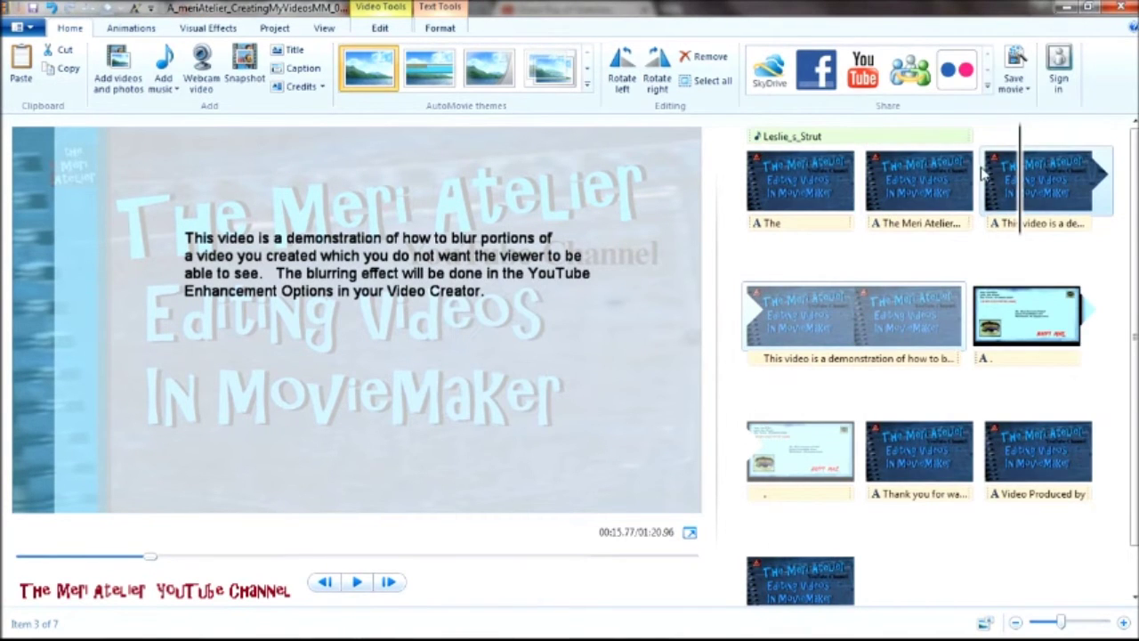
pyautogui.click(994, 177)
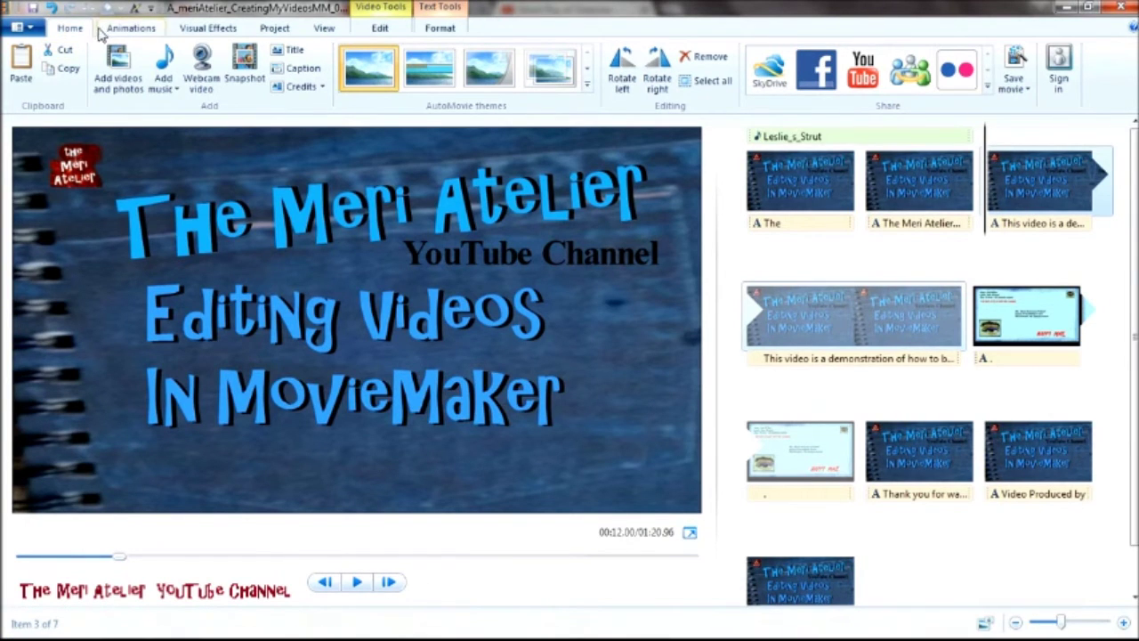
# Add the narration A_meriAtelier_CreatingMyVideosMM_040416HappyMail_aud01.wma at the current point from the A_meriAtelier_CreatingMyVideosMM_040416 folder in YouTubeTrials.
pyautogui.click(164, 86)
pyautogui.click(197, 129)
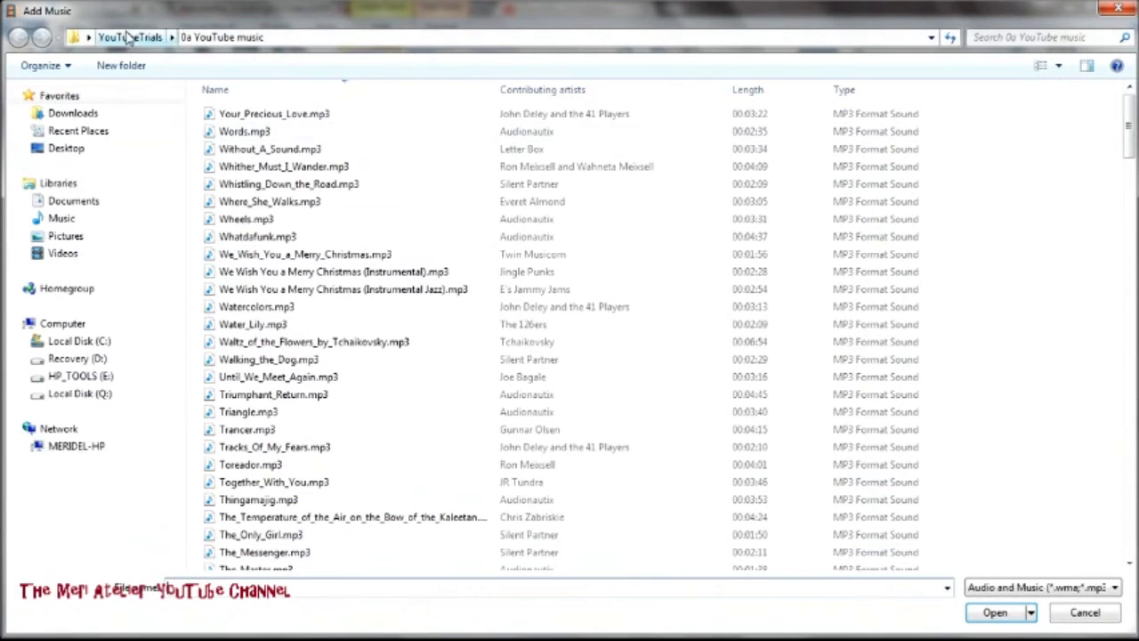
pyautogui.click(129, 37)
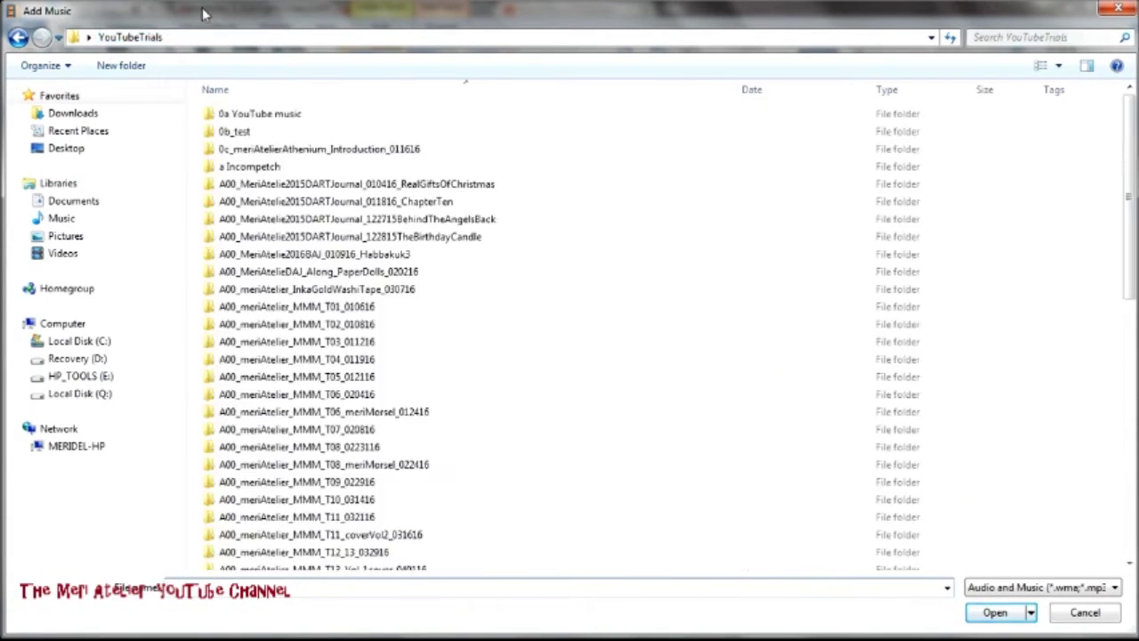
pyautogui.doubleClick(338, 255)
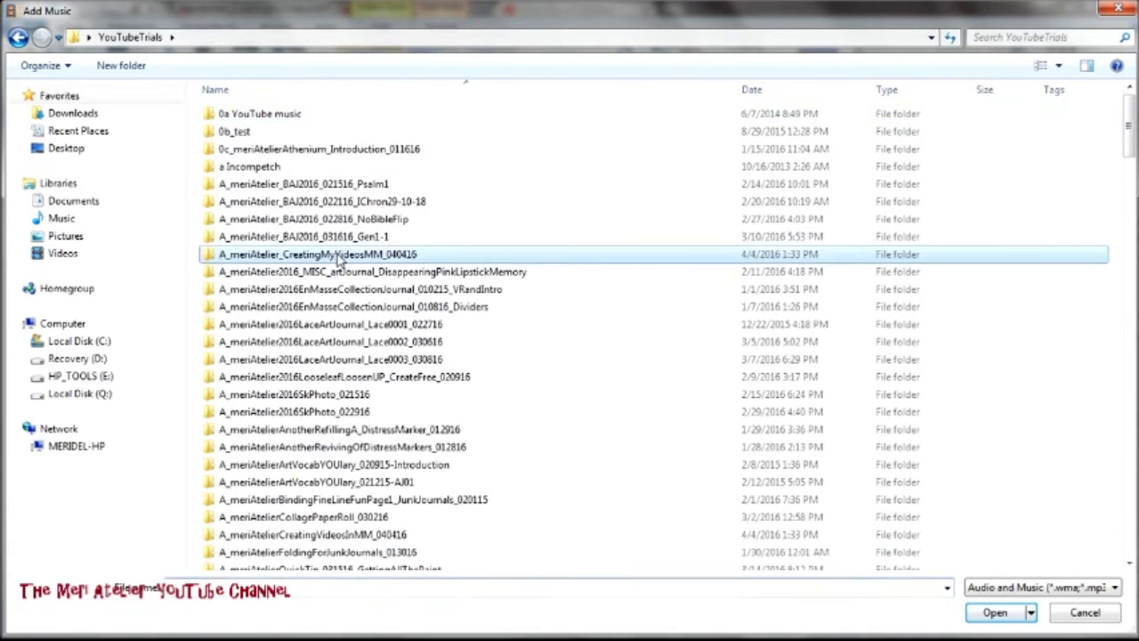
pyautogui.click(386, 275)
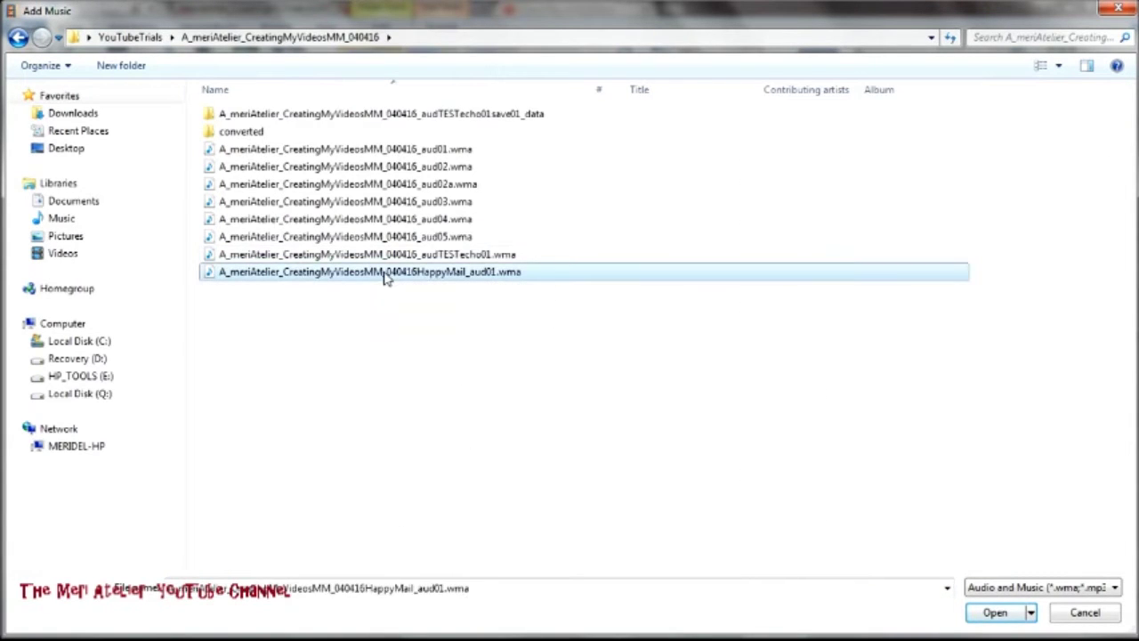
pyautogui.click(998, 614)
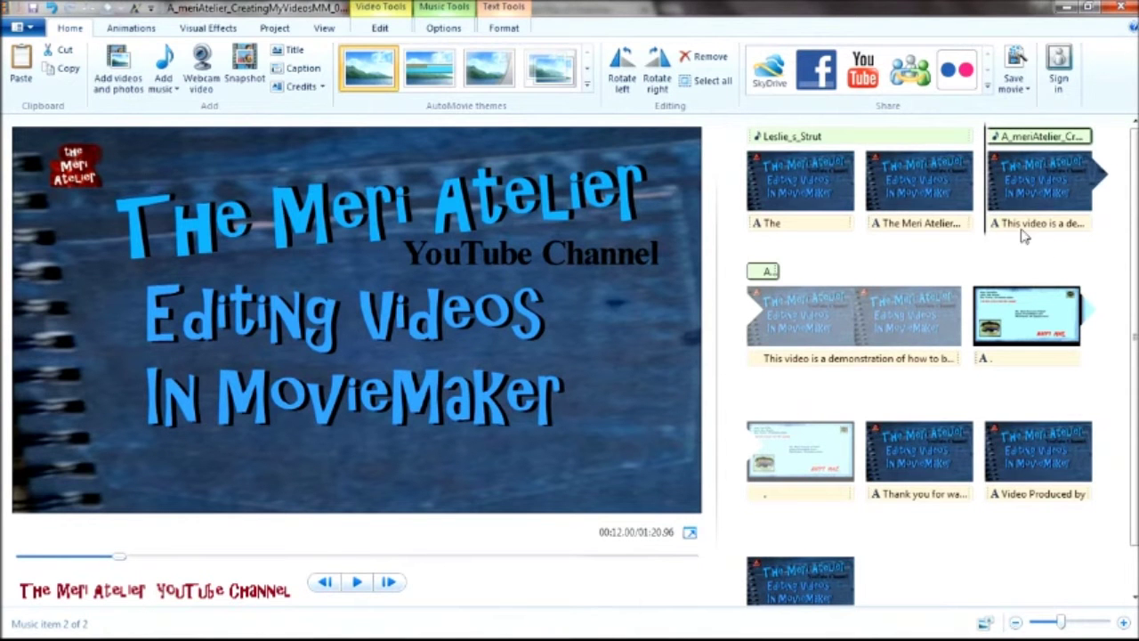
# Check the narration's end point and set the third clip's duration to the matching 14.91 seconds.
pyautogui.click(516, 10)
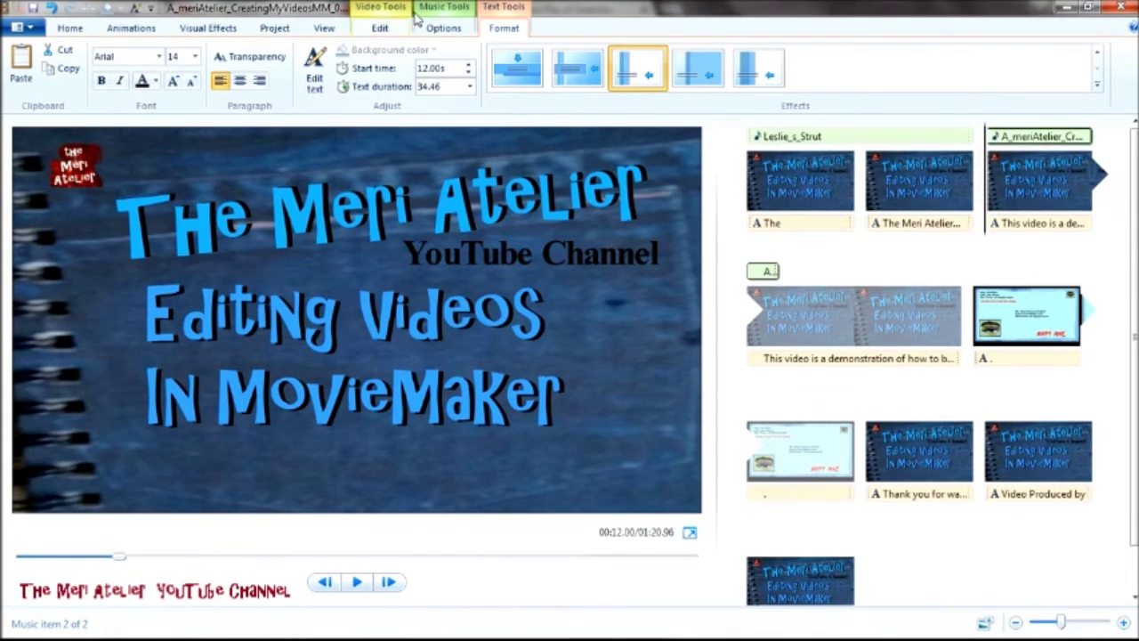
pyautogui.click(381, 29)
pyautogui.click(328, 80)
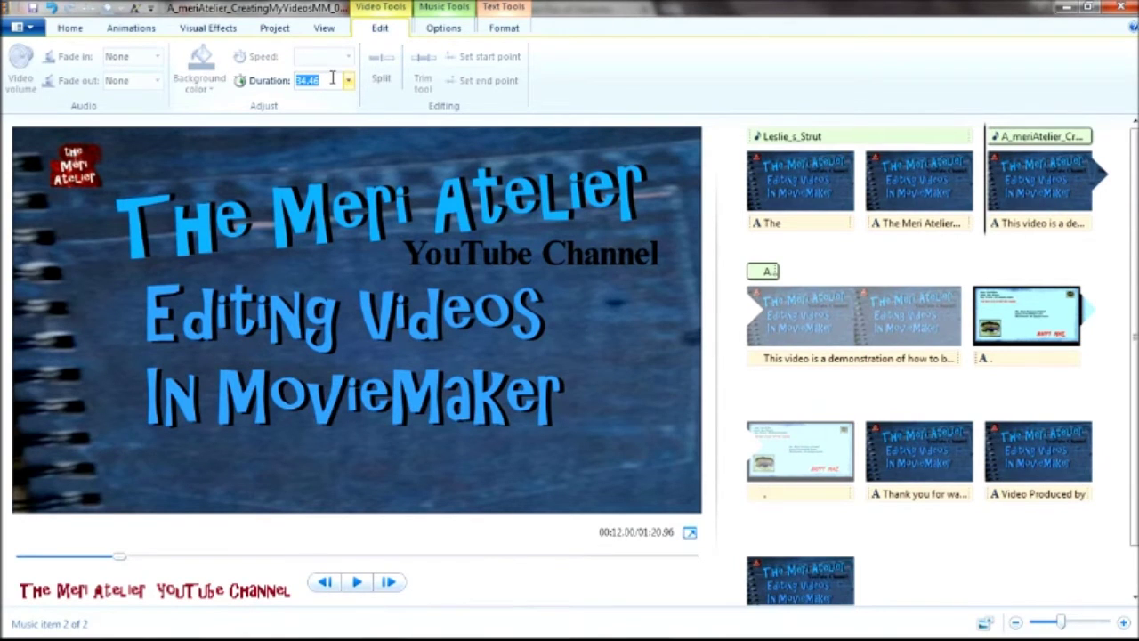
pyautogui.click(445, 9)
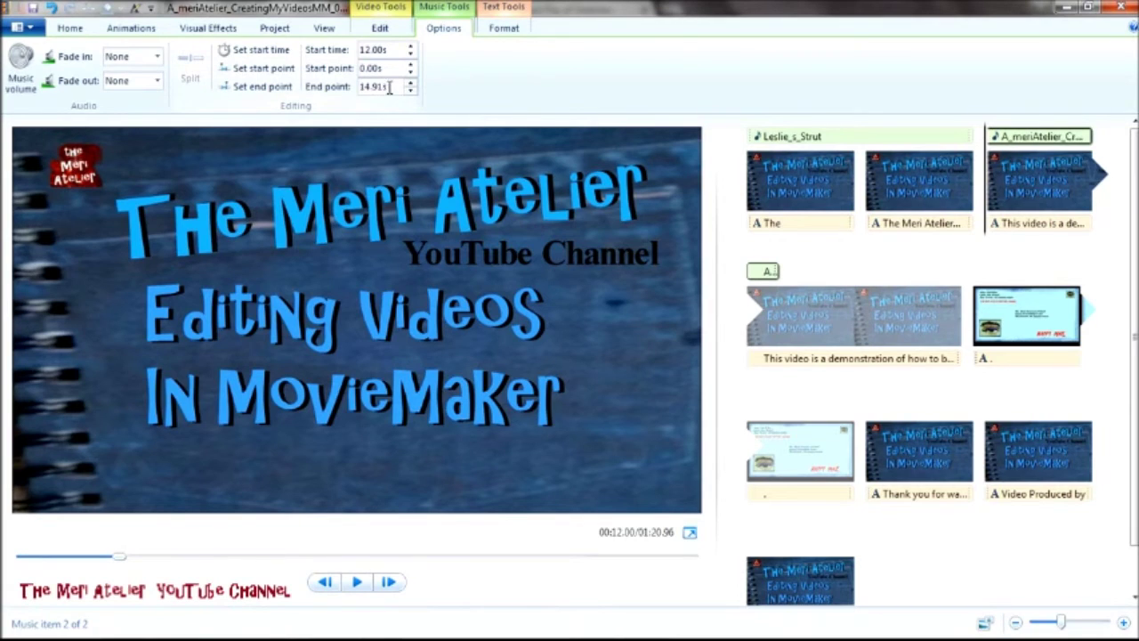
pyautogui.click(379, 27)
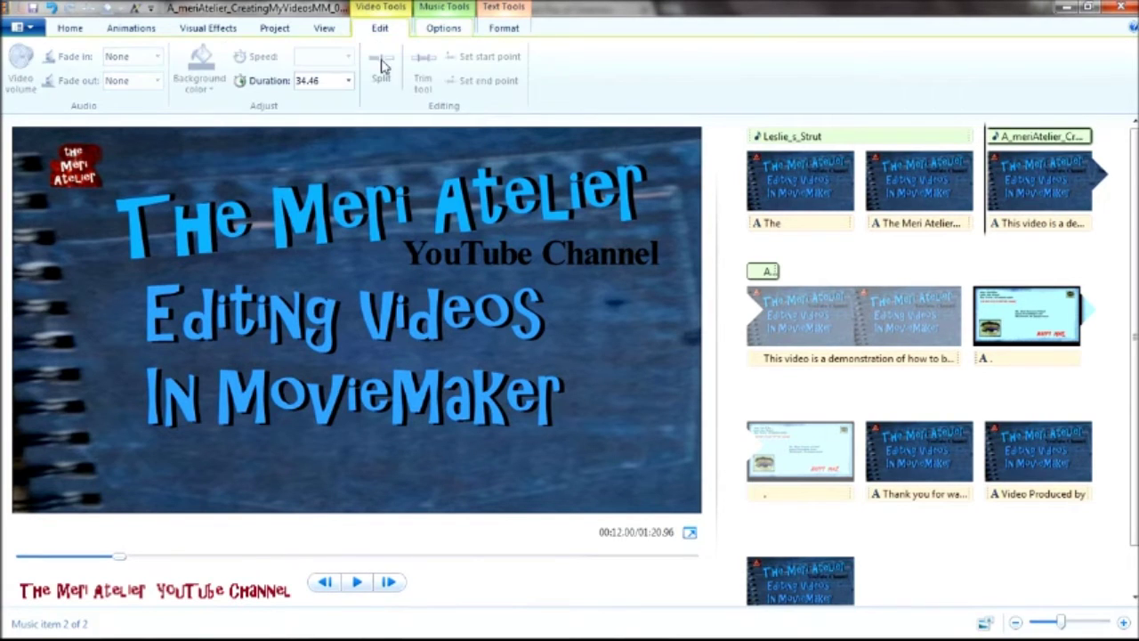
pyautogui.click(326, 83)
pyautogui.click(298, 83)
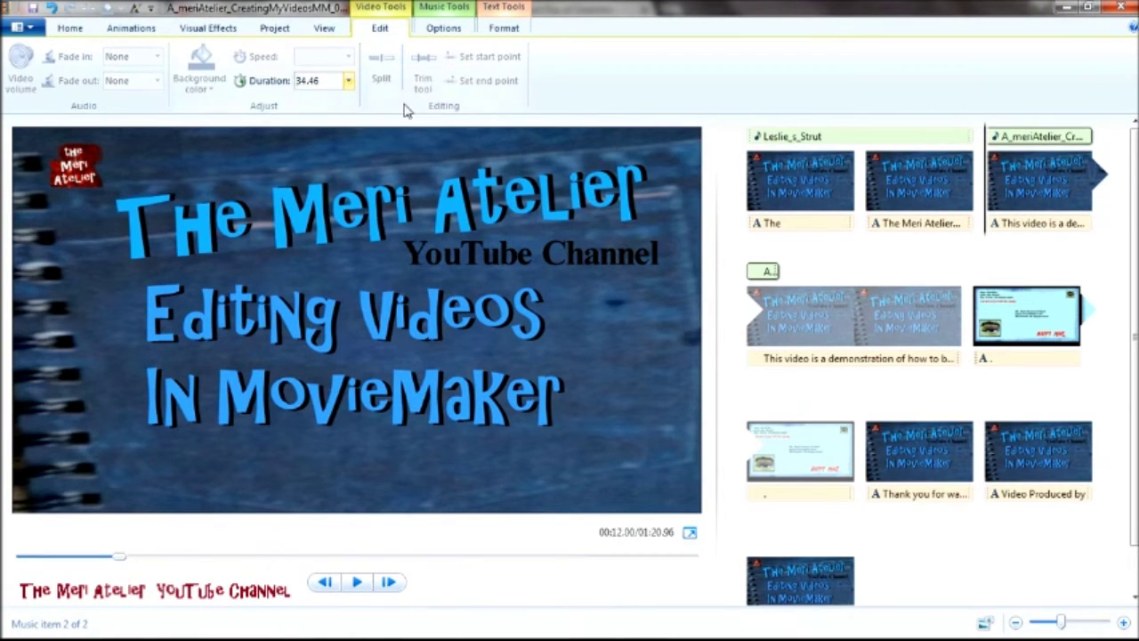
pyautogui.moveTo(319, 82); pyautogui.dragTo(281, 80)
pyautogui.write('14.91')
# Set the text duration of the third clip's "This video is a demonstration" caption to 14.91 seconds.
pyautogui.click(504, 7)
pyautogui.doubleClick(436, 89)
pyautogui.press('Home')
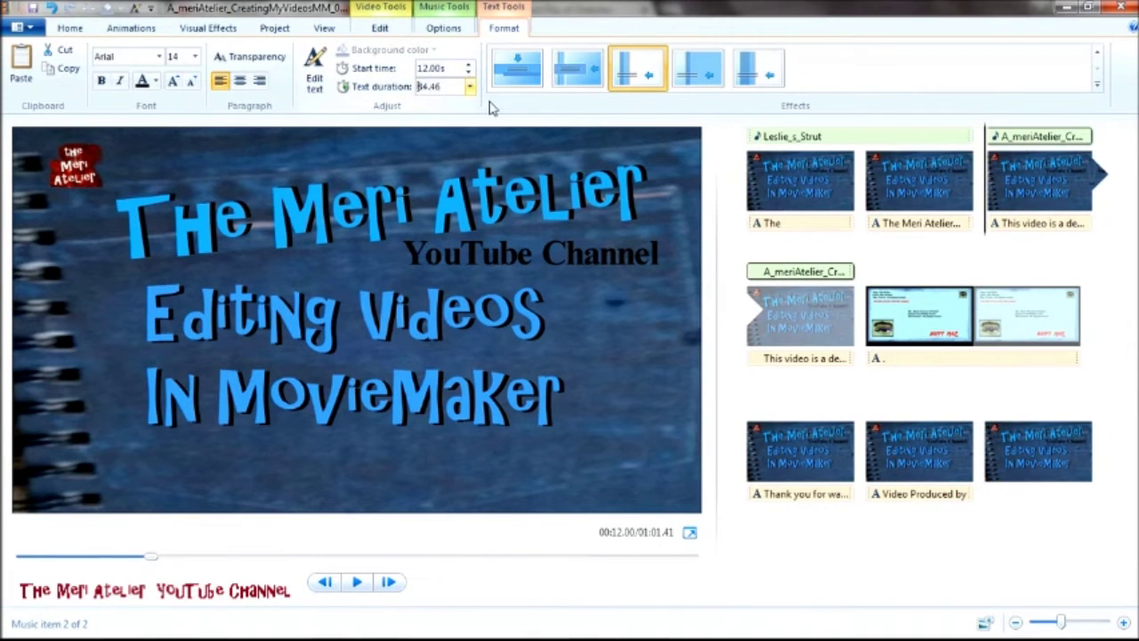
pyautogui.moveTo(449, 86); pyautogui.dragTo(417, 85)
pyautogui.write('14.91')
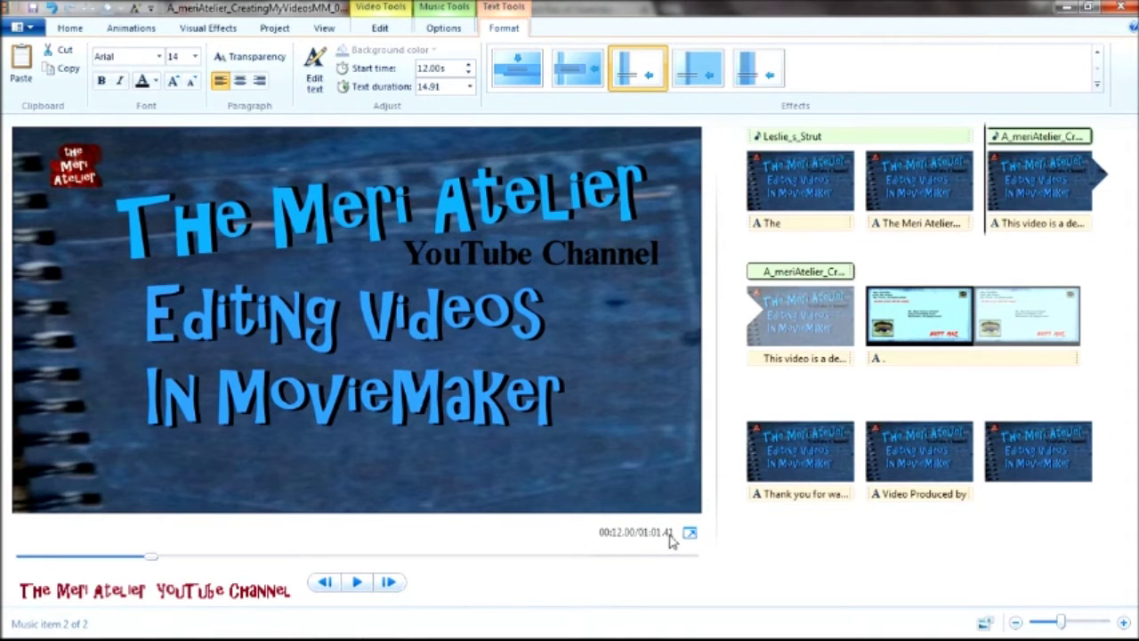
# Copy the opening Leslie_s_Strut music and paste it at the start of the happy mail envelope clip, at 26.91 seconds.
pyautogui.click(799, 180)
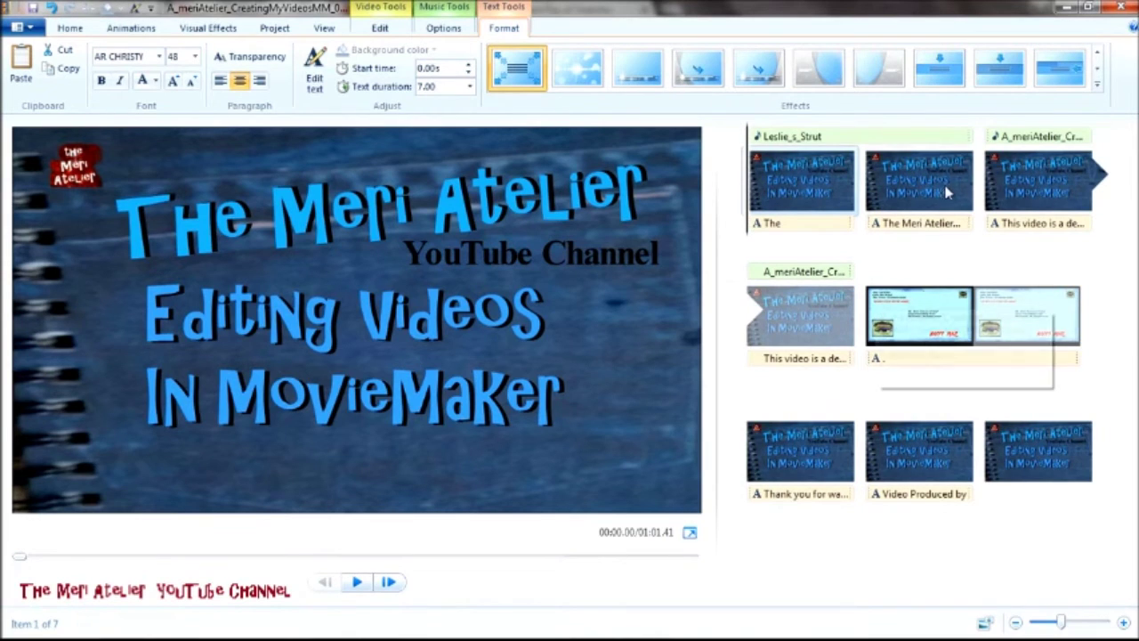
pyautogui.rightClick(849, 138)
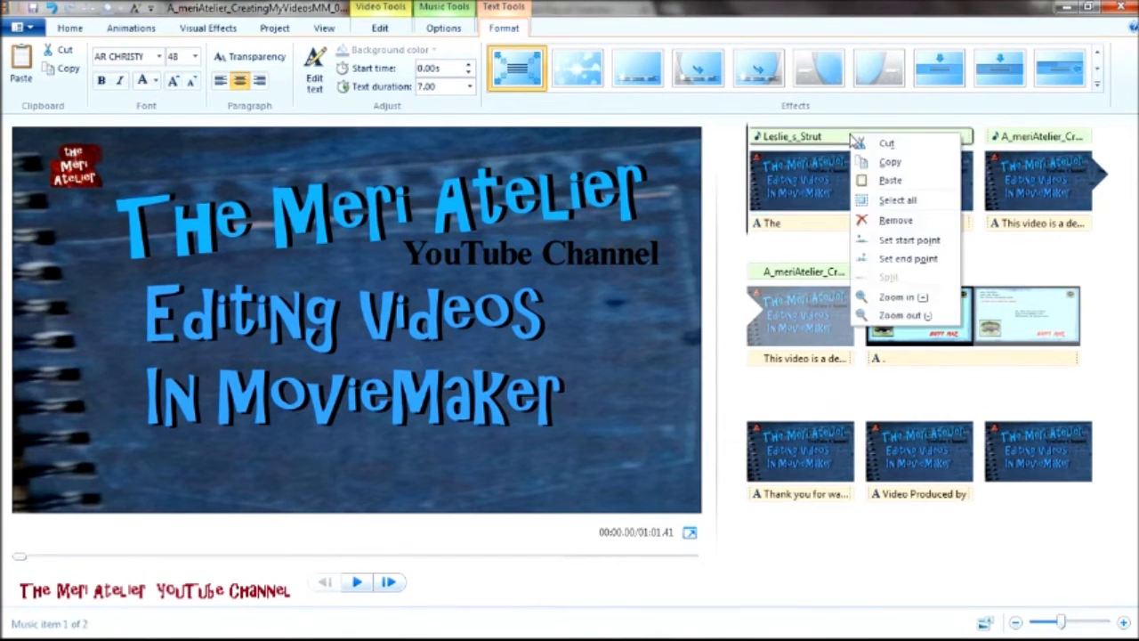
pyautogui.click(897, 163)
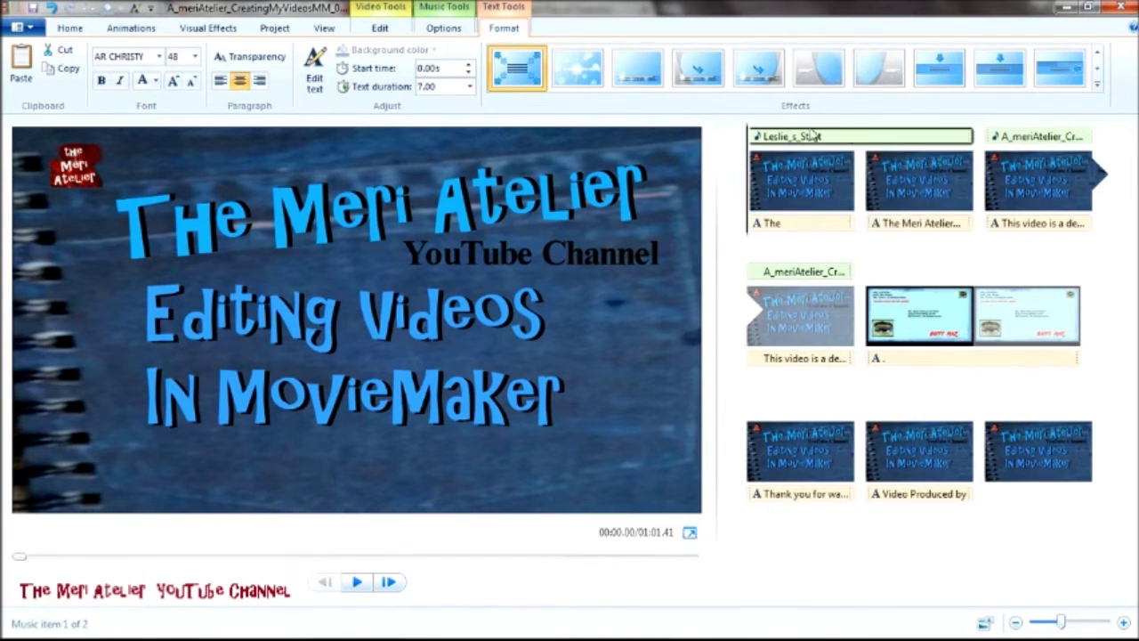
pyautogui.click(875, 312)
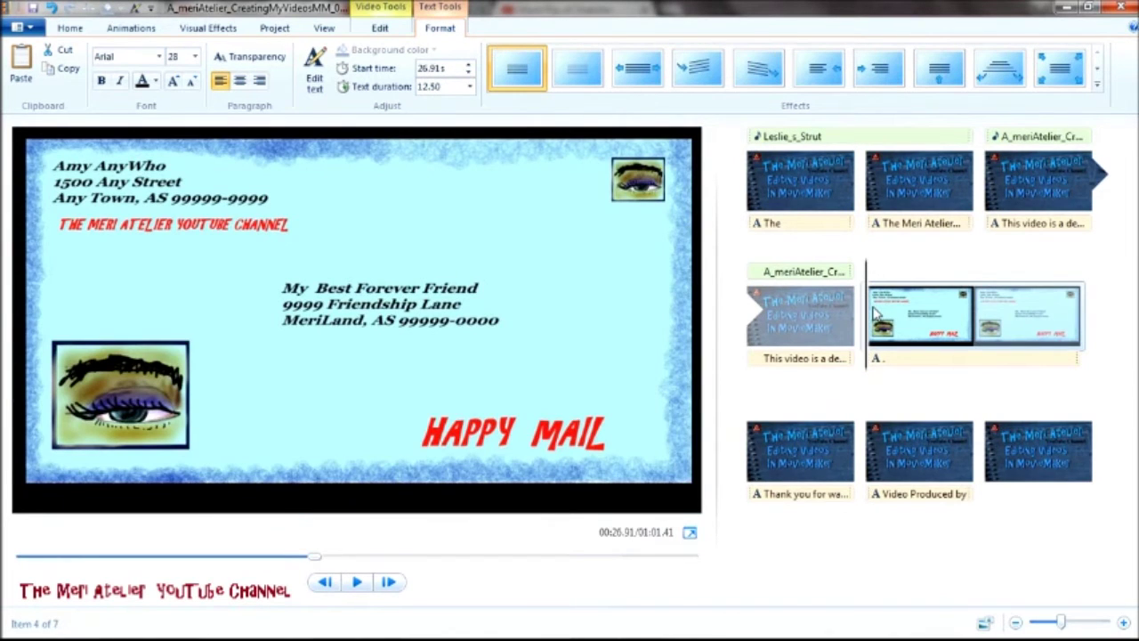
pyautogui.click(23, 61)
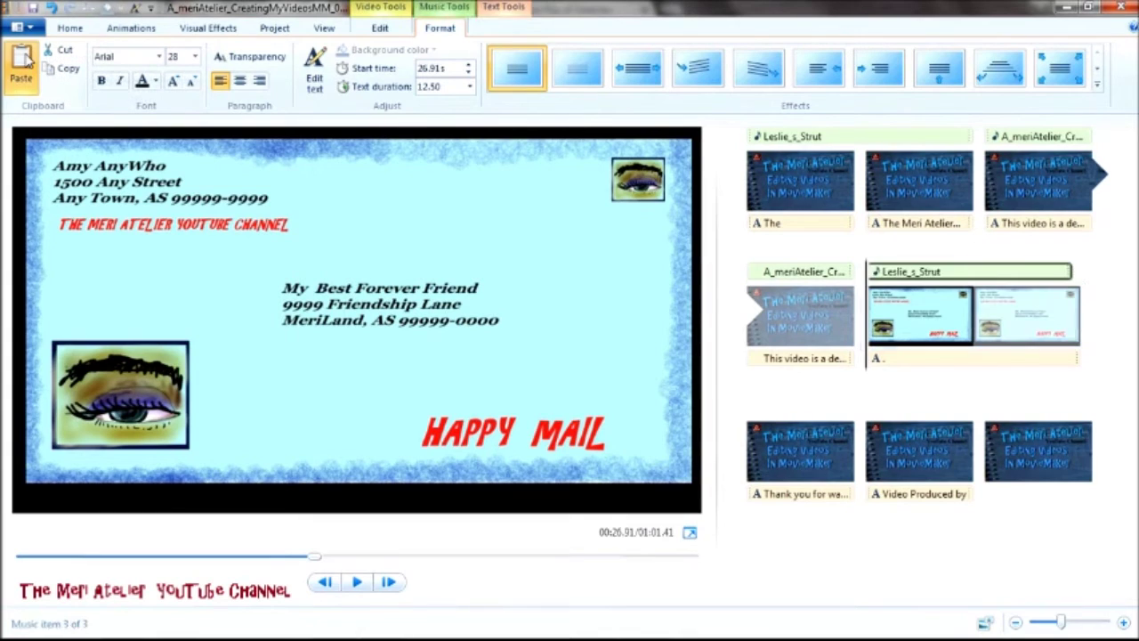
# Extend the pasted Leslie_s_Strut music to its full length, with an end point of 205.14 seconds, and save the project.
pyautogui.click(444, 28)
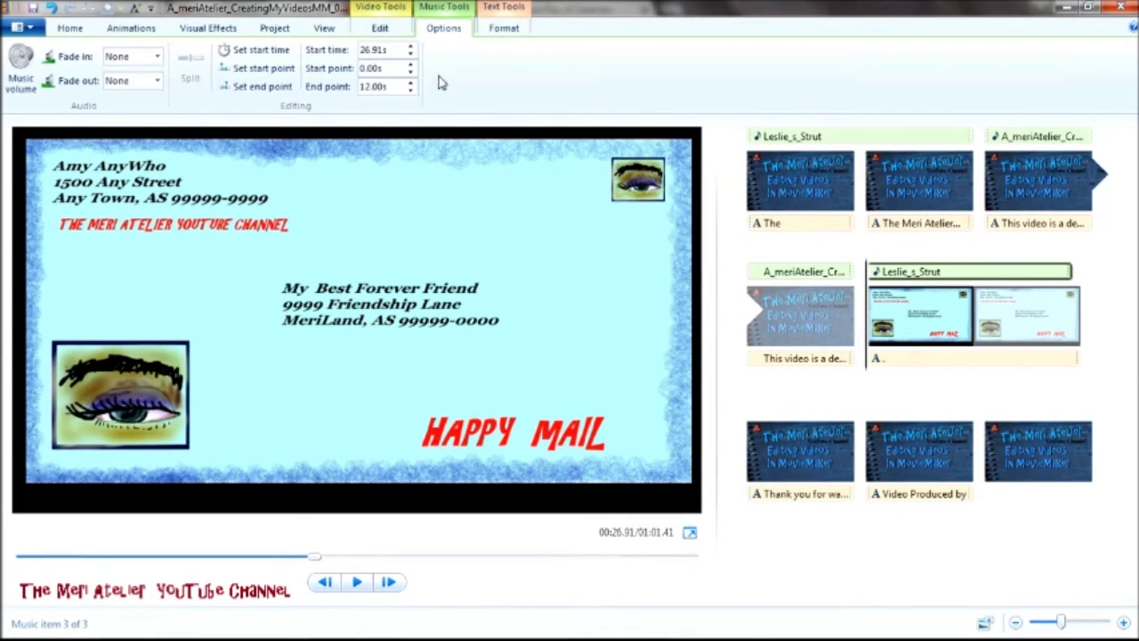
pyautogui.click(394, 87)
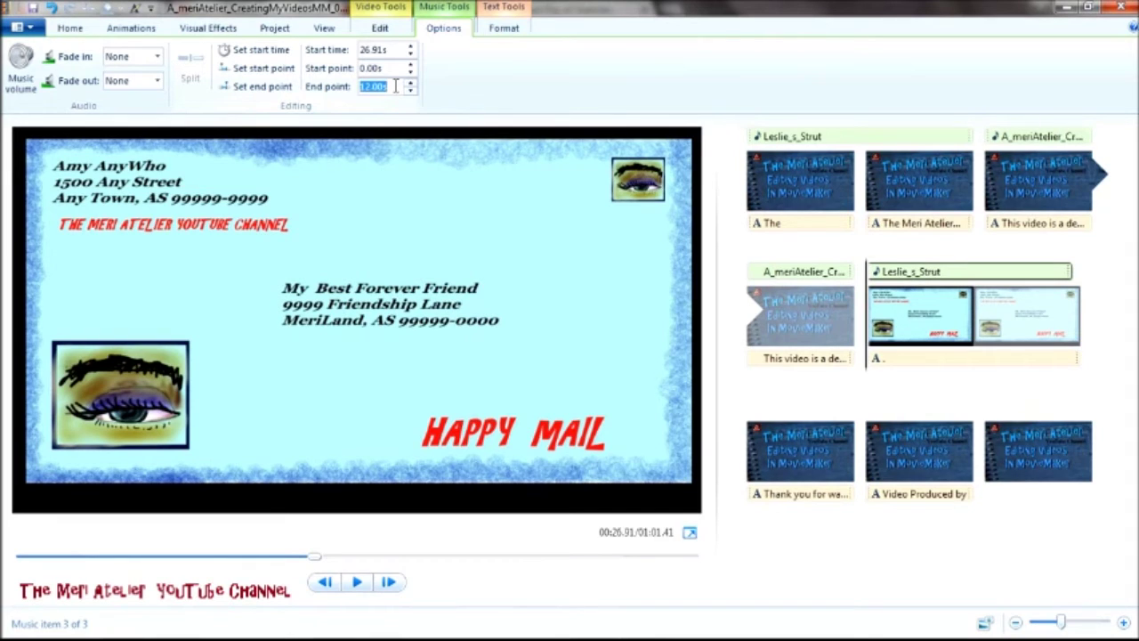
pyautogui.write('99')
pyautogui.press('Return')
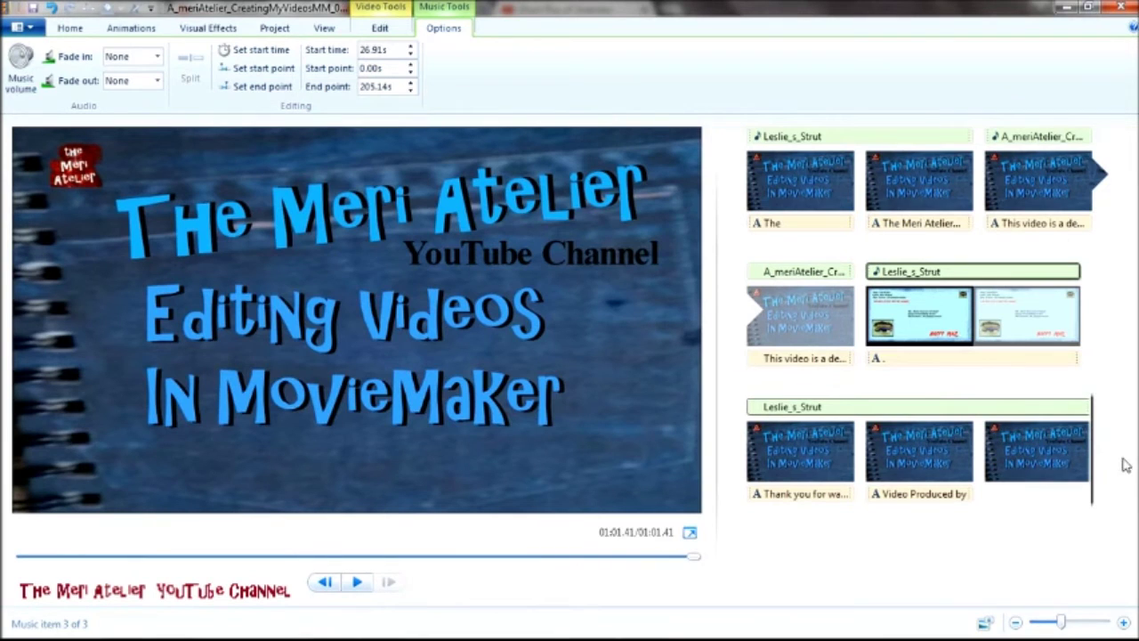
pyautogui.click(23, 27)
pyautogui.click(64, 130)
# Preview the movie full screen from the beginning, return to the editor and pause playback at the start of the third clip.
pyautogui.click(783, 190)
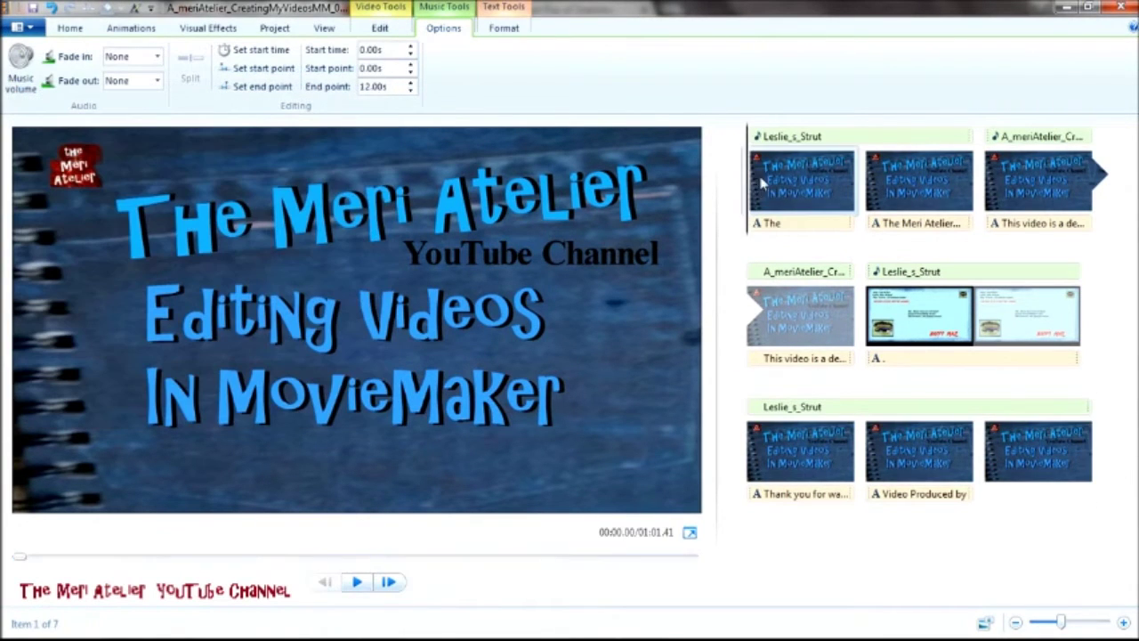
pyautogui.click(322, 29)
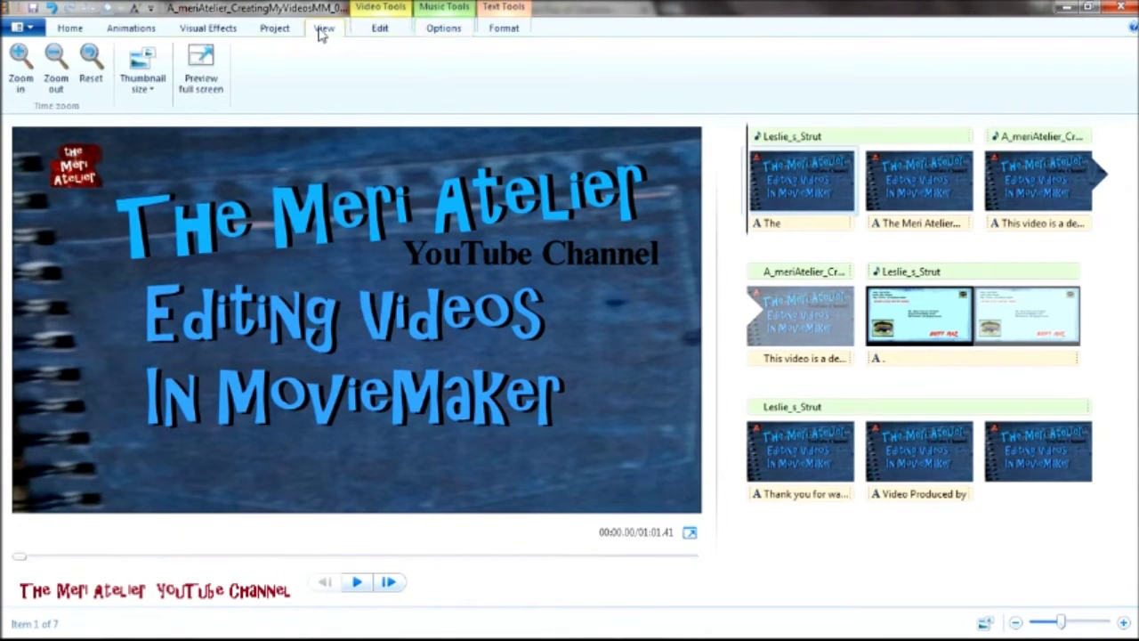
pyautogui.click(198, 76)
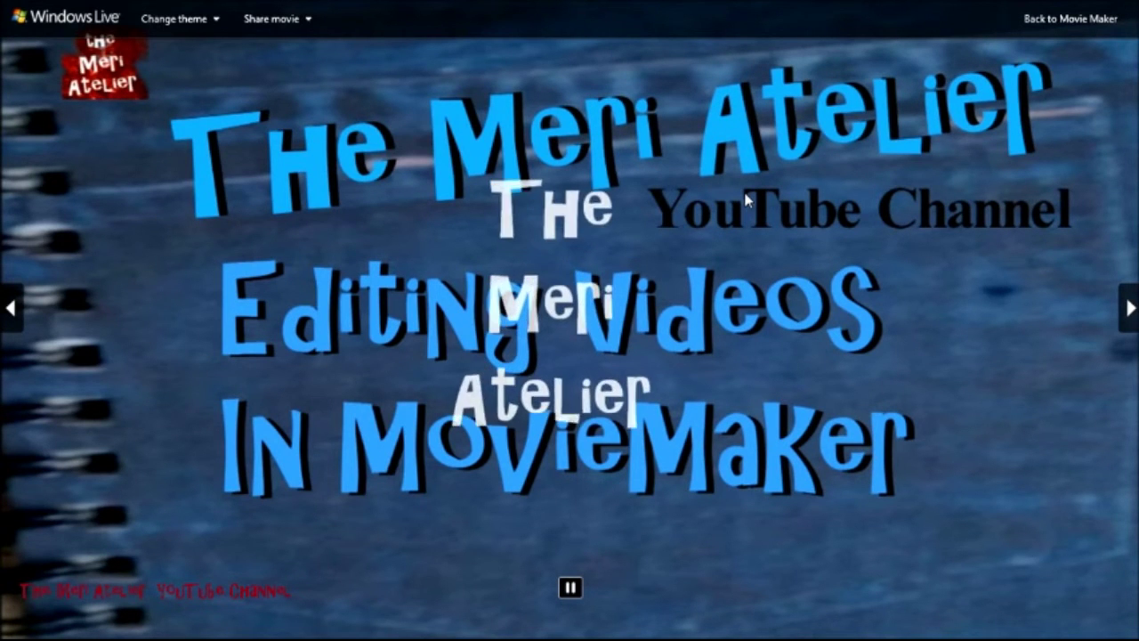
pyautogui.moveTo(751, 229)
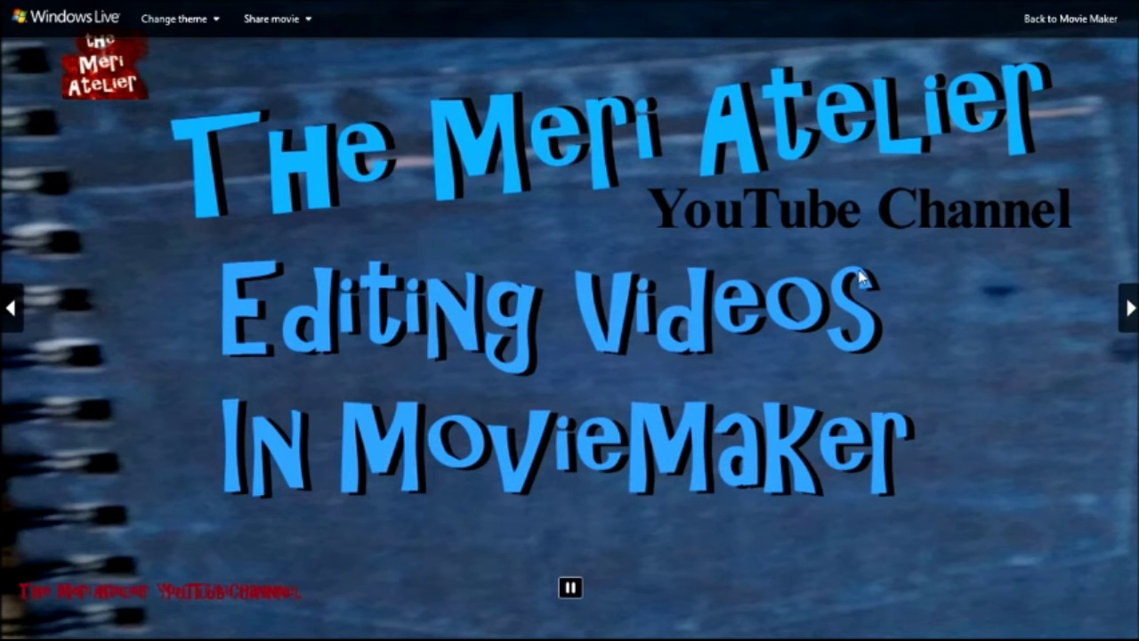
pyautogui.click(1052, 20)
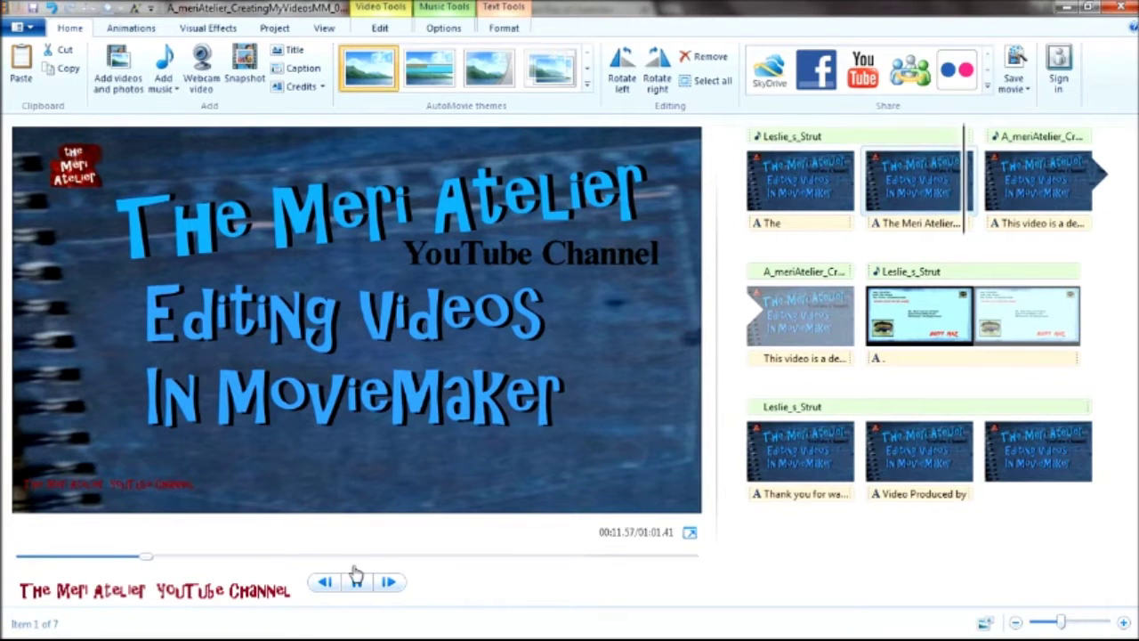
pyautogui.click(357, 582)
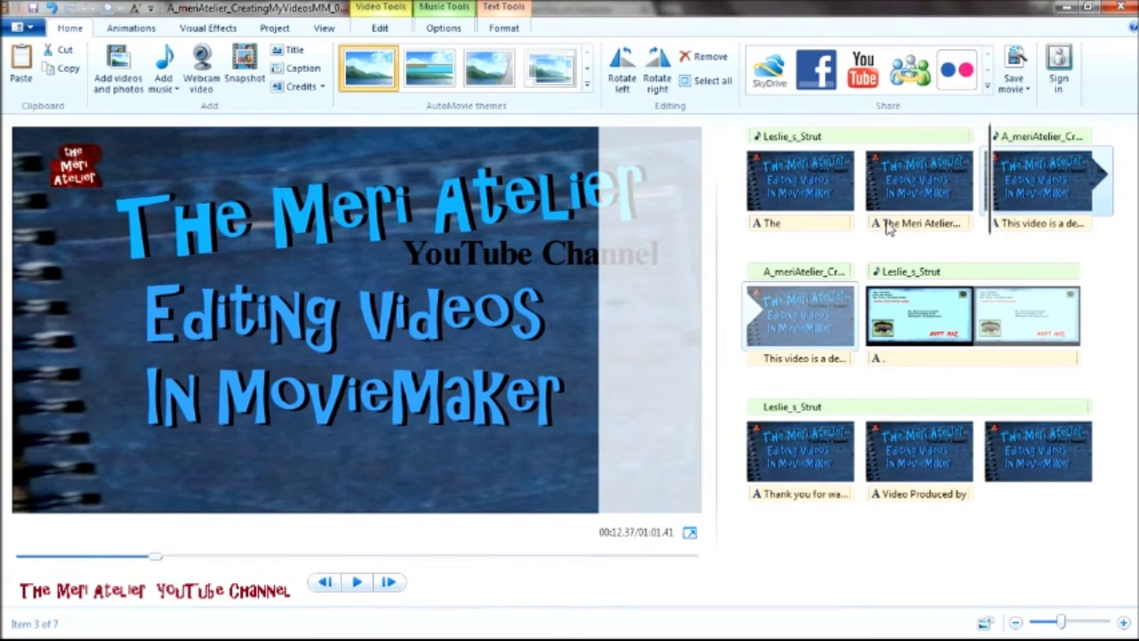
# Remove the captions from the second clip onward, including "The Meri Atelier YouTube Channel", keeping only the first clip's "The" caption.
pyautogui.click(887, 228)
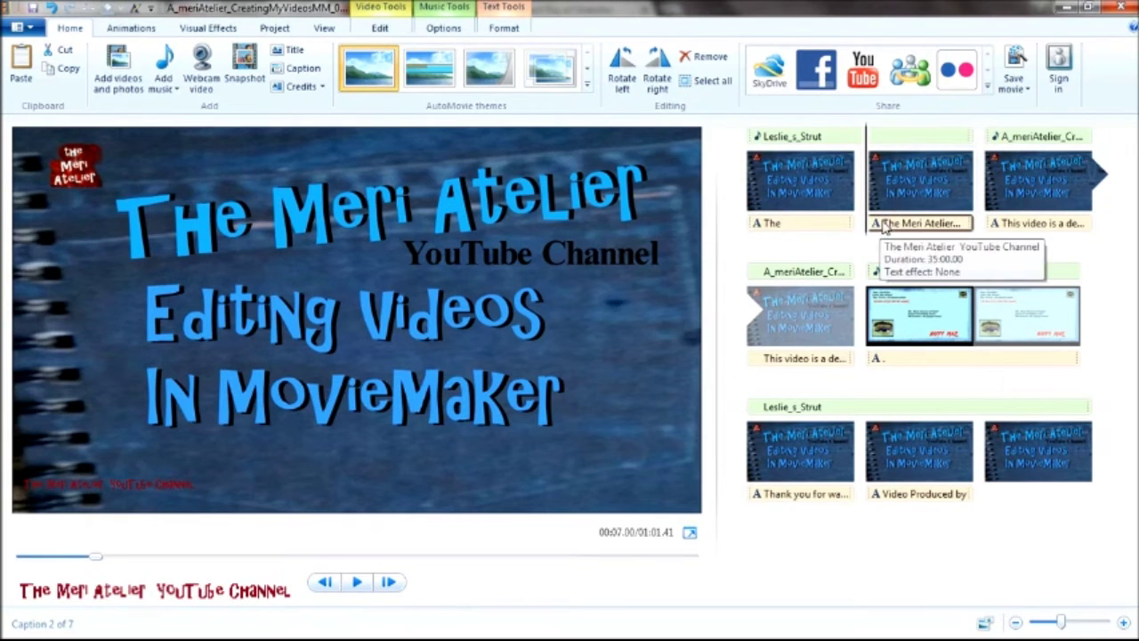
pyautogui.moveTo(882, 229)
pyautogui.mouseDown()
pyautogui.moveTo(903, 318)
pyautogui.moveTo(914, 239)
pyautogui.moveTo(882, 229)
pyautogui.mouseUp()
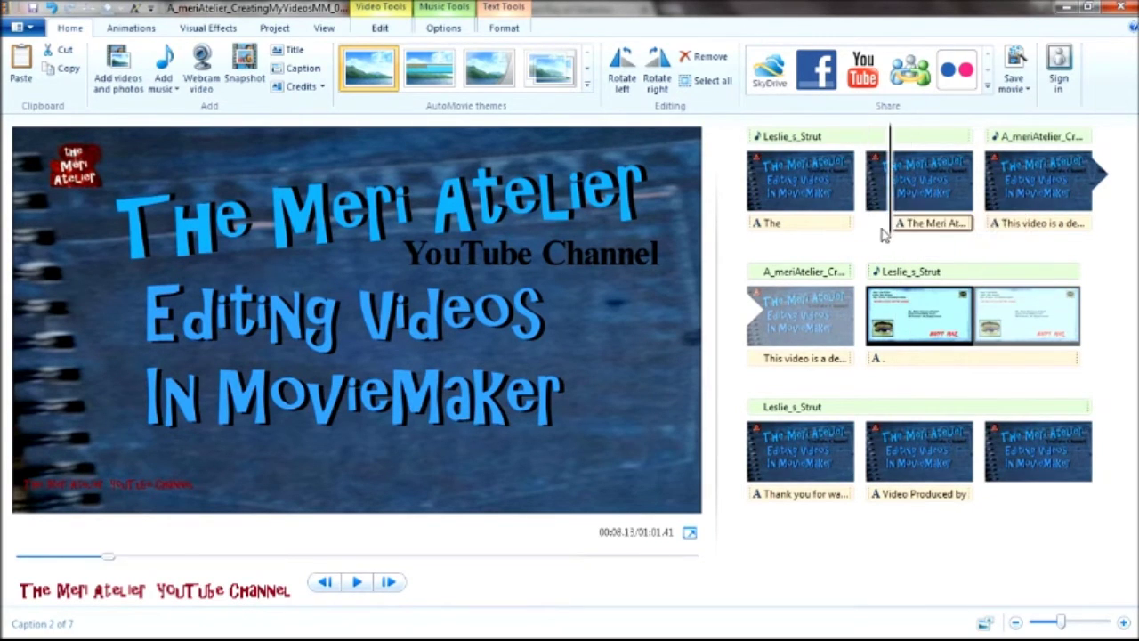
pyautogui.rightClick(910, 228)
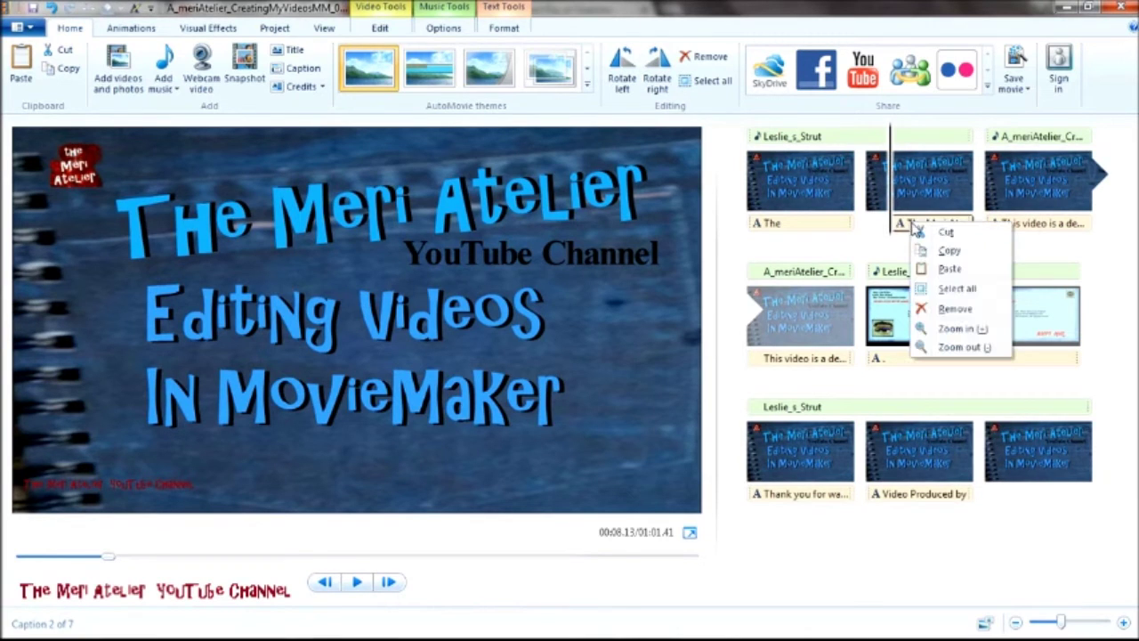
pyautogui.click(955, 307)
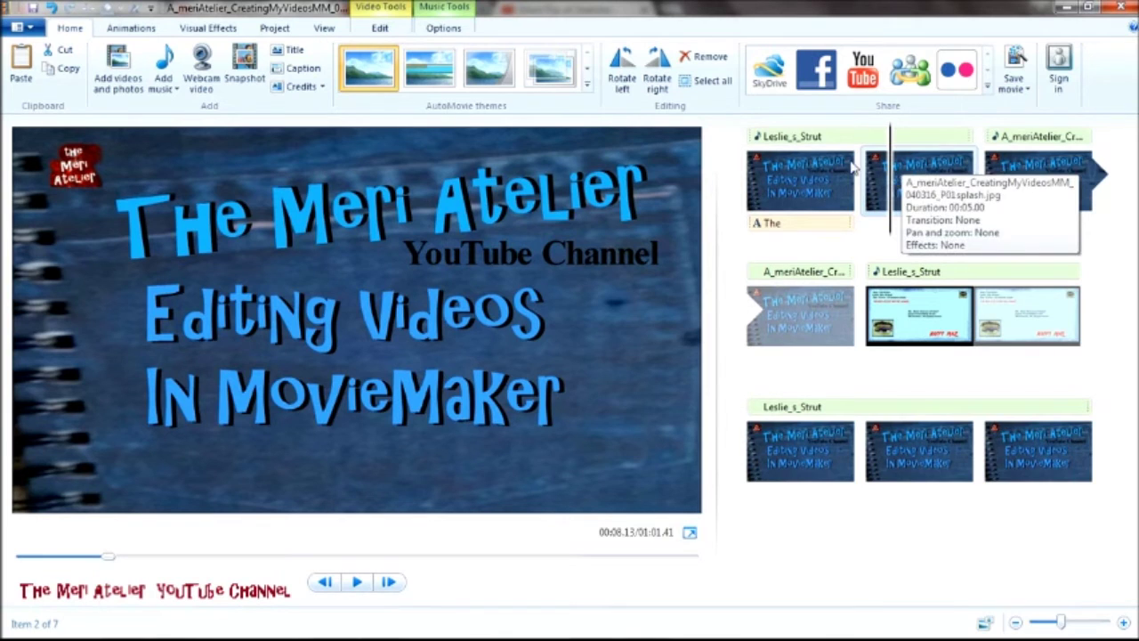
# Play the movie from the beginning in the editor to review the opening clips and the start of the narration.
pyautogui.click(23, 26)
pyautogui.click(492, 270)
pyautogui.click(790, 169)
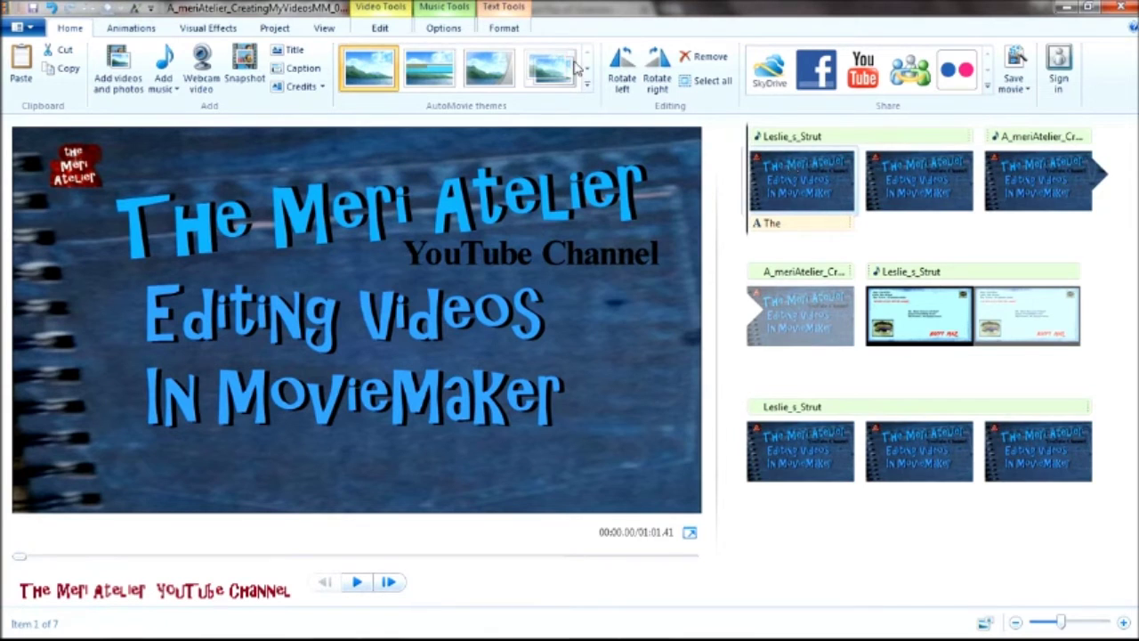
pyautogui.click(24, 27)
pyautogui.click(427, 106)
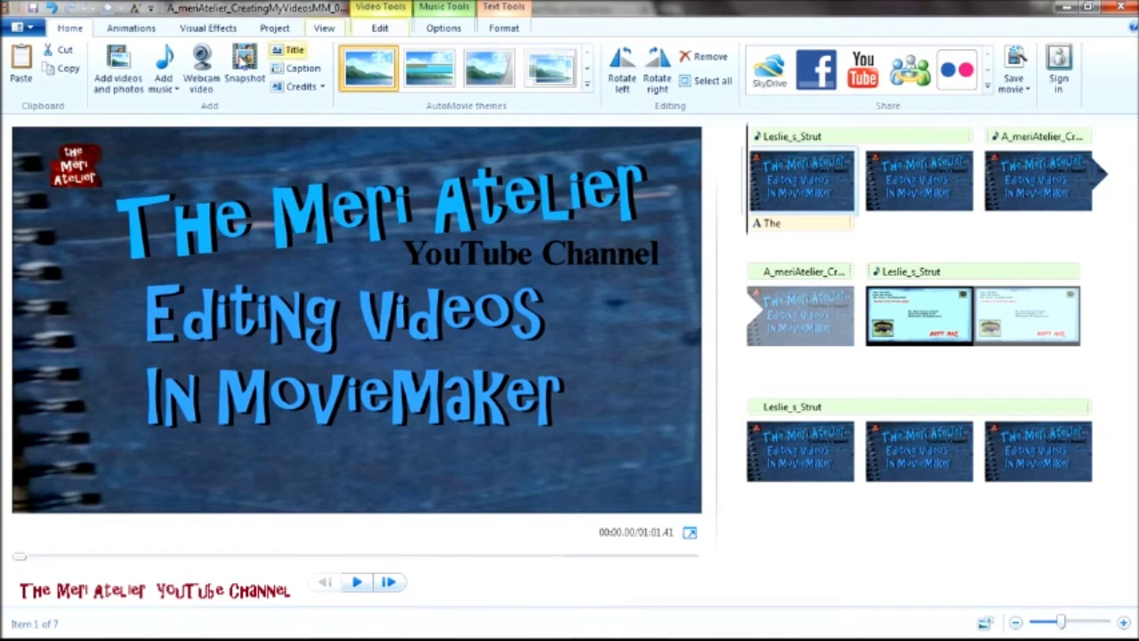
pyautogui.click(359, 583)
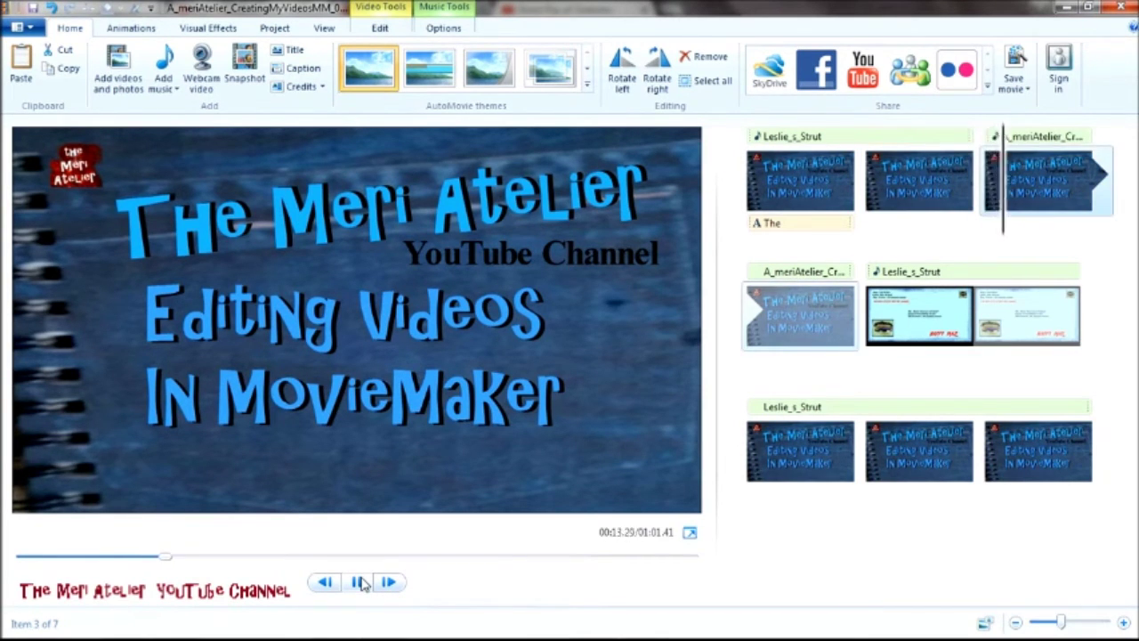
# Pause playback, check the second and third clips, and undo the removal of the captions from the second clip onward.
pyautogui.click(360, 582)
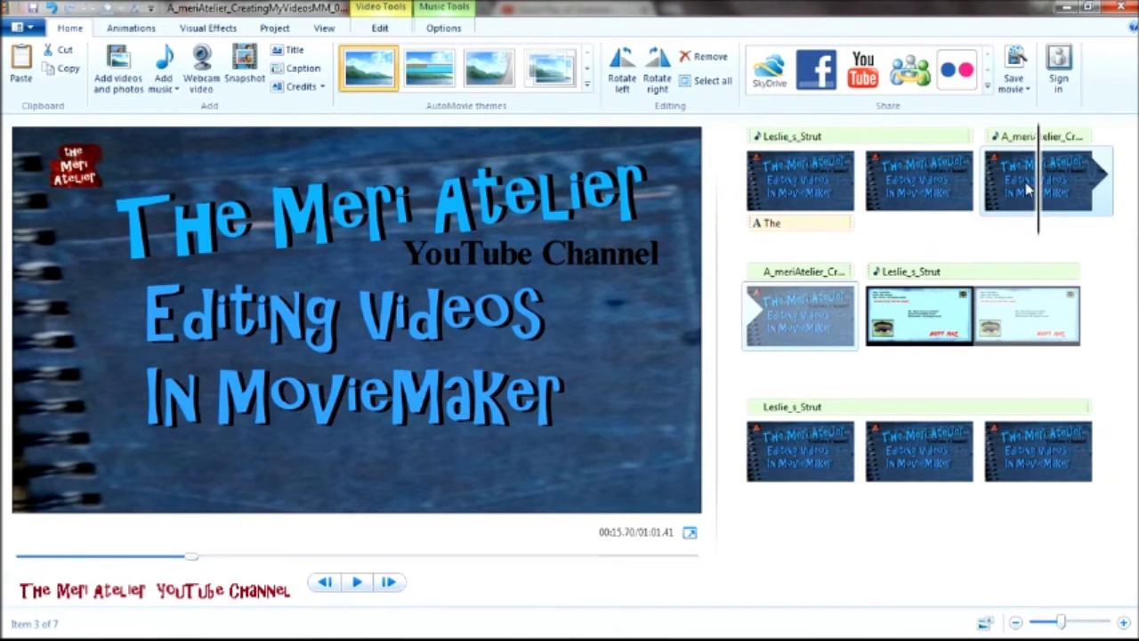
pyautogui.moveTo(1028, 187)
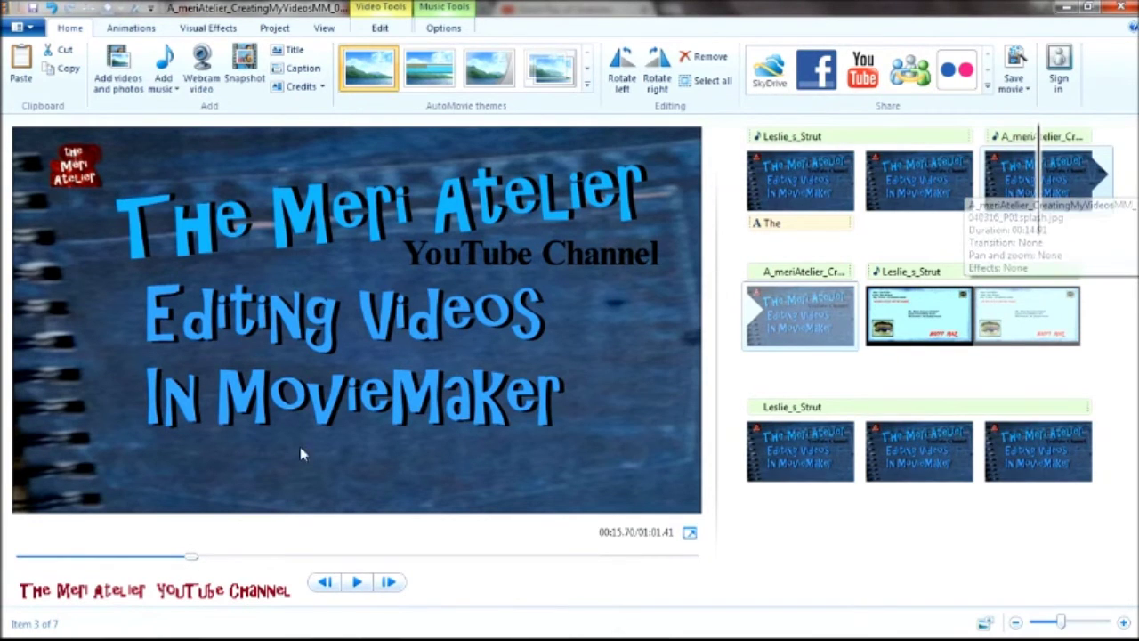
pyautogui.click(905, 195)
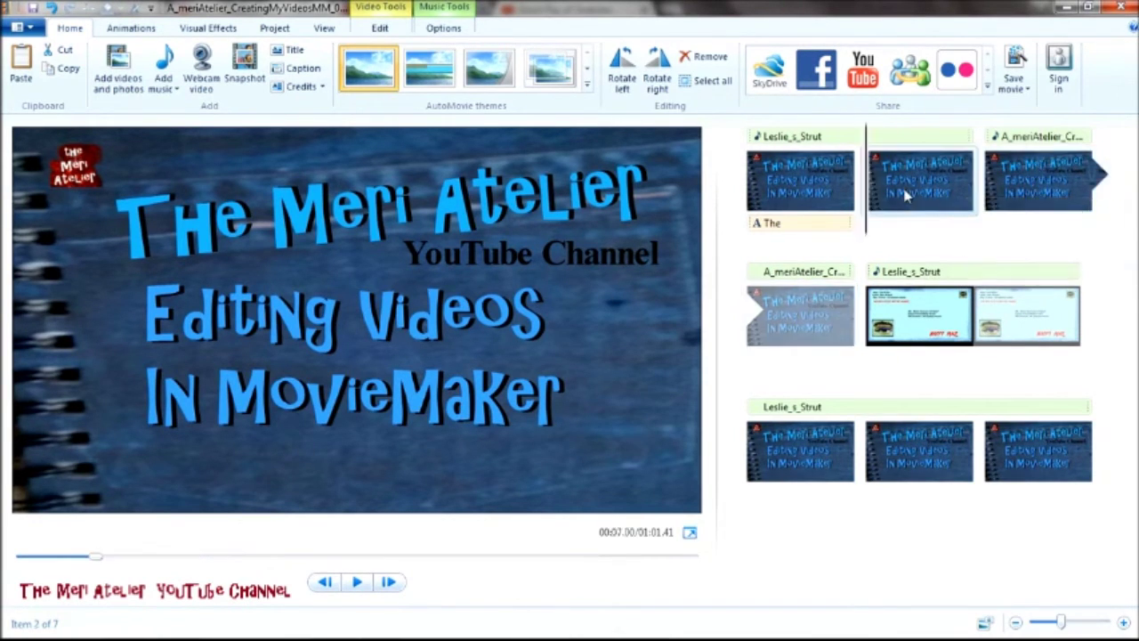
pyautogui.click(1046, 199)
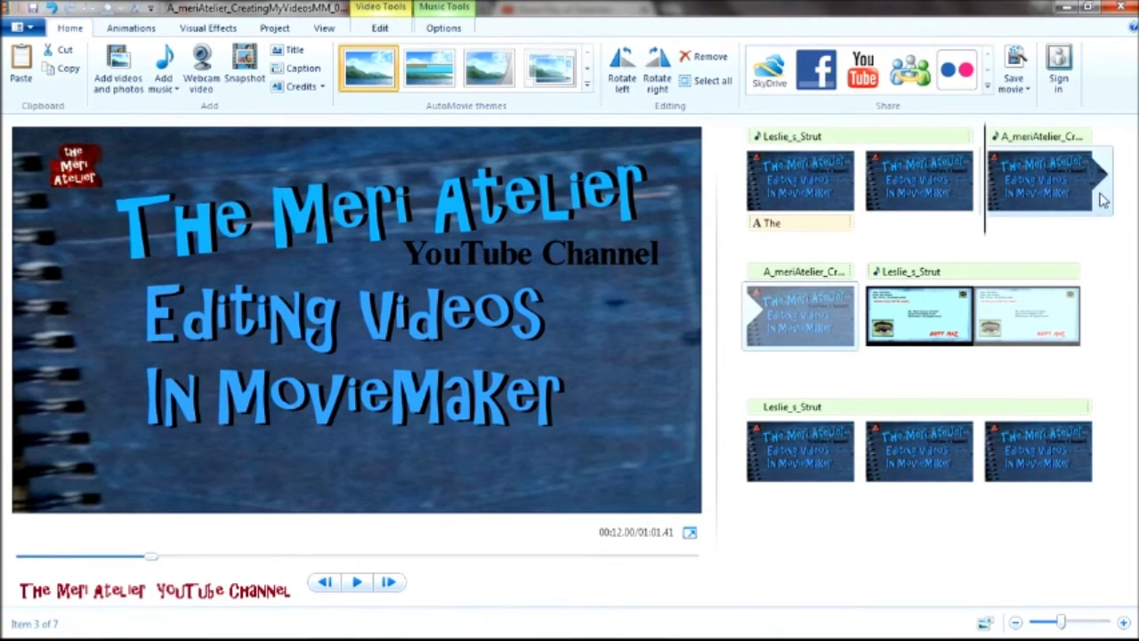
pyautogui.hotkey('ctrl', 'z')
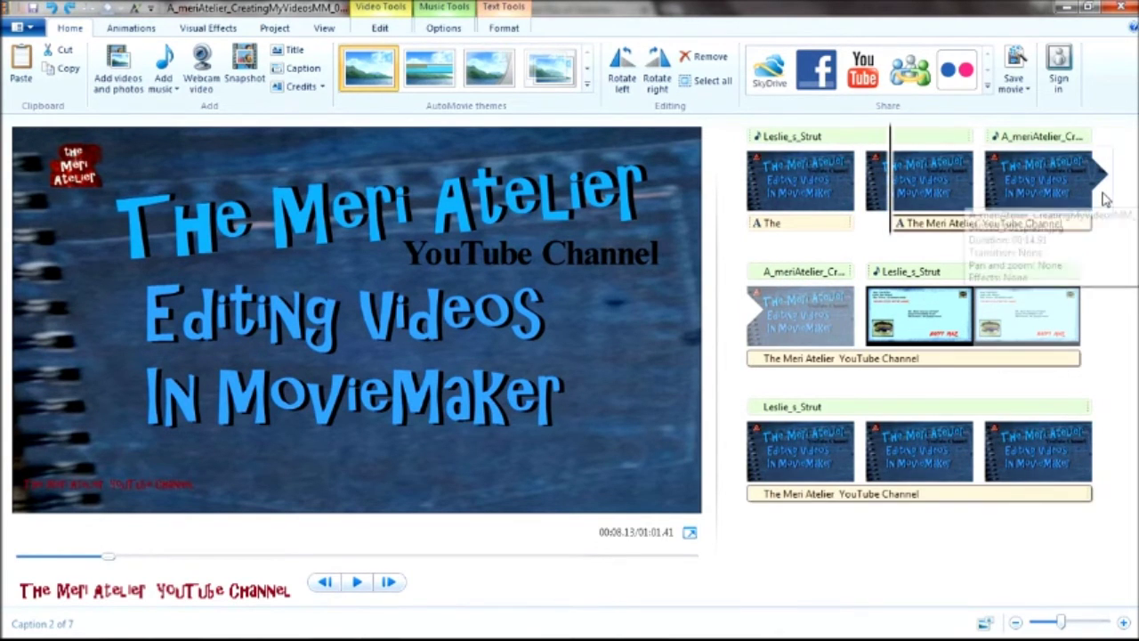
pyautogui.hotkey('ctrl', 'z')
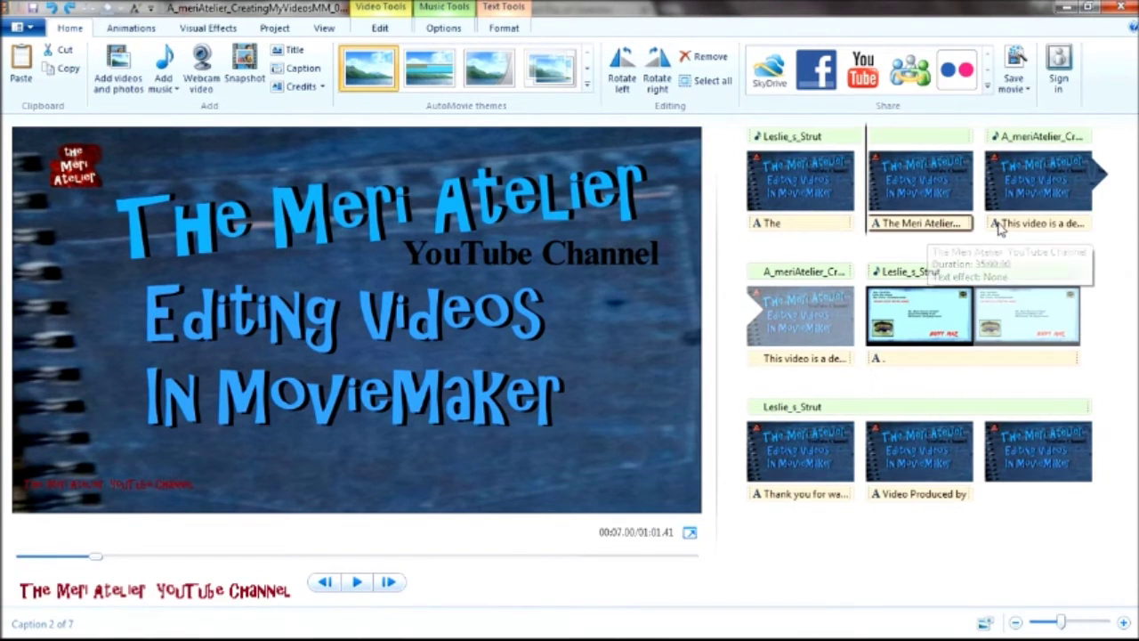
# Try removing the channel caption under the second clip and undo the removal.
pyautogui.rightClick(886, 226)
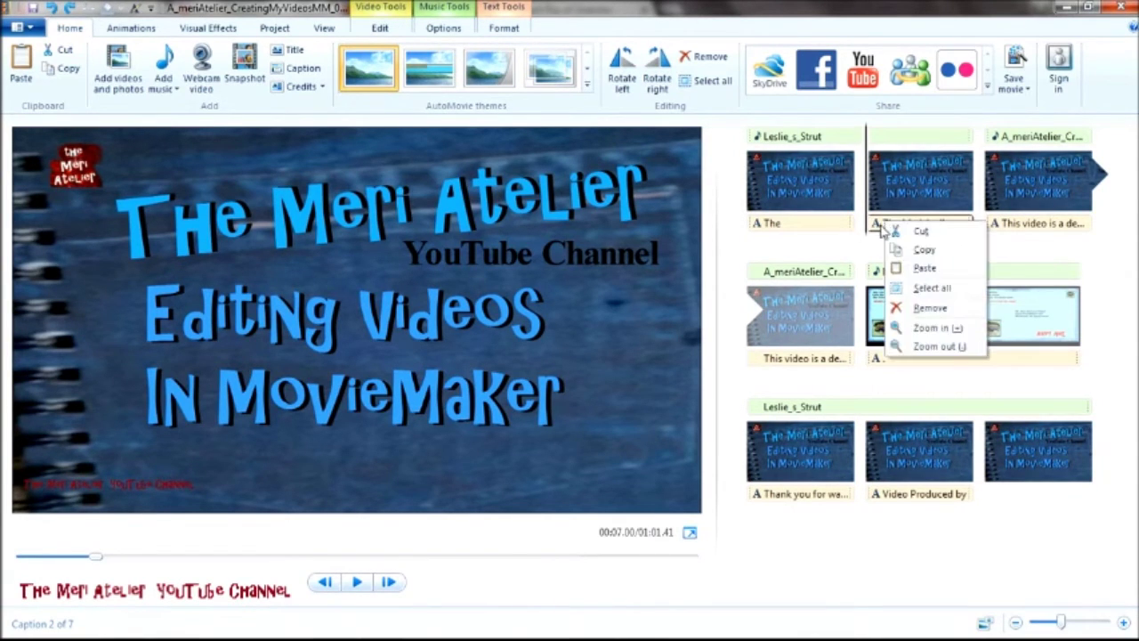
pyautogui.click(930, 308)
pyautogui.hotkey('ctrl', 'z')
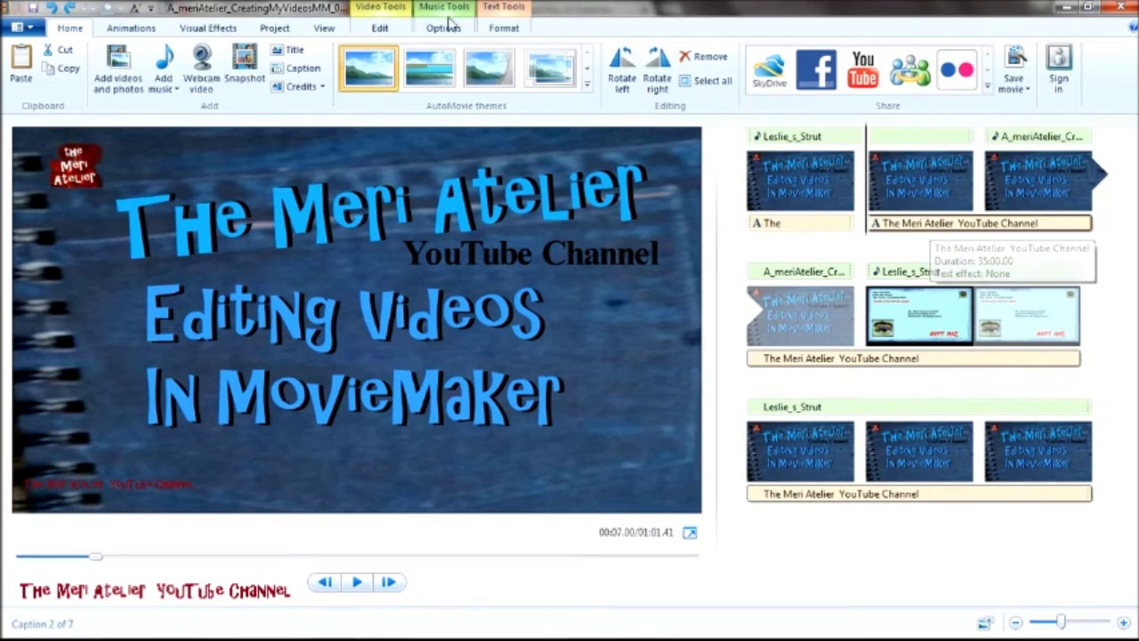
# Set the text duration of the second clip's "The Meri Atelier YouTube Channel" caption to 2.00 seconds.
pyautogui.click(504, 9)
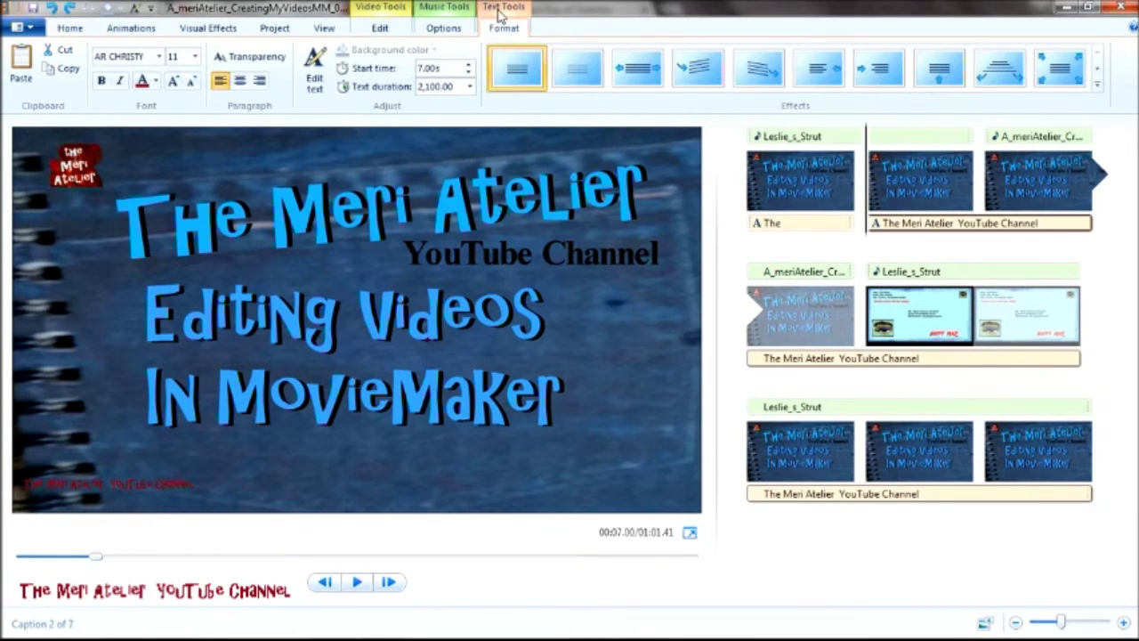
pyautogui.click(470, 86)
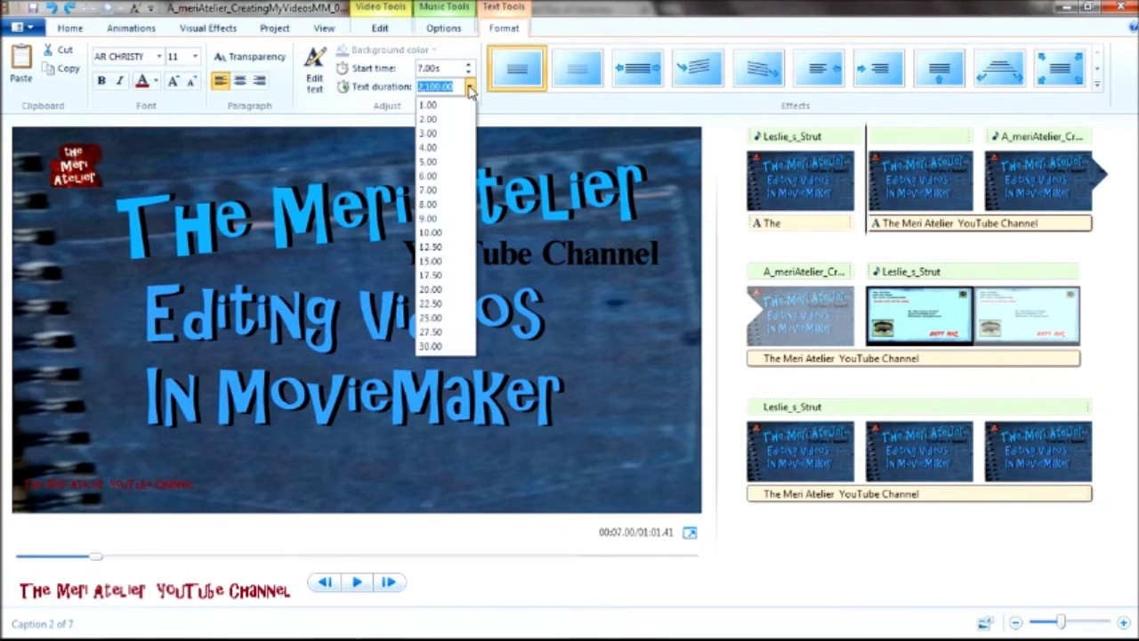
pyautogui.click(429, 133)
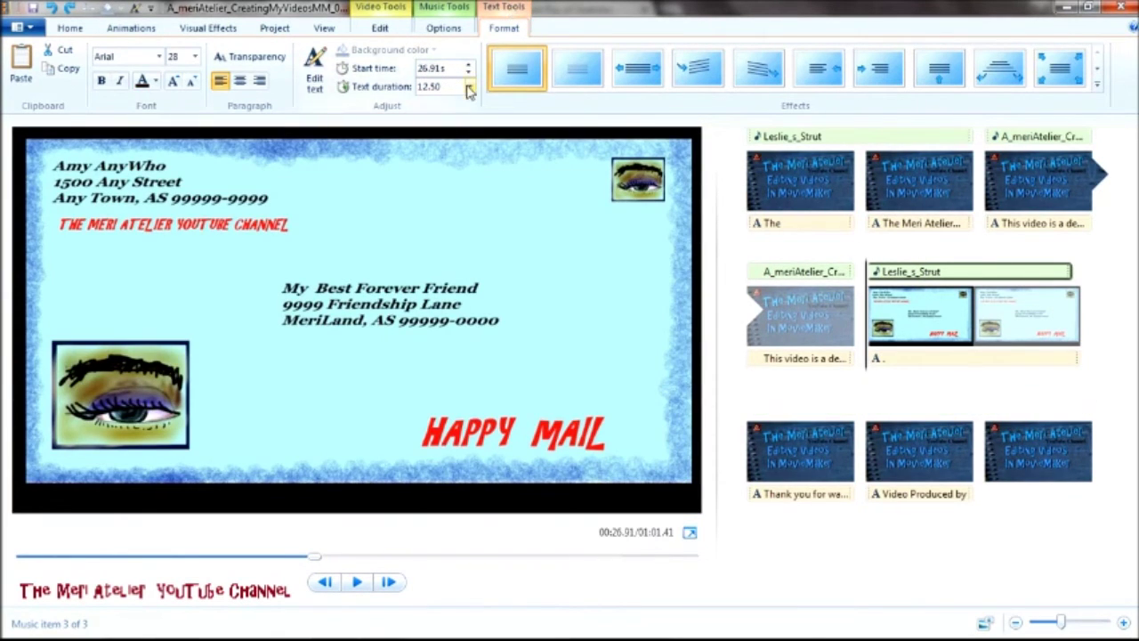
pyautogui.click(916, 223)
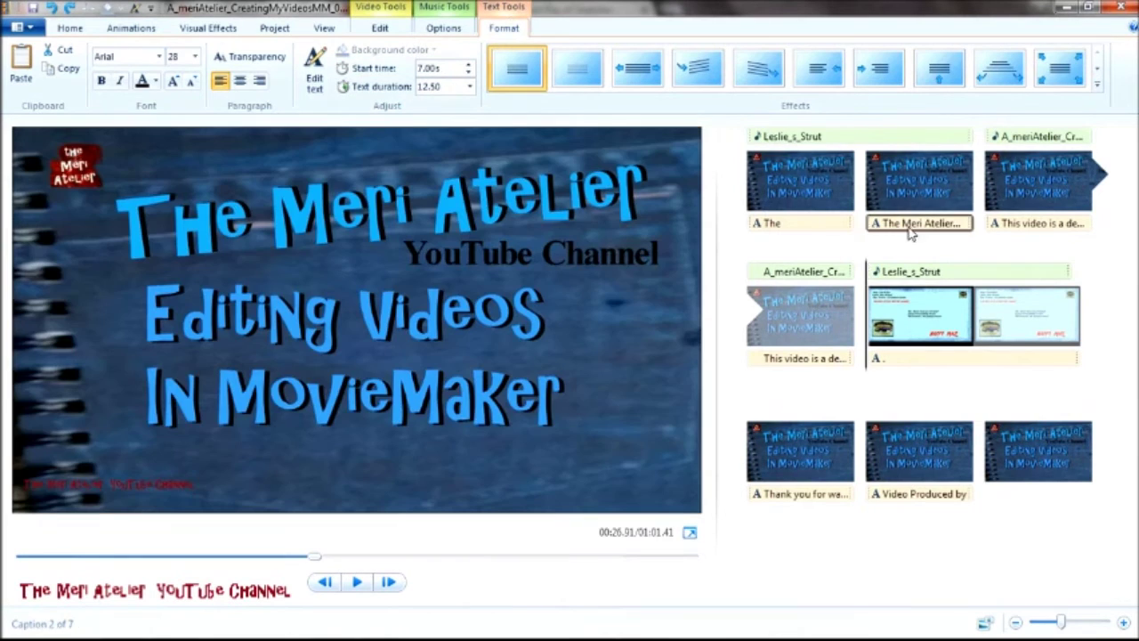
pyautogui.click(471, 86)
pyautogui.click(436, 114)
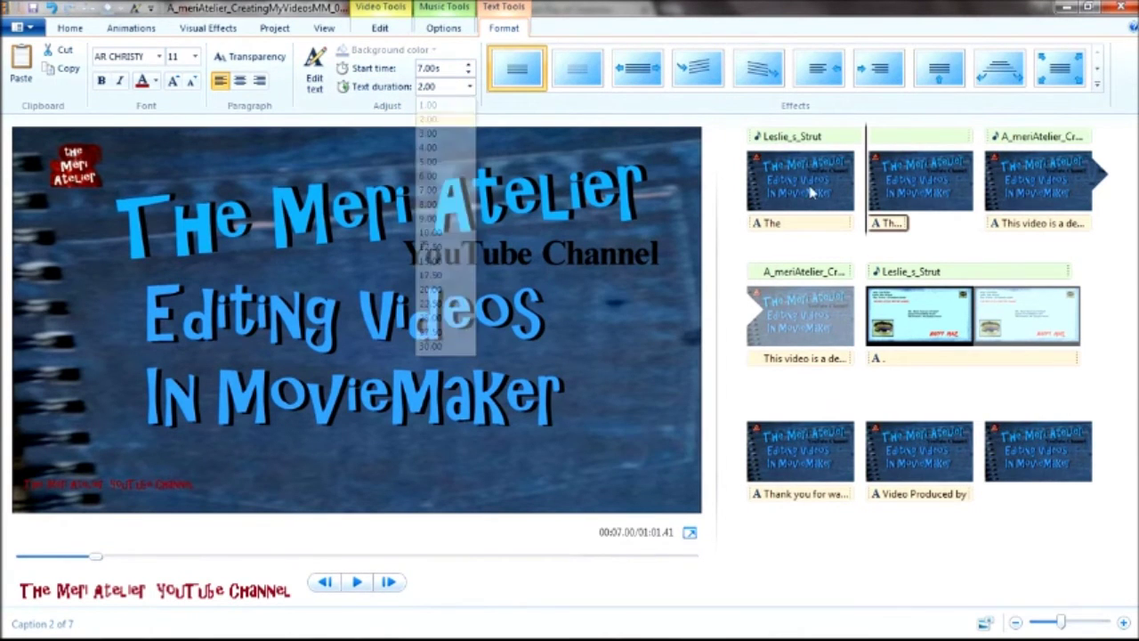
# Remove the shortened channel caption from the second clip, keeping the captions on the other clips.
pyautogui.rightClick(892, 228)
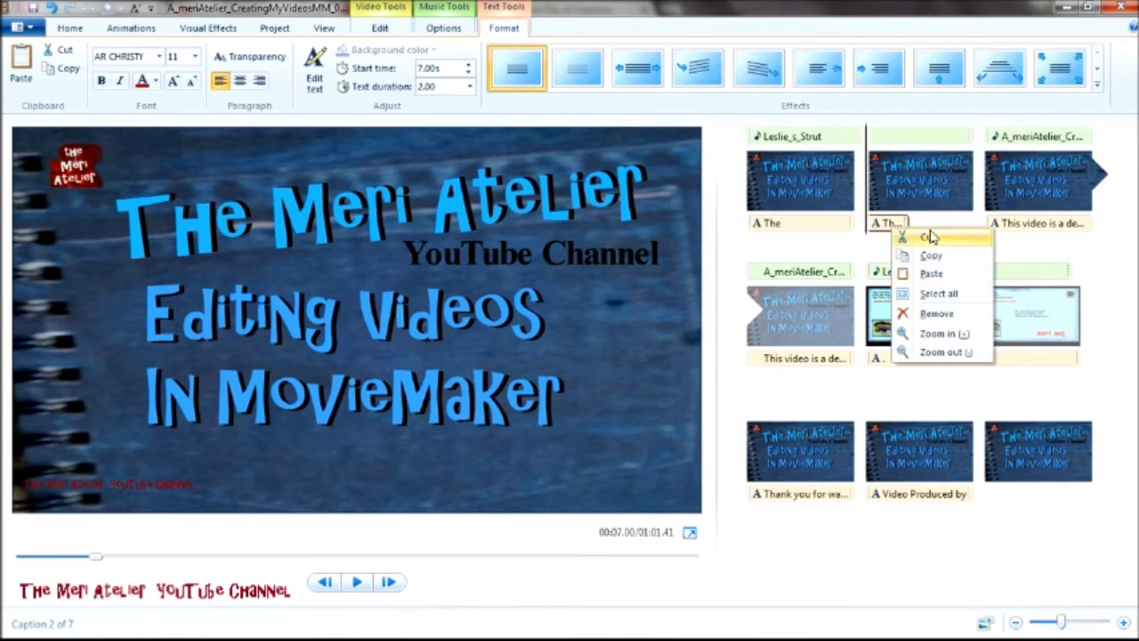
pyautogui.click(936, 313)
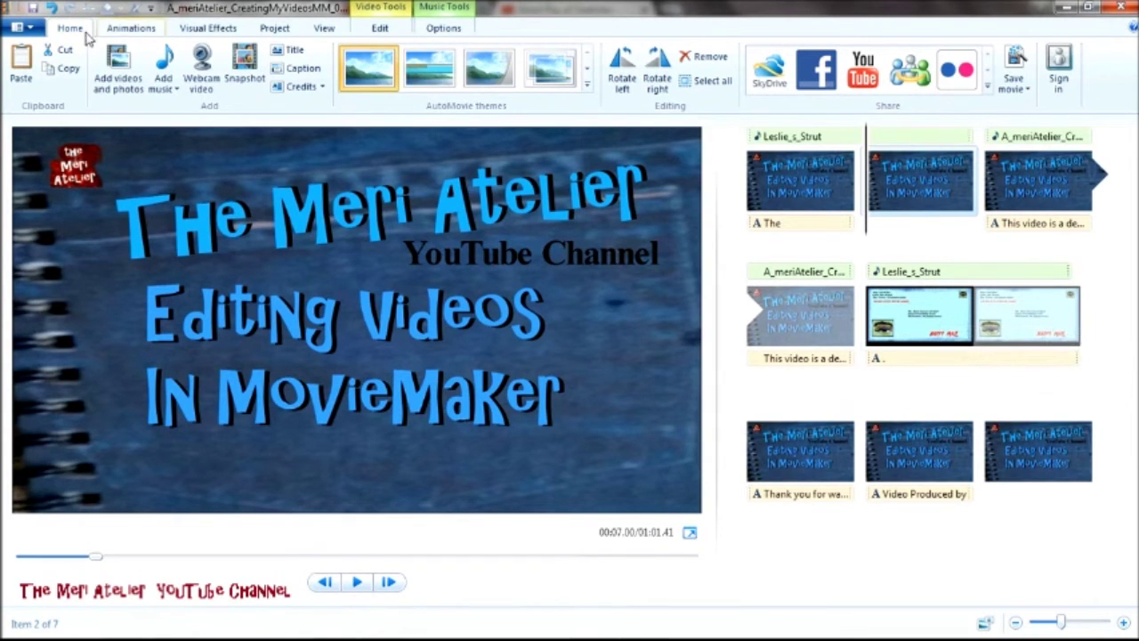
pyautogui.click(31, 32)
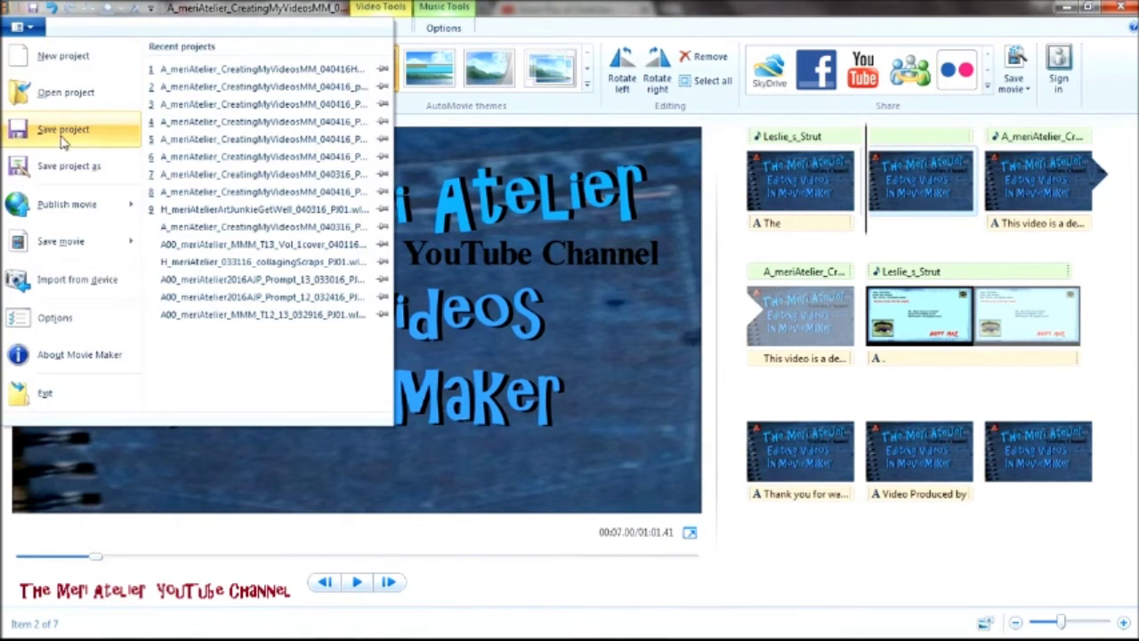
pyautogui.press('Escape')
# Preview the movie from the first clip into the third and complete the "Part 4" heading in the third clip's caption.
pyautogui.click(774, 184)
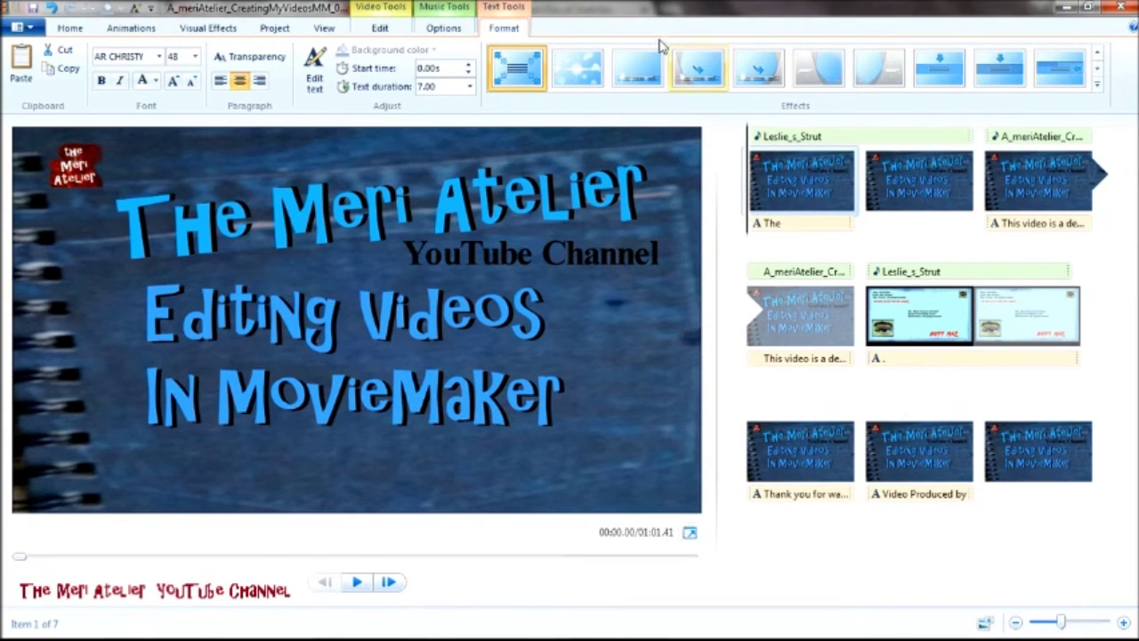
pyautogui.click(359, 583)
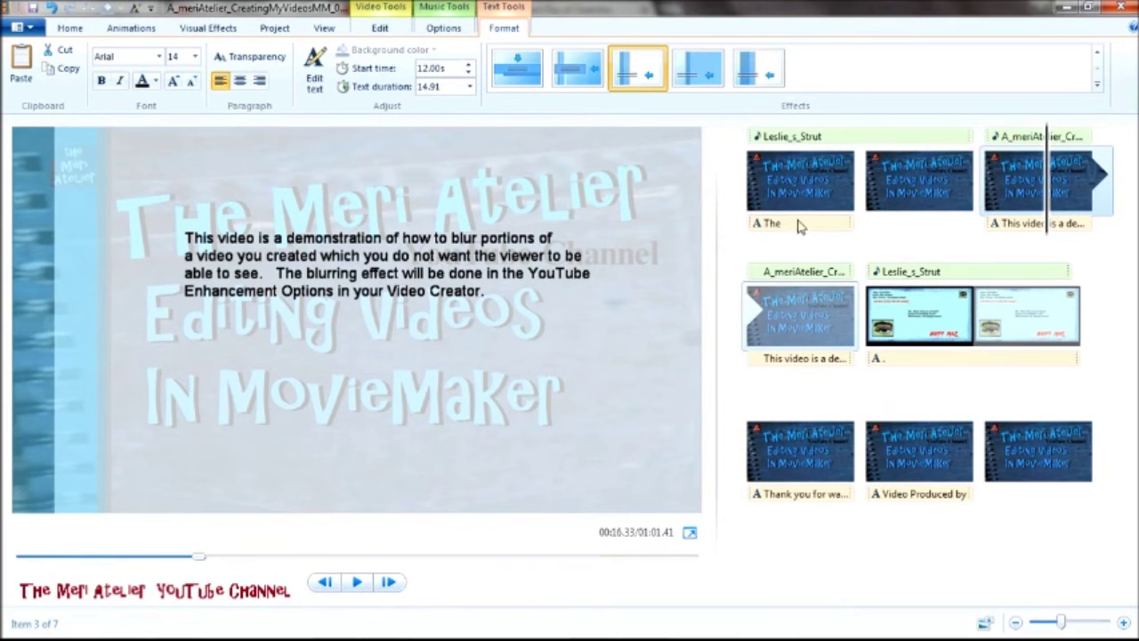
pyautogui.click(467, 255)
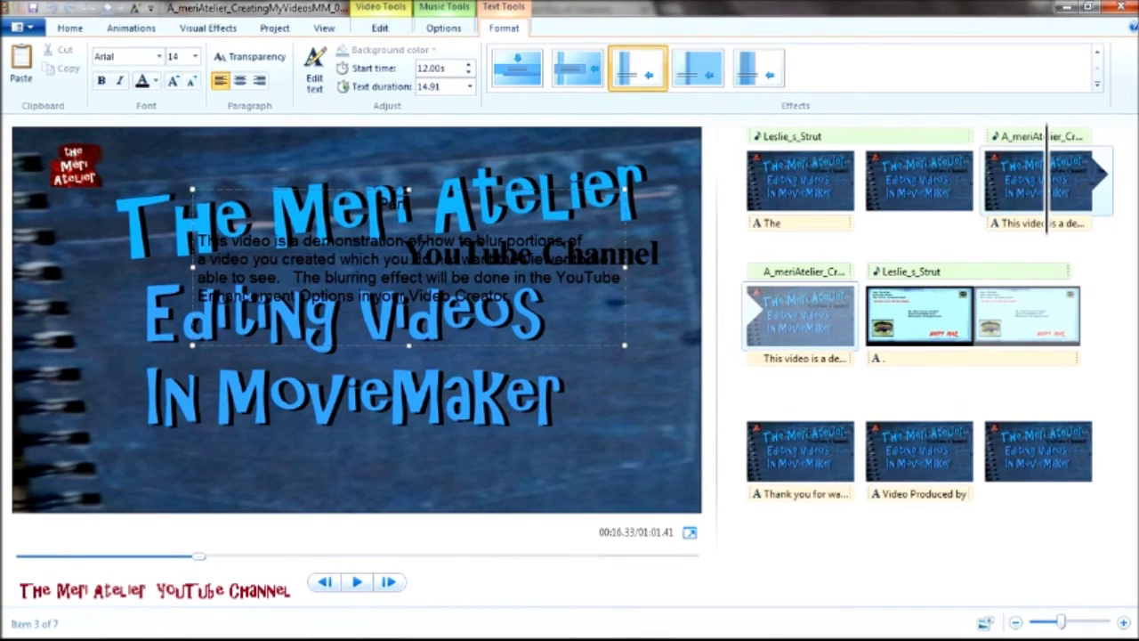
pyautogui.write('4')
# Try white for the third clip's caption text and return it to black.
pyautogui.click(153, 81)
pyautogui.click(143, 127)
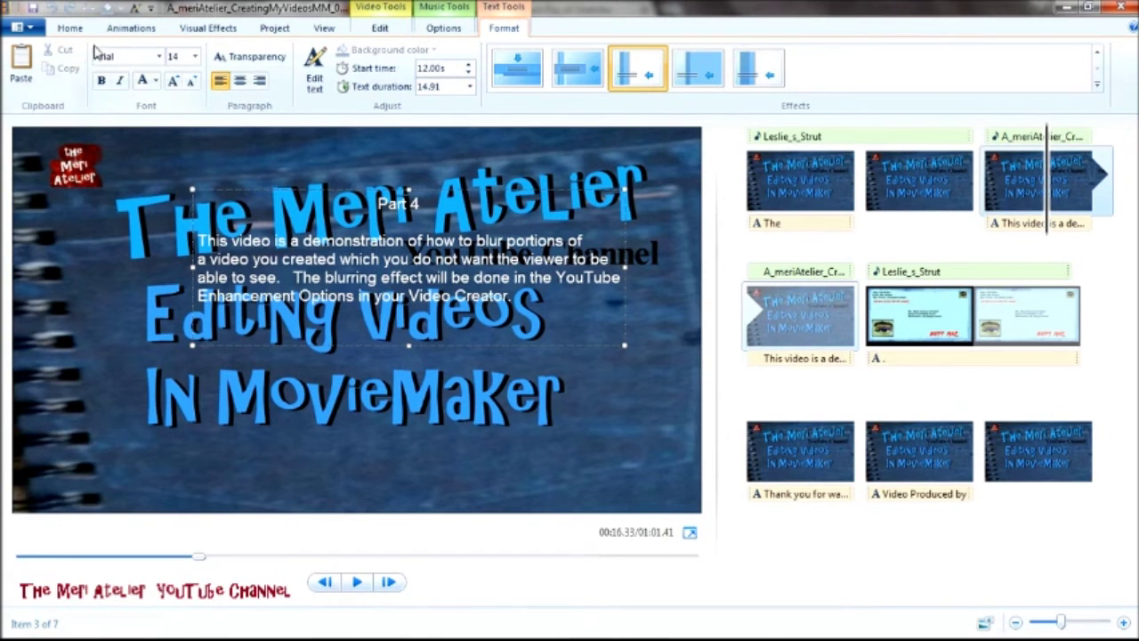
pyautogui.click(155, 81)
pyautogui.click(160, 103)
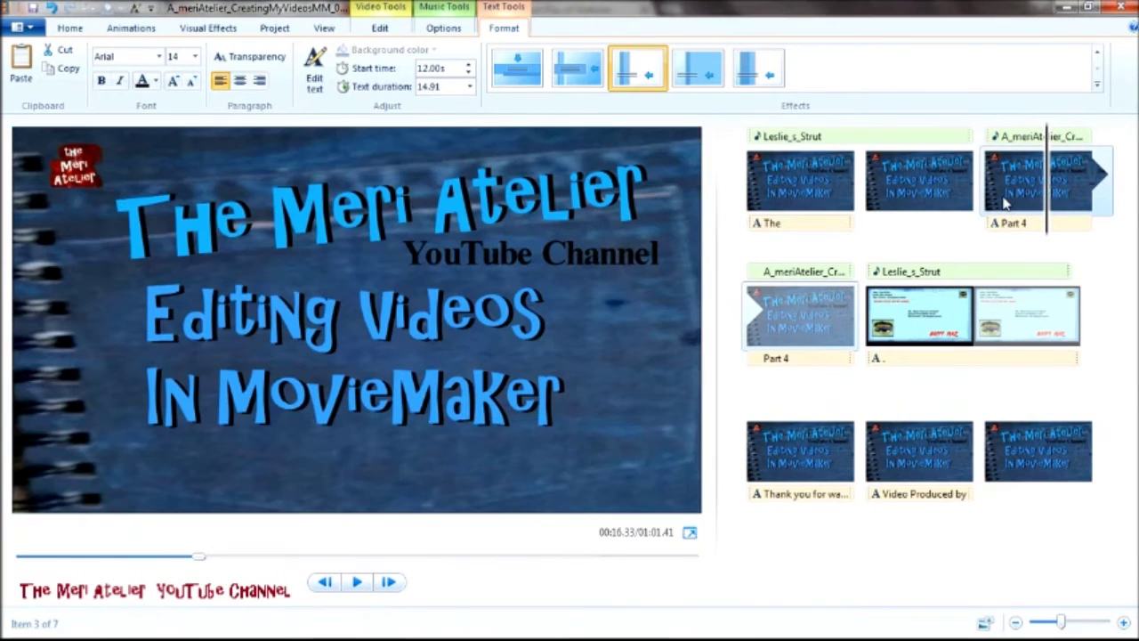
# Extend the last Leslie_s_Strut music to an end point of 99.00 seconds and save the project.
pyautogui.click(357, 583)
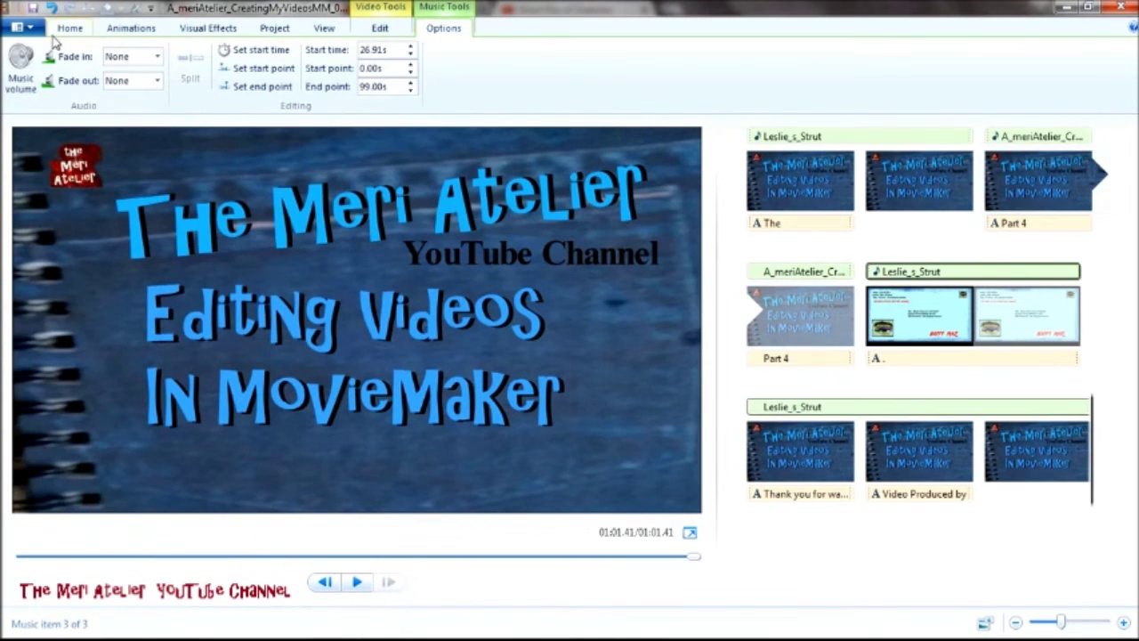
pyautogui.click(27, 28)
pyautogui.click(53, 130)
# Play the happy mail envelope clip briefly, pause it and examine the sender and recipient address lines meant for blurring.
pyautogui.click(899, 331)
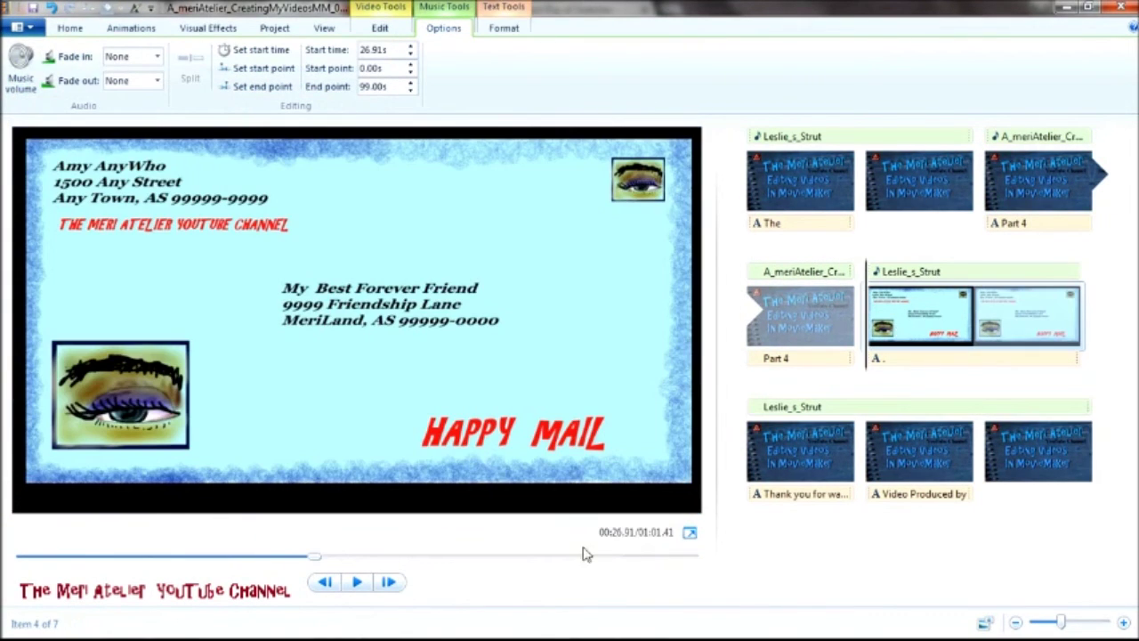
pyautogui.click(372, 587)
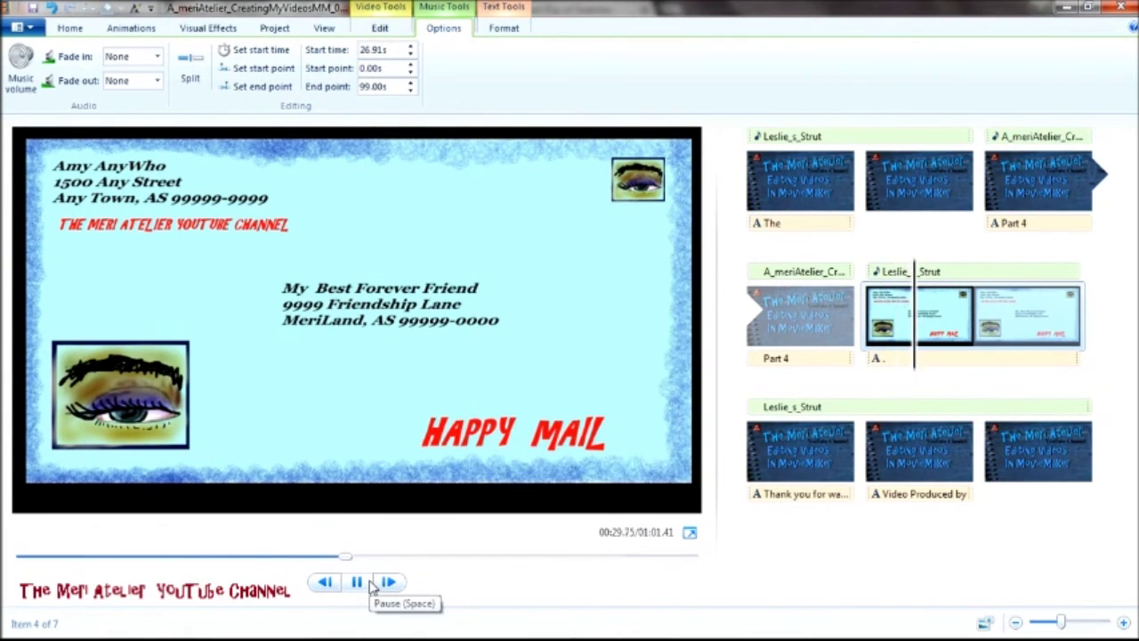
pyautogui.click(368, 586)
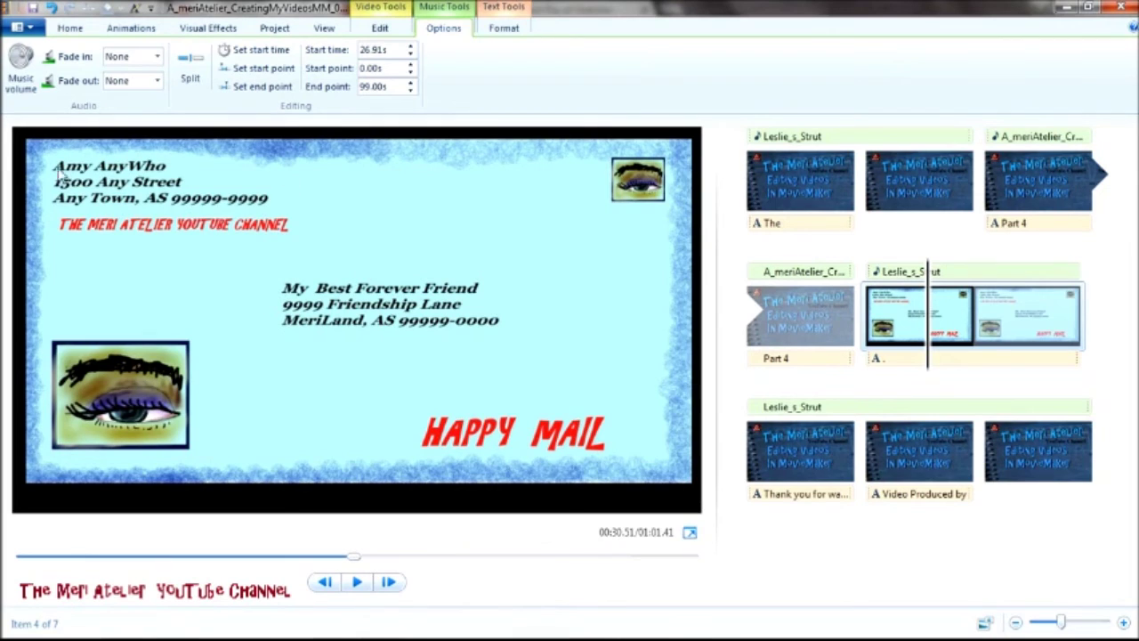
pyautogui.click(74, 196)
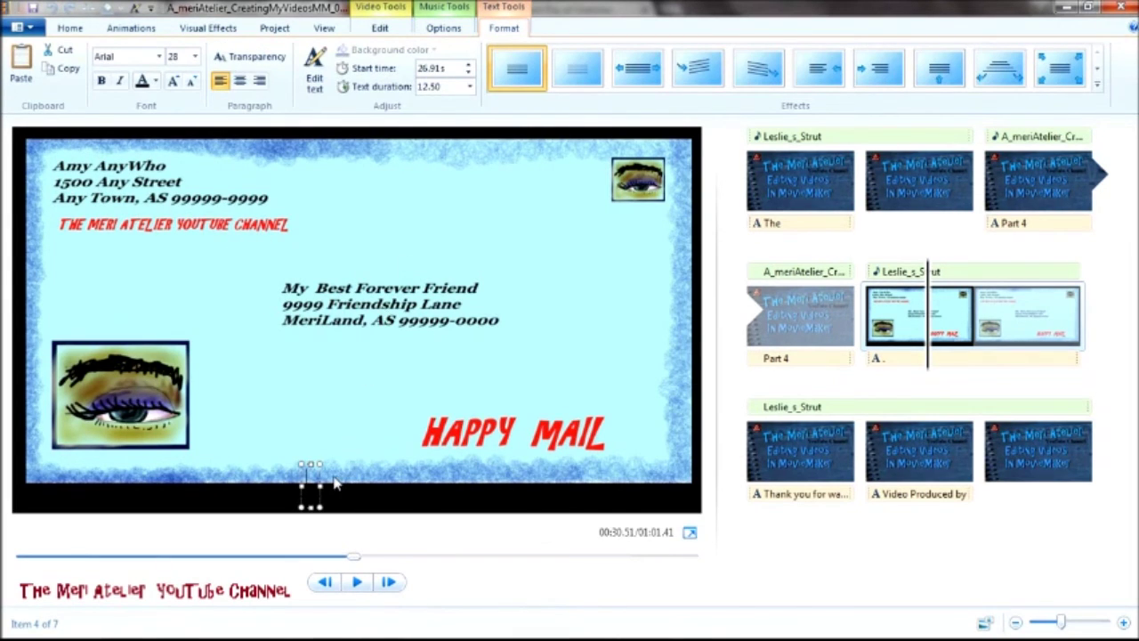
pyautogui.click(384, 298)
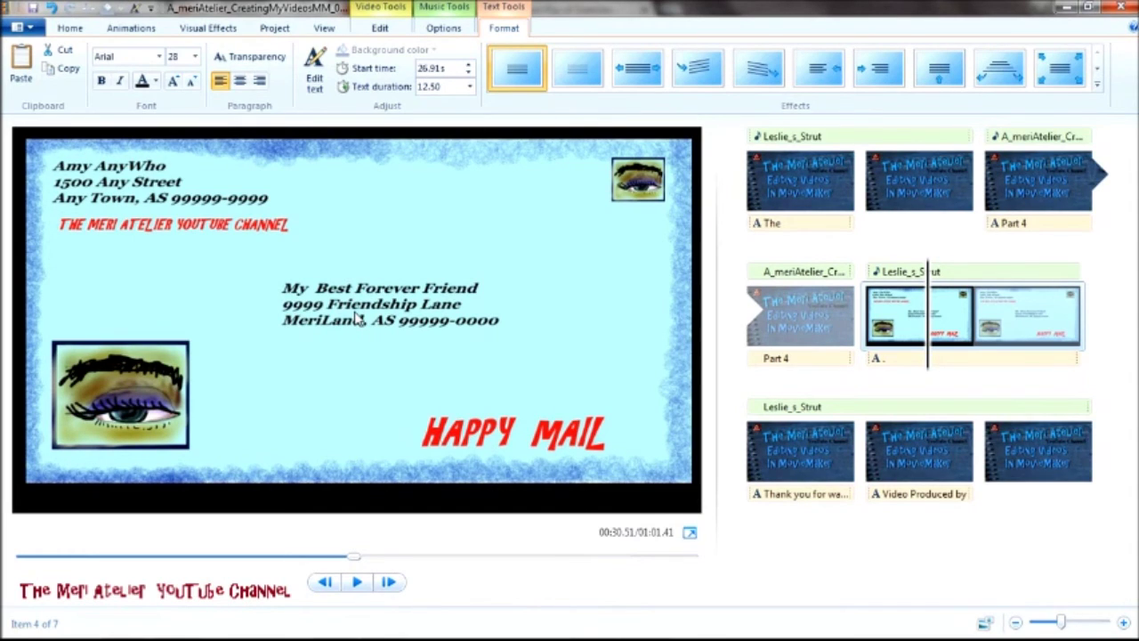
# Save the project and reduce the preview pane and the editor window to a smaller size.
pyautogui.click(31, 33)
pyautogui.click(61, 127)
pyautogui.moveTo(719, 246); pyautogui.dragTo(107, 211)
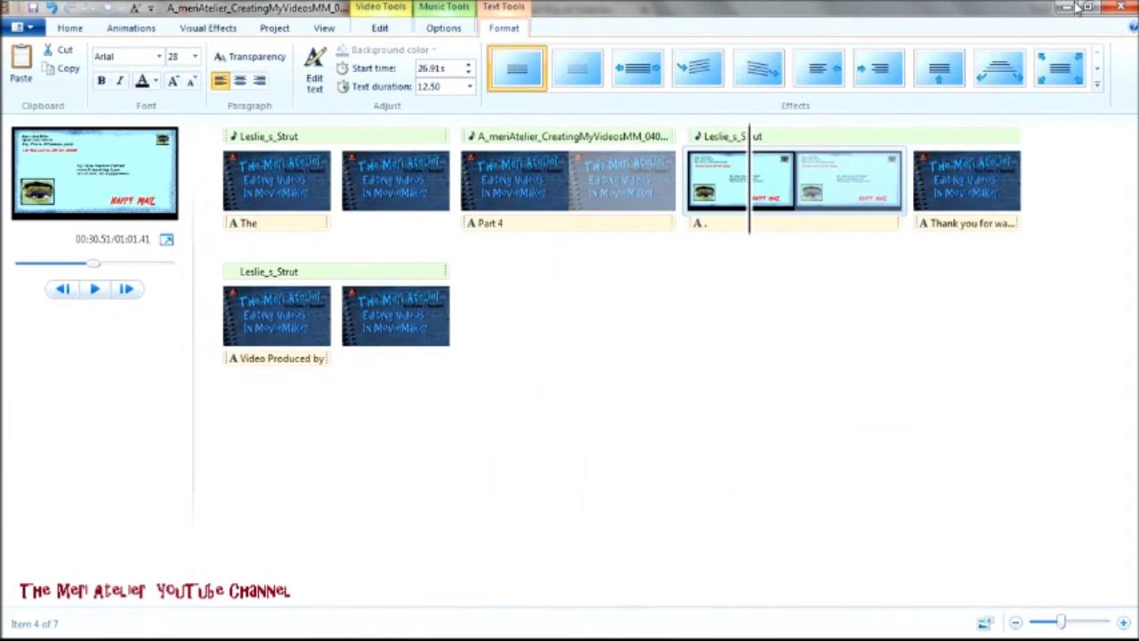
pyautogui.click(1087, 8)
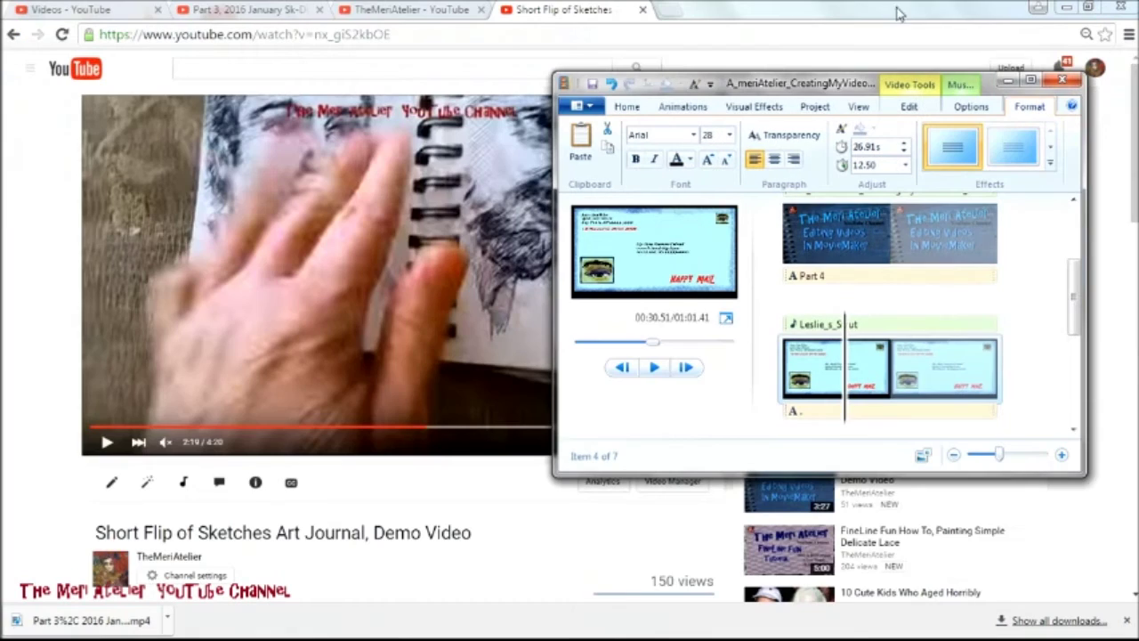
# Export the movie for computer as A3-MeriAtelierGlassesCommonplaceSketchesArtJournal_M05.wmv and play the finished file.
pyautogui.click(576, 106)
pyautogui.moveTo(635, 330)
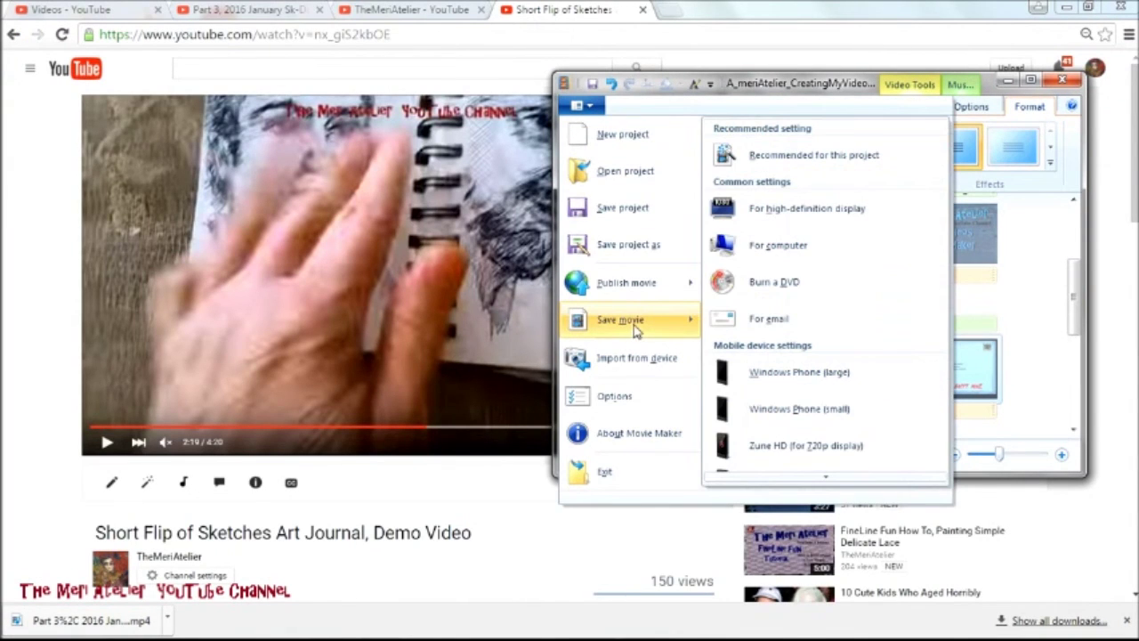
pyautogui.click(796, 247)
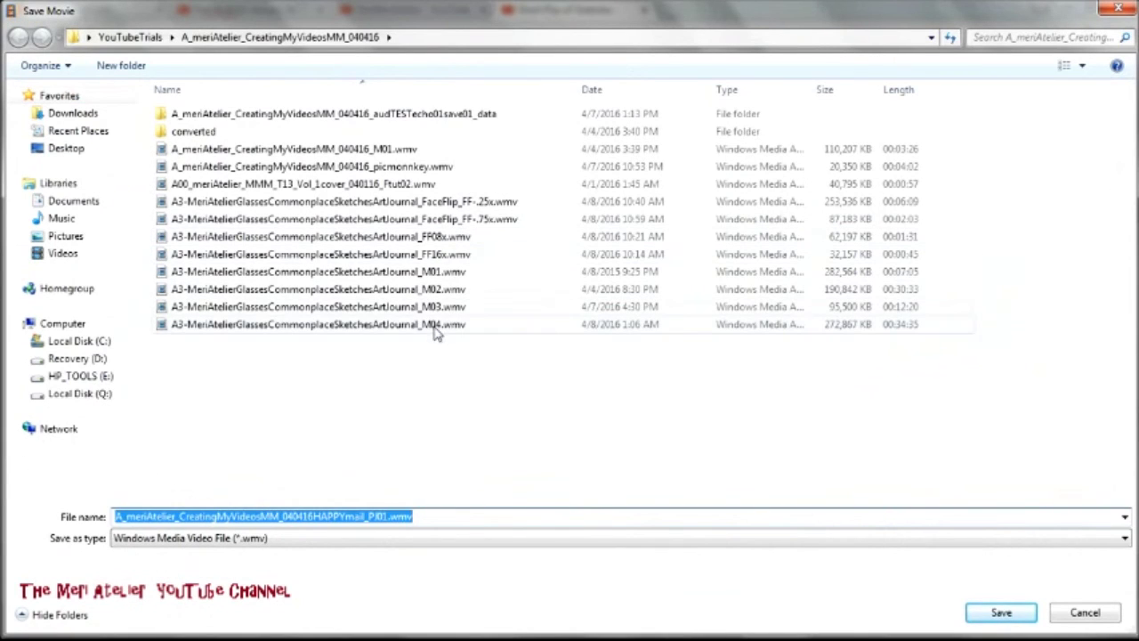
pyautogui.click(436, 326)
pyautogui.click(384, 516)
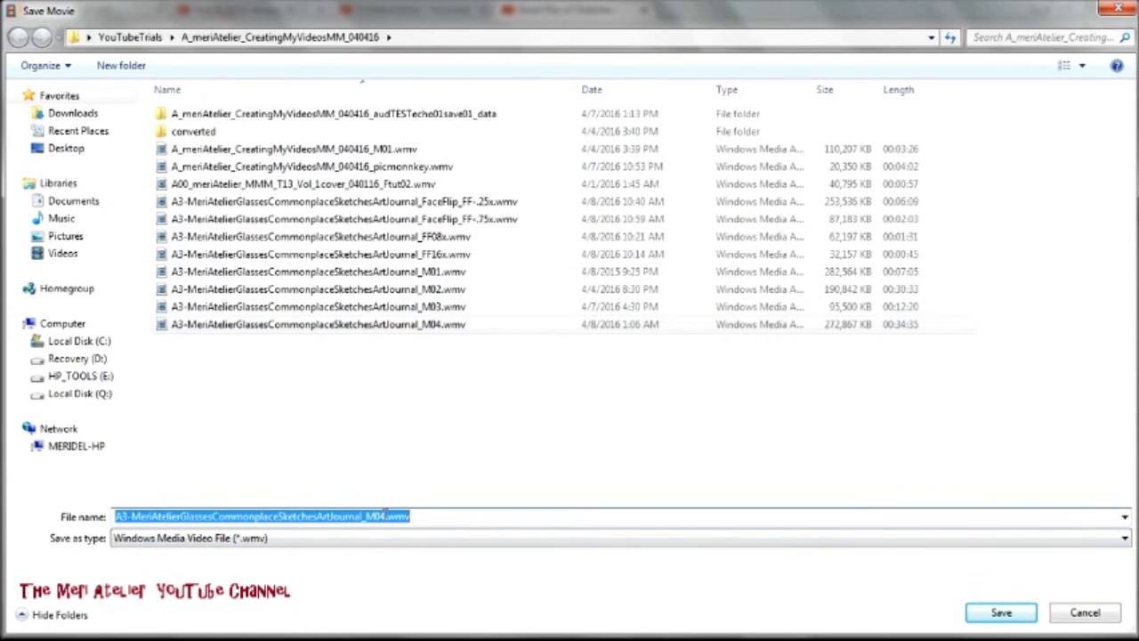
pyautogui.click(384, 515)
pyautogui.press('BackSpace')
pyautogui.write('5')
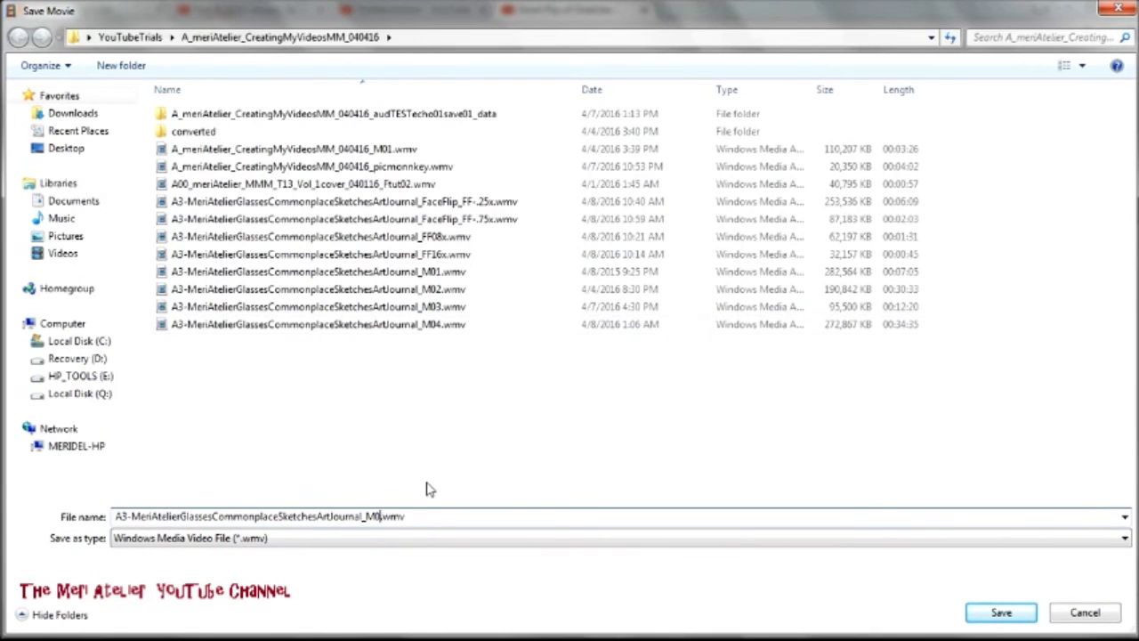
pyautogui.click(1002, 612)
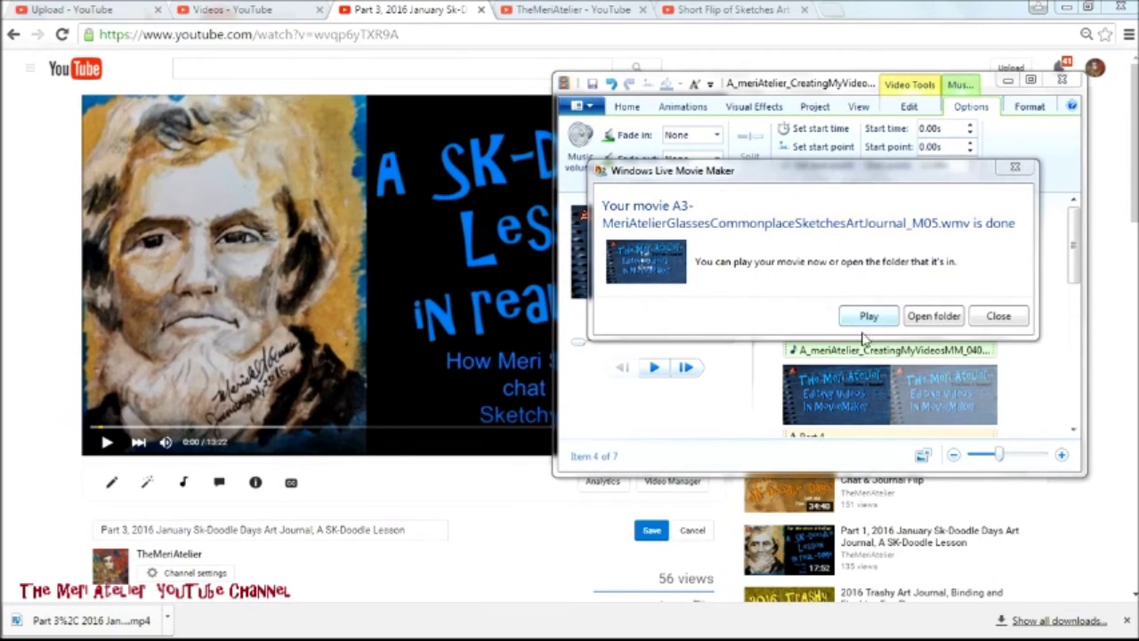
pyautogui.click(879, 320)
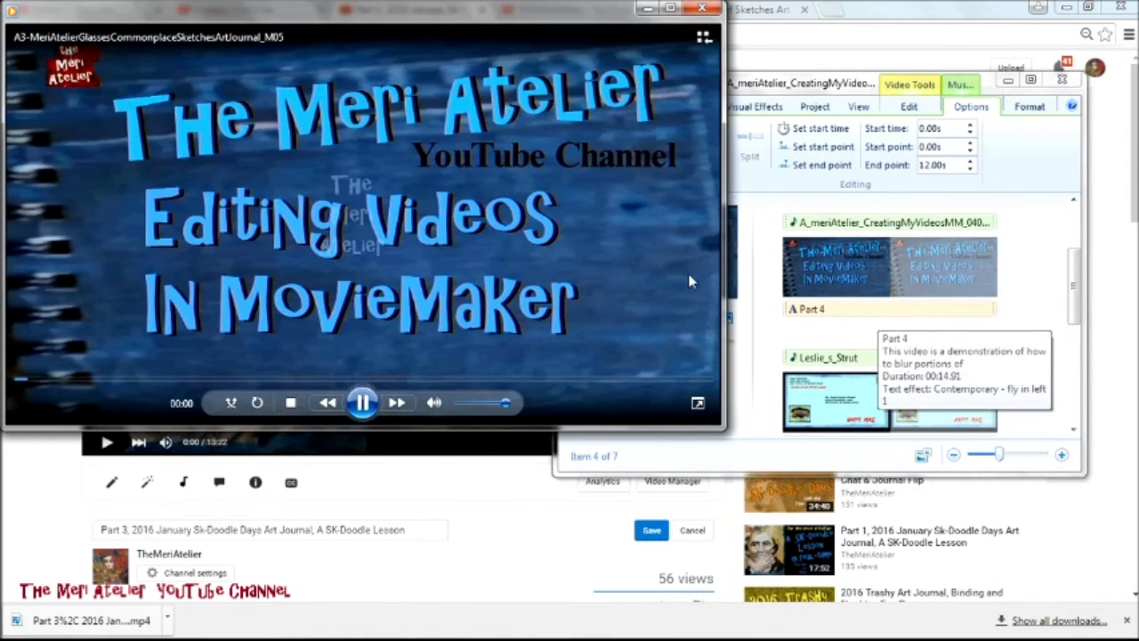
# Review the exported M05 movie by pausing it, skipping through its timeline and playing the happy mail envelope section.
pyautogui.click(362, 402)
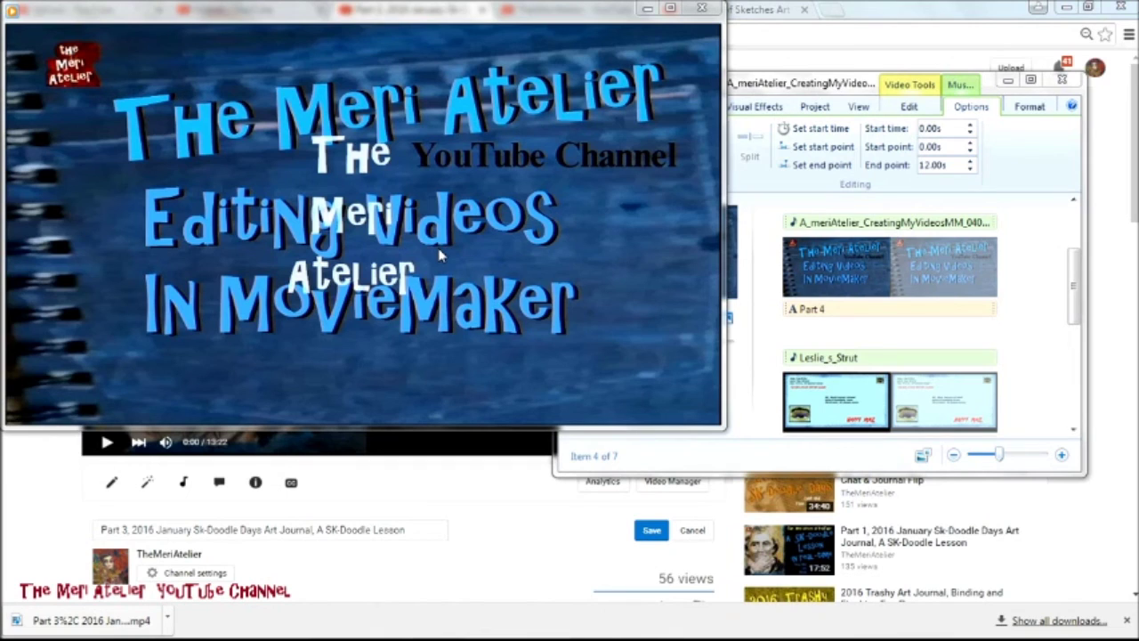
pyautogui.moveTo(407, 343)
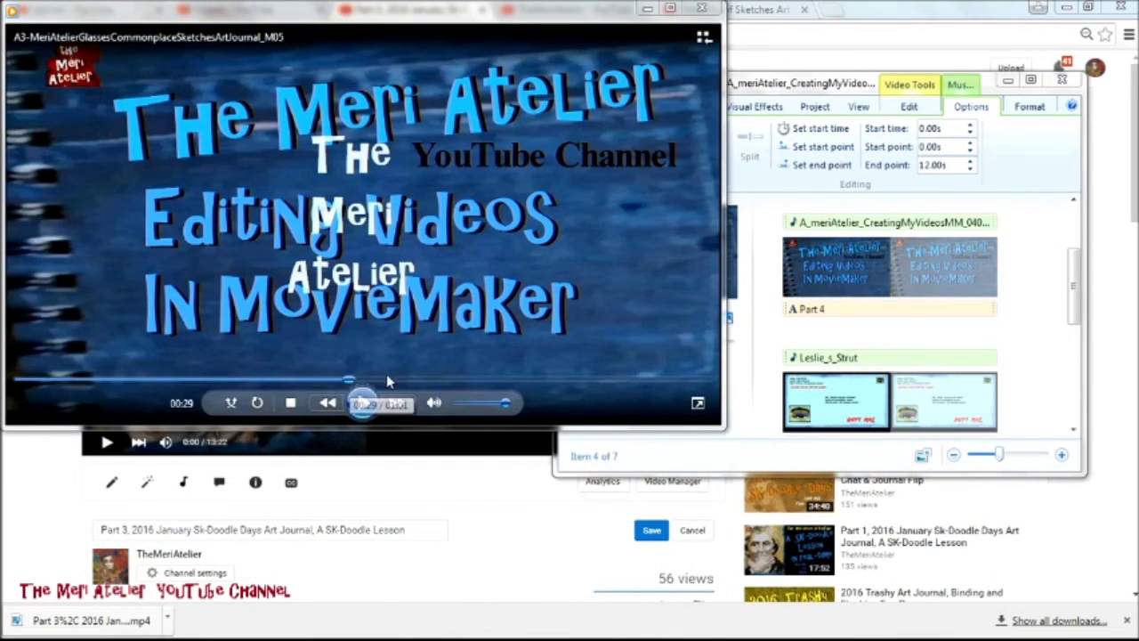
pyautogui.click(462, 380)
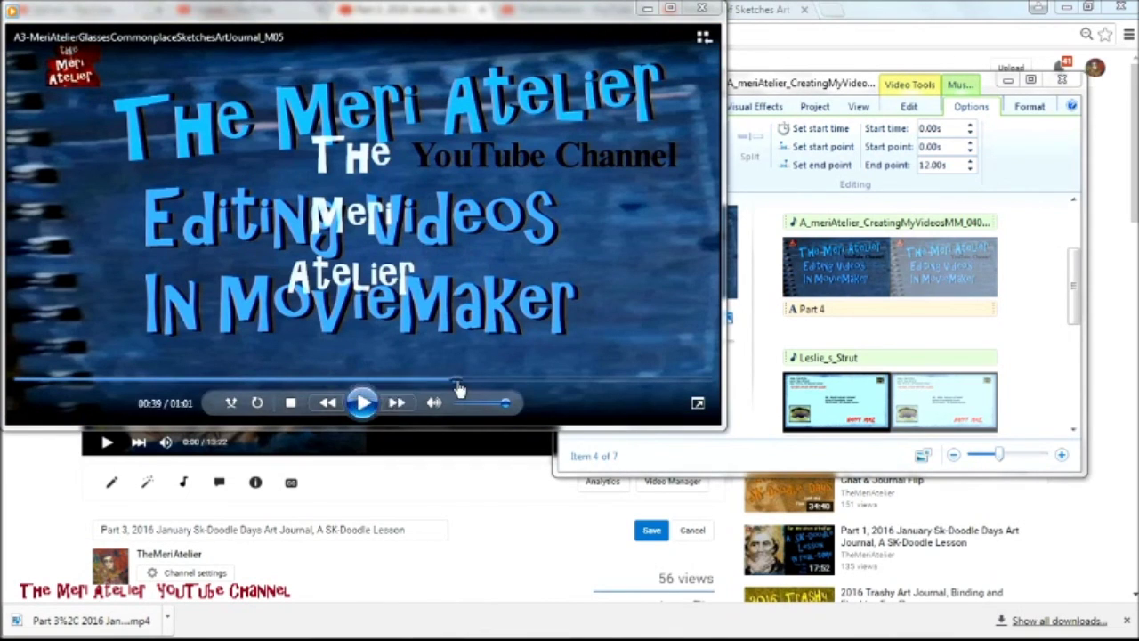
pyautogui.click(362, 403)
pyautogui.click(363, 402)
pyautogui.click(383, 381)
pyautogui.click(363, 402)
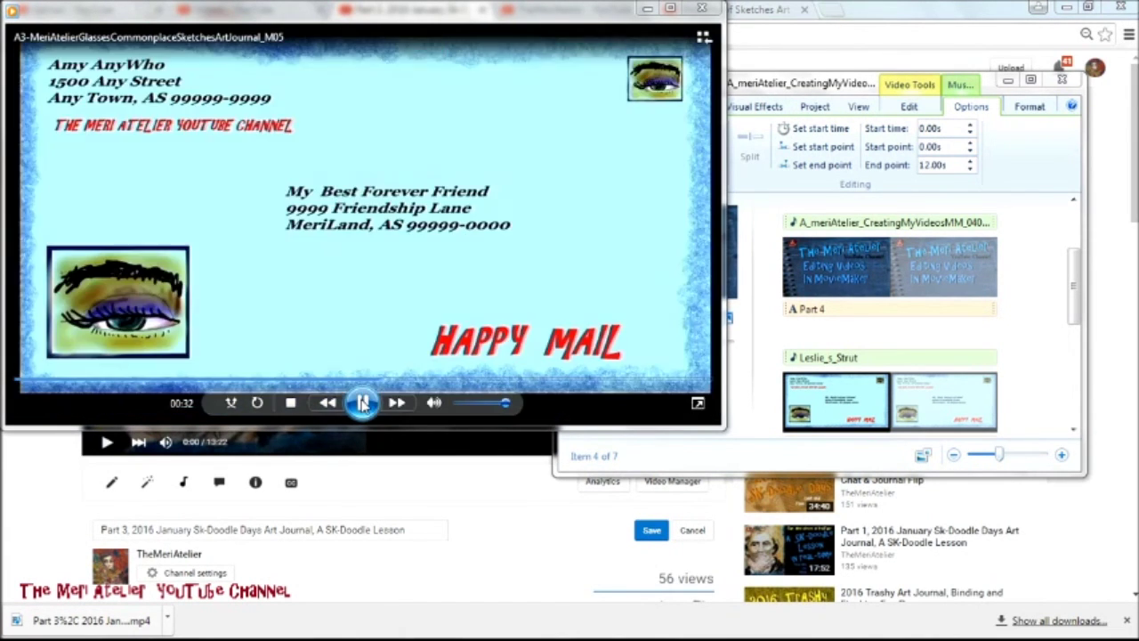
pyautogui.click(363, 403)
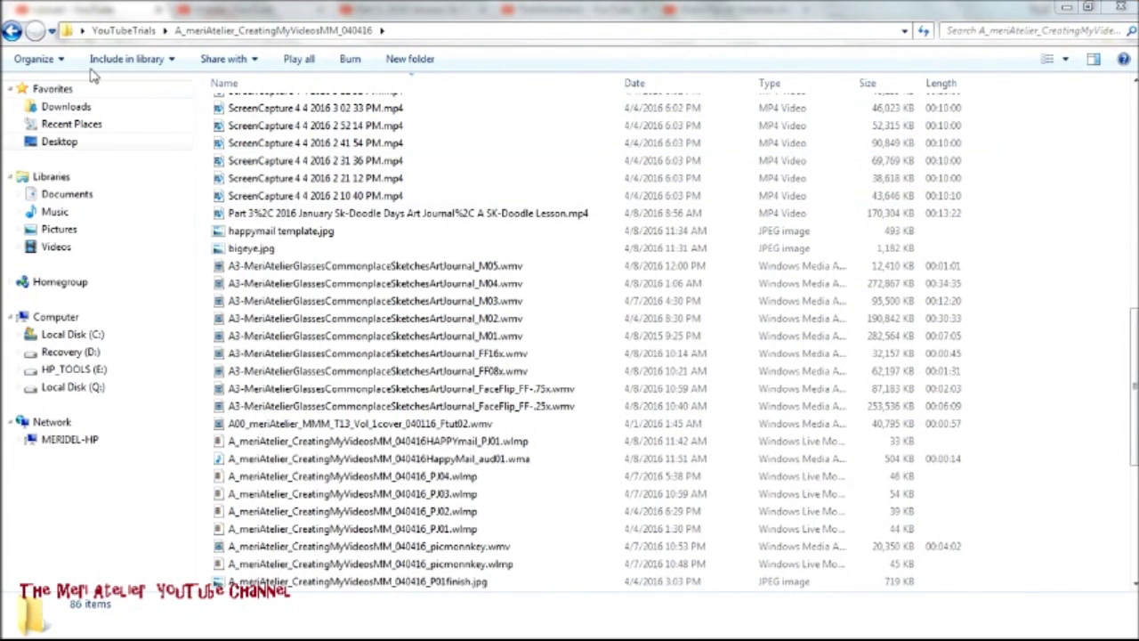
# Upload A3-MeriAtelierGlassesCommonplaceSketchesArtJournal_M05.wmv from the A_meriAtelier_CreatingMyVideosMM_040416 folder to the YouTube upload page.
pyautogui.click(489, 274)
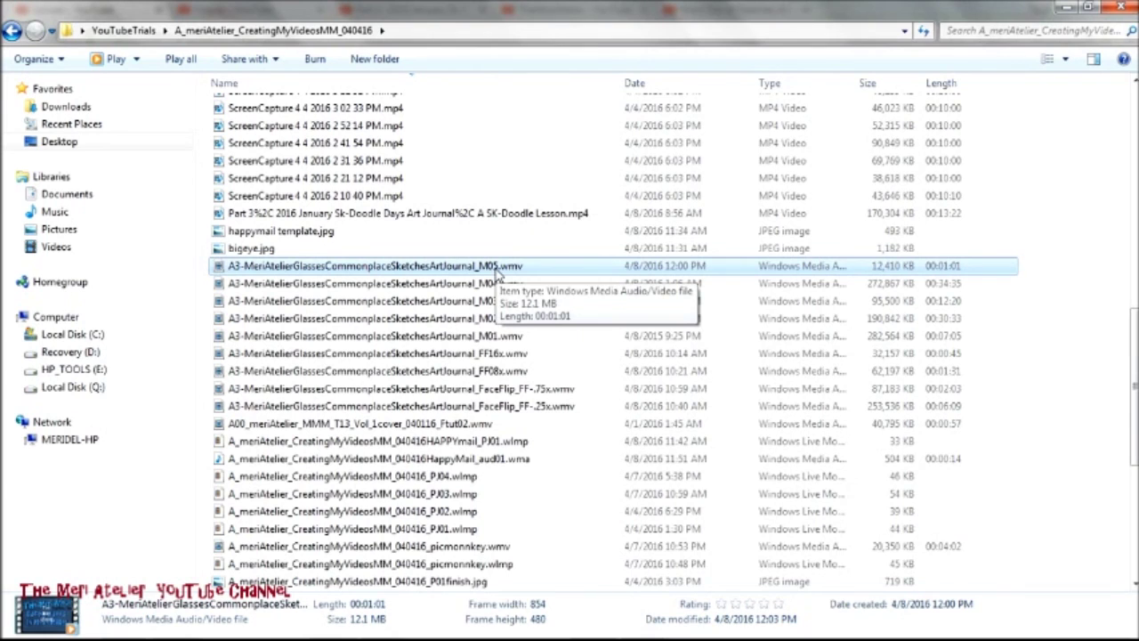
pyautogui.click(1090, 9)
pyautogui.moveTo(651, 117); pyautogui.dragTo(923, 139)
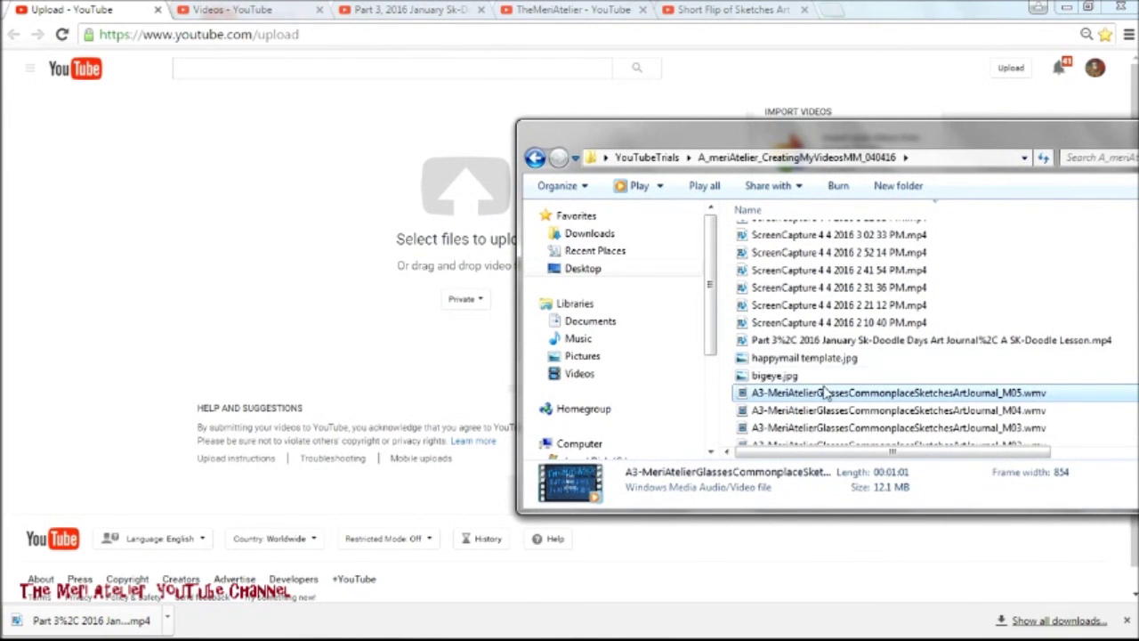
pyautogui.moveTo(746, 395); pyautogui.dragTo(395, 318)
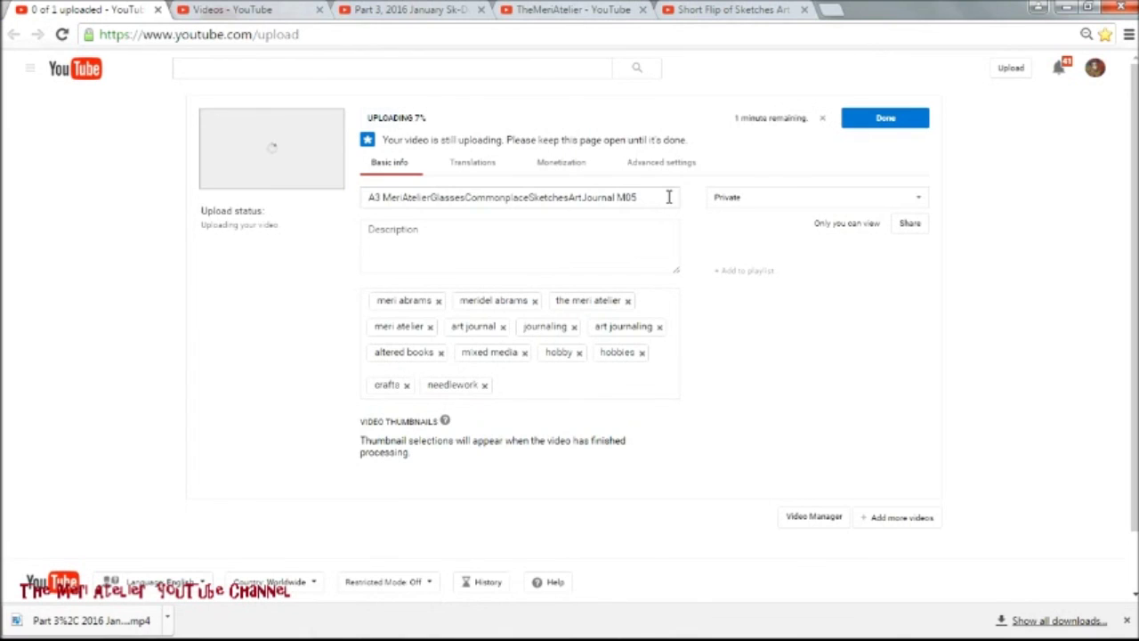
# Replace the uploaded video's title with "How to Blur Video Images in YouTube", copied from the video track.txt notes.
pyautogui.moveTo(658, 197); pyautogui.dragTo(352, 200)
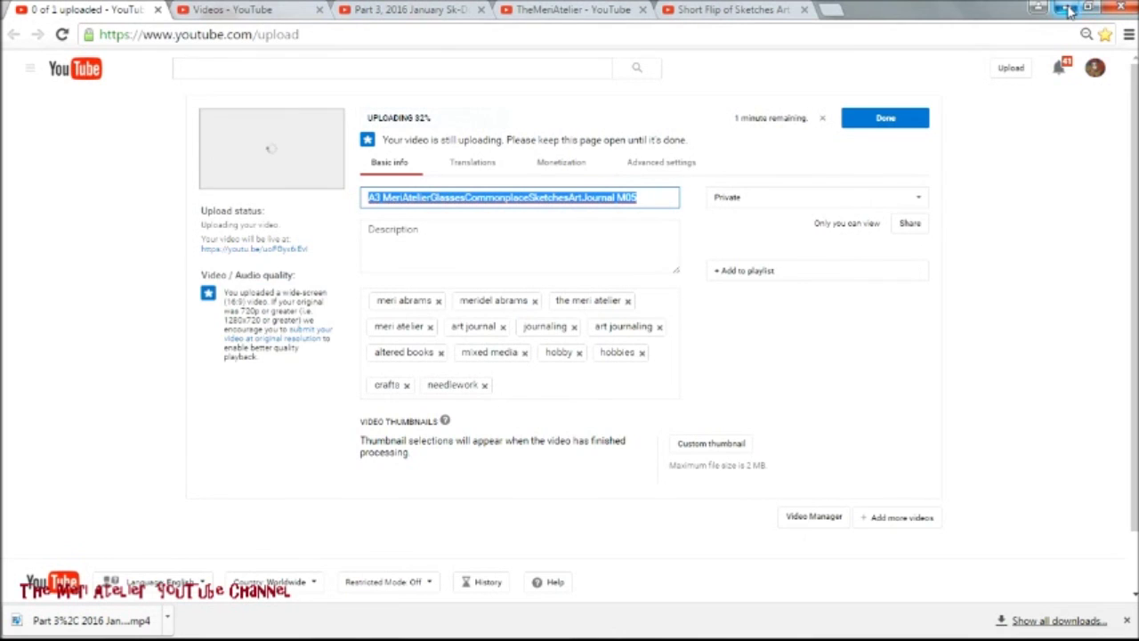
pyautogui.moveTo(639, 622)
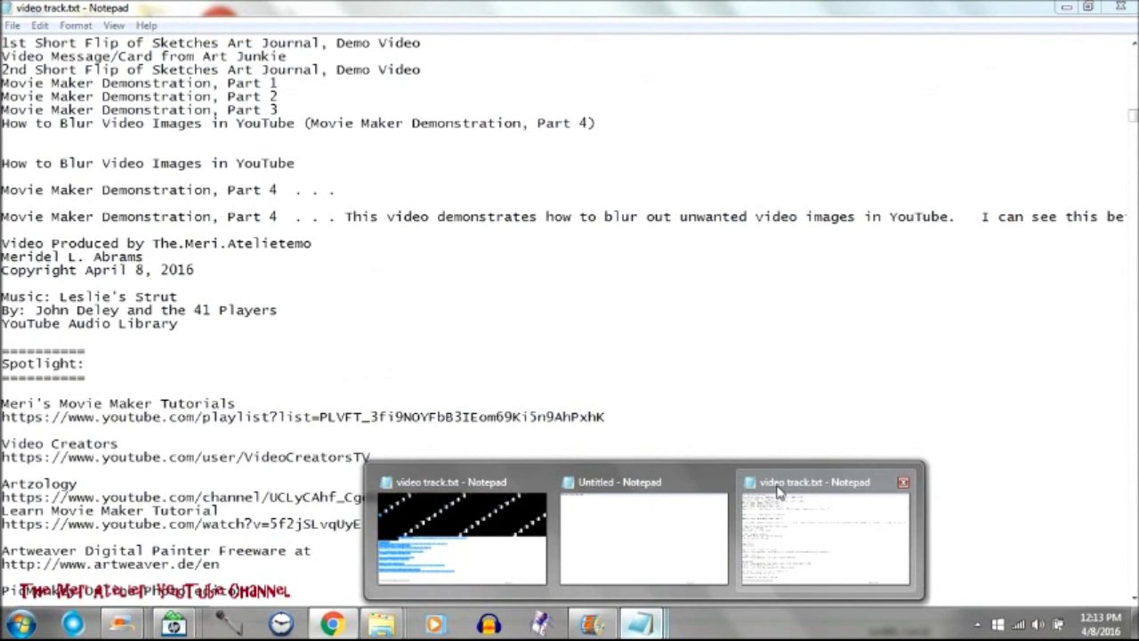
pyautogui.click(778, 492)
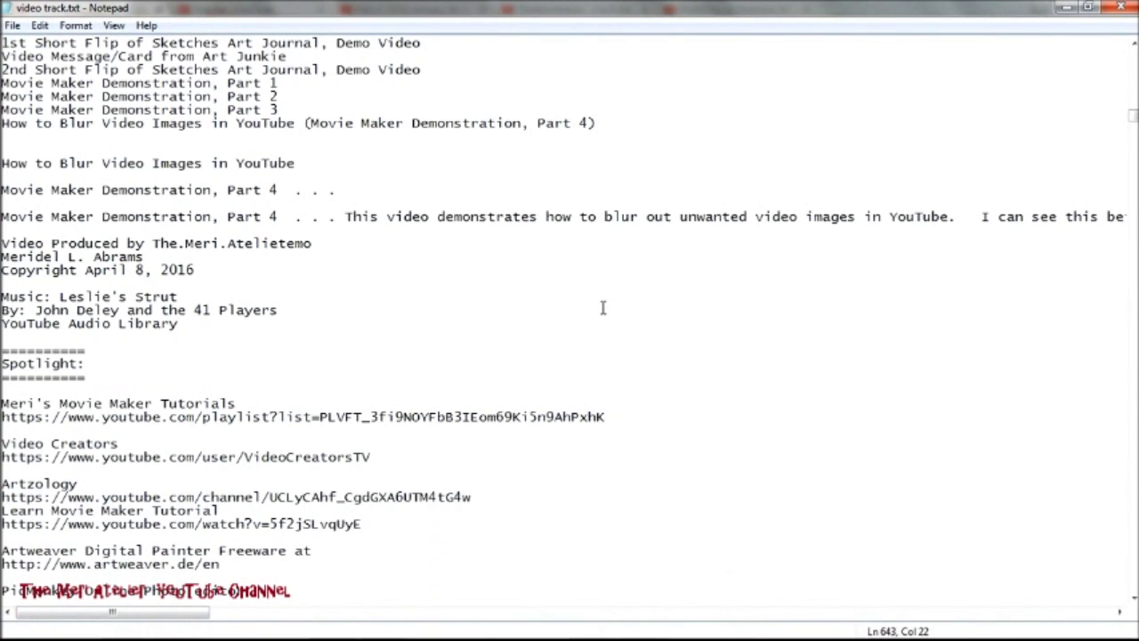
pyautogui.moveTo(308, 163); pyautogui.dragTo(4, 169)
pyautogui.rightClick(64, 165)
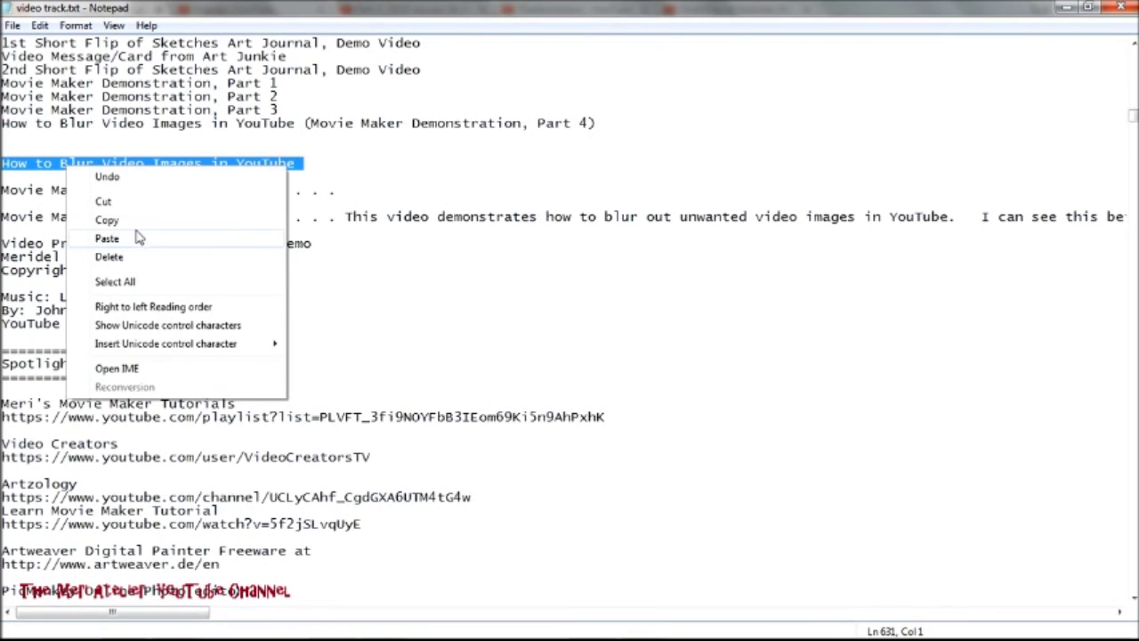
pyautogui.click(137, 222)
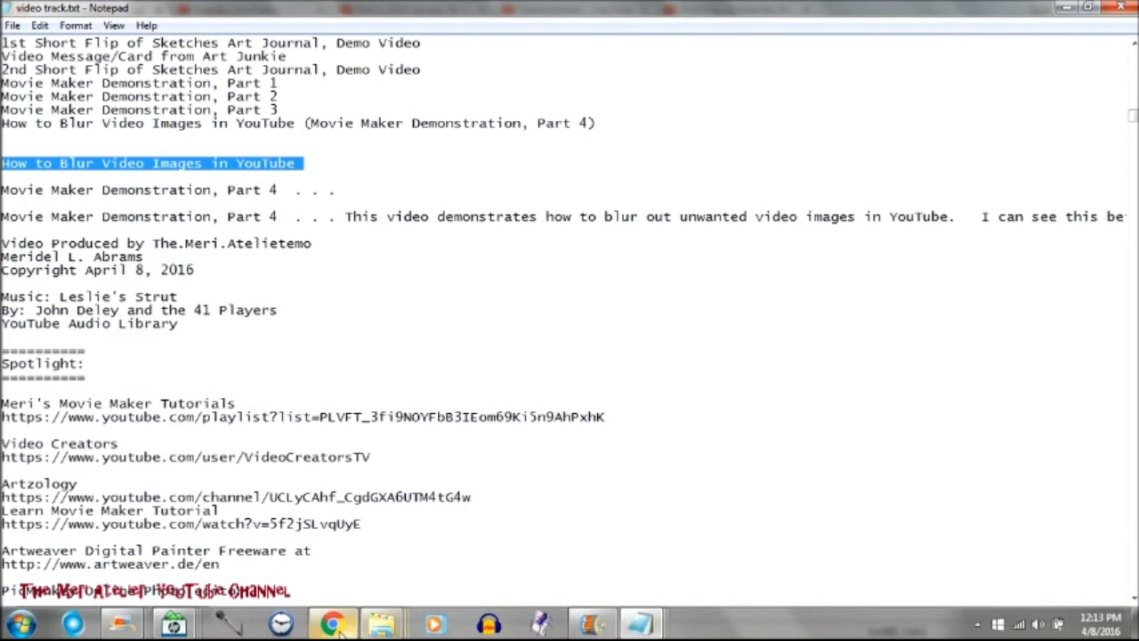
pyautogui.click(332, 632)
pyautogui.rightClick(584, 195)
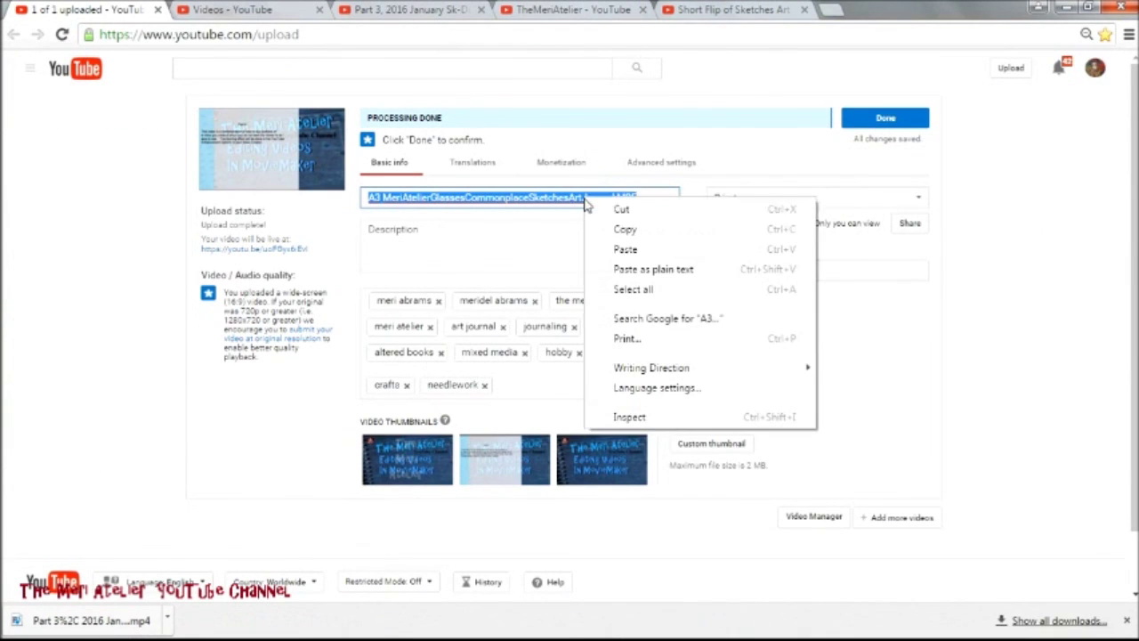
pyautogui.click(623, 250)
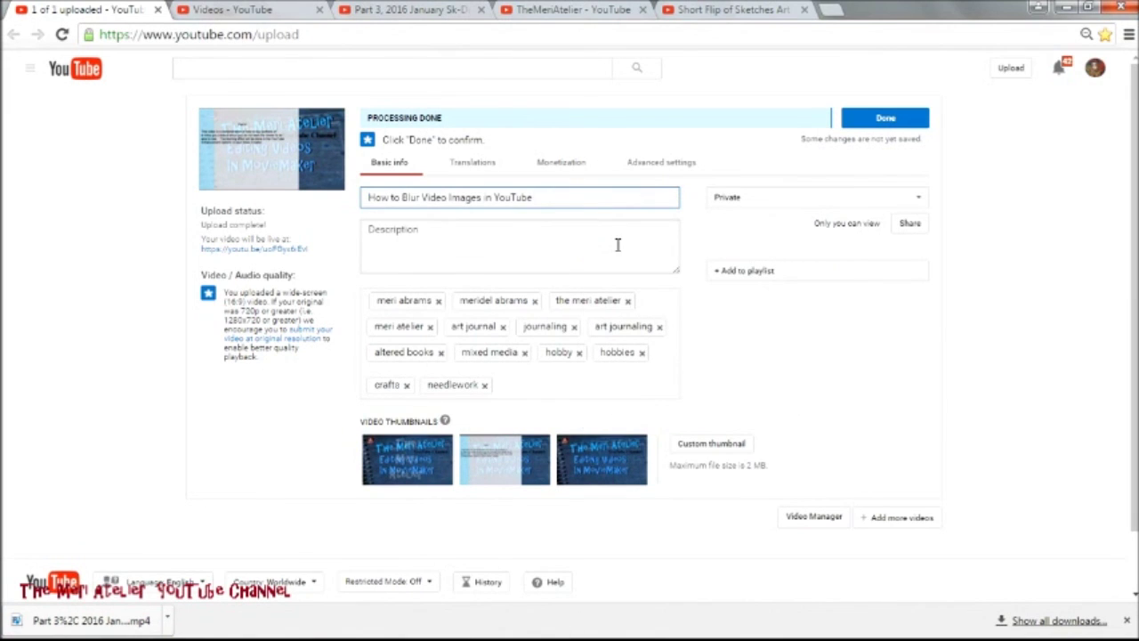
# Check the custom thumbnail and confirm the video's scheduled publication on Apr 9, 2016.
pyautogui.moveTo(532, 633)
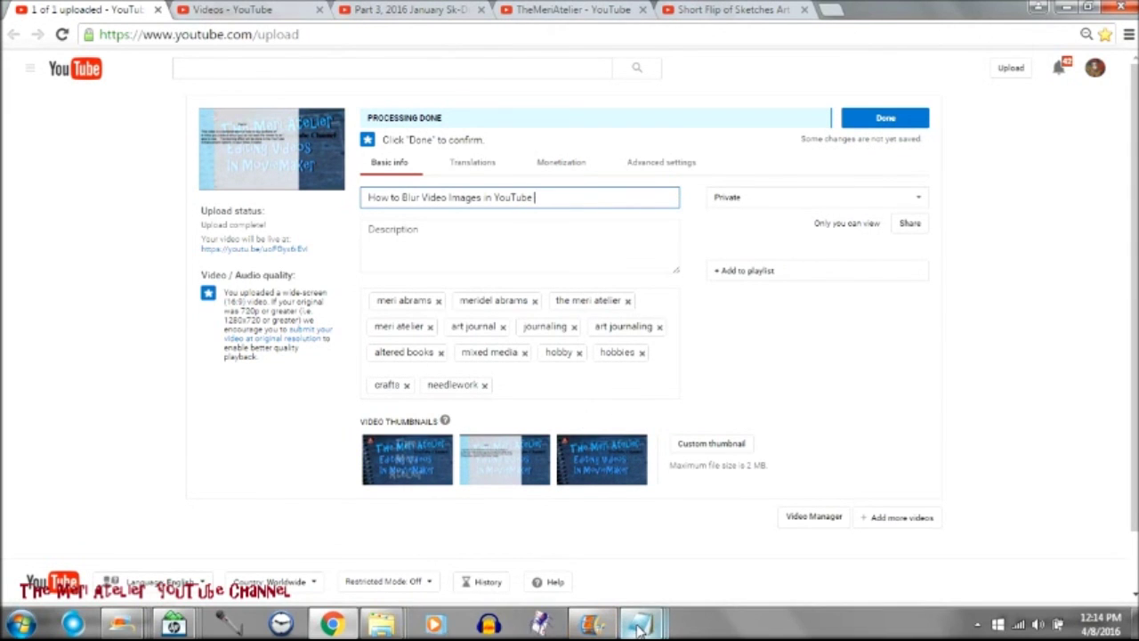
pyautogui.moveTo(639, 627)
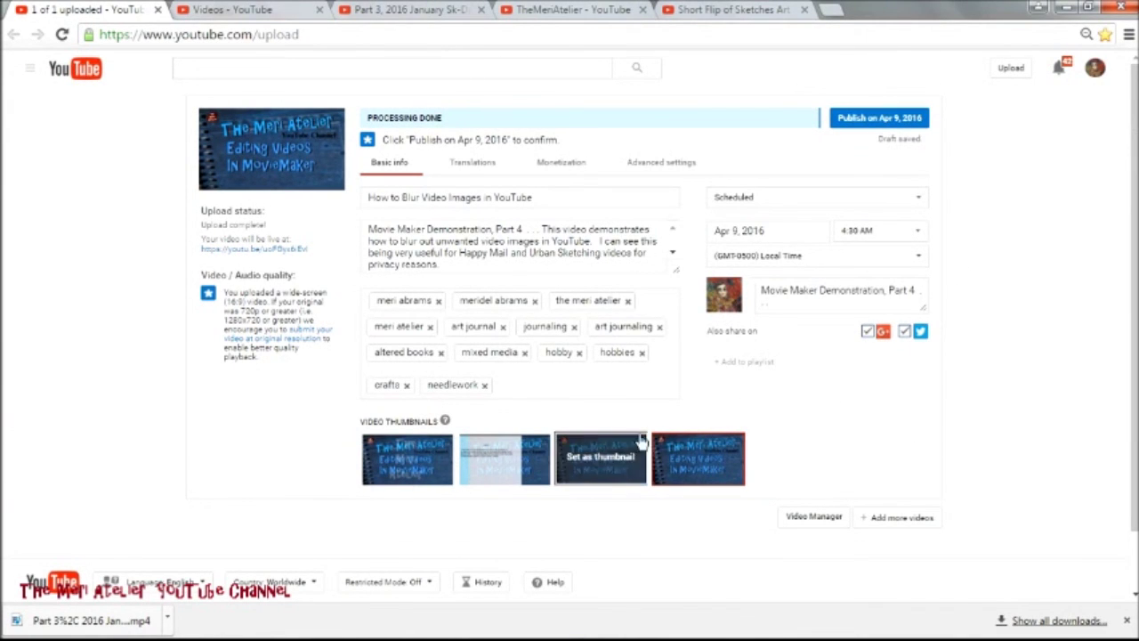
pyautogui.moveTo(698, 454)
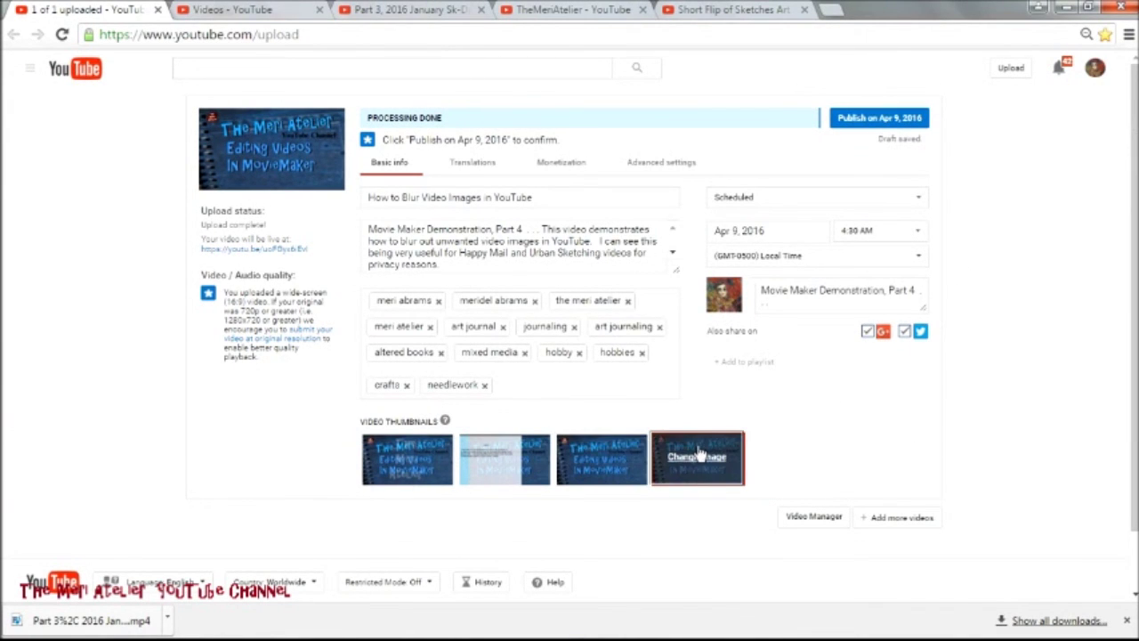
pyautogui.click(877, 128)
pyautogui.click(878, 129)
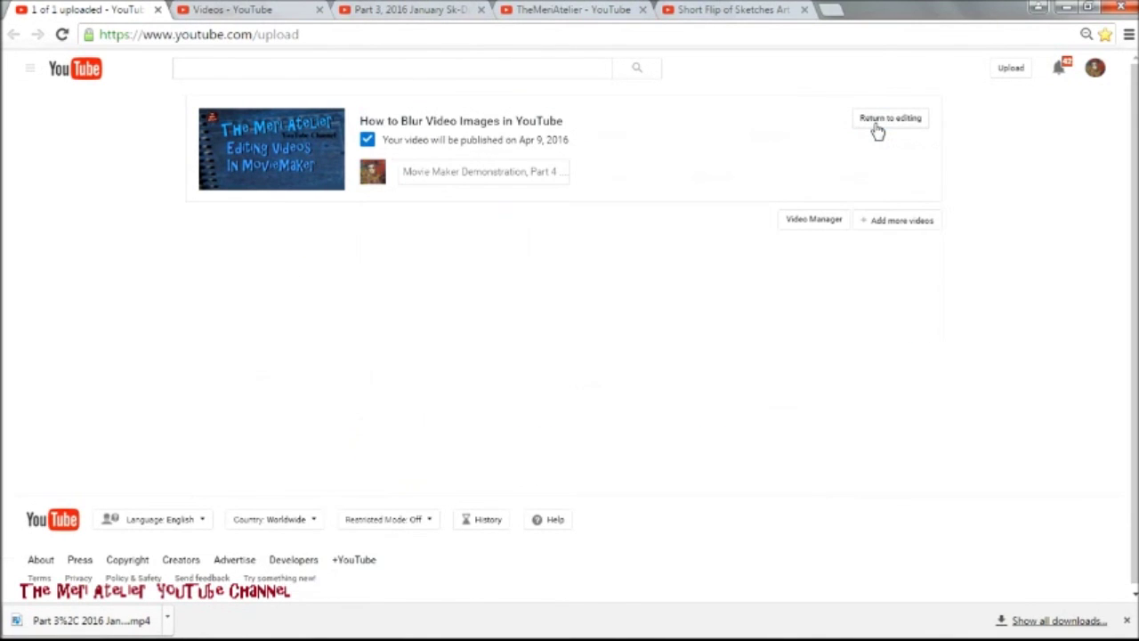